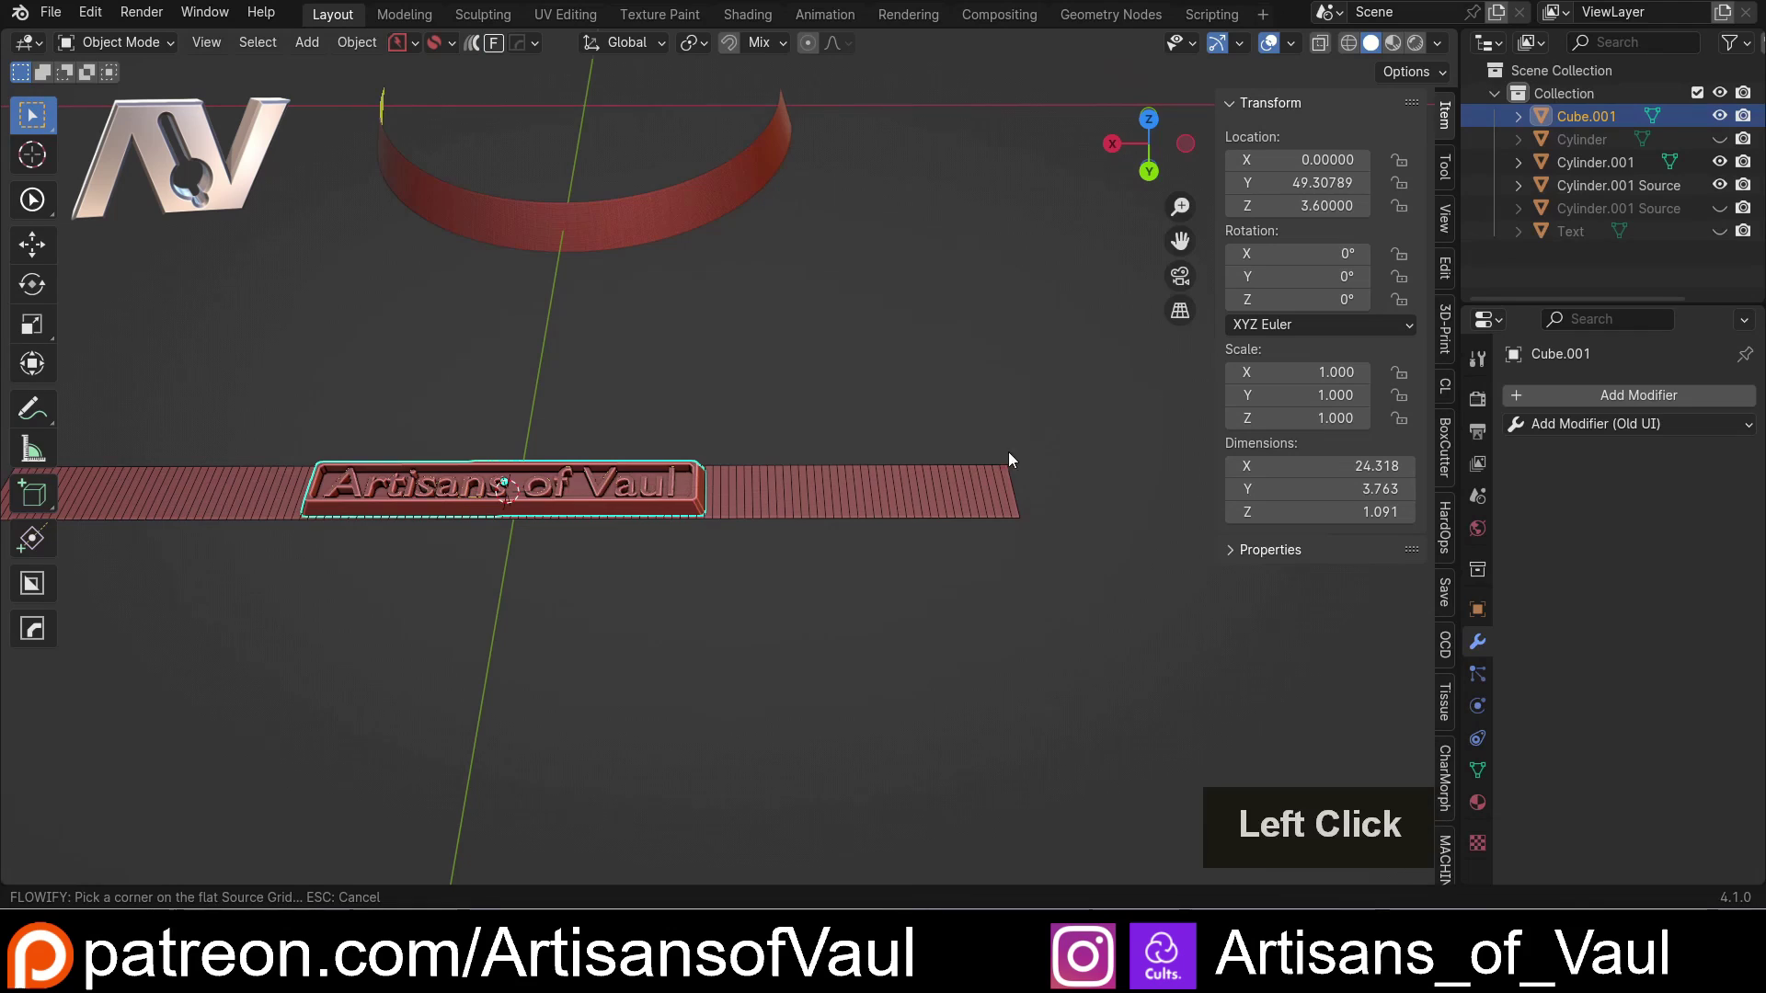
# Wrap the Artisans of Vaul lettering onto the band by picking matching source and target corners.
pyautogui.click(1008, 463)
pyautogui.click(884, 412)
pyautogui.scroll(3, 554, 600)
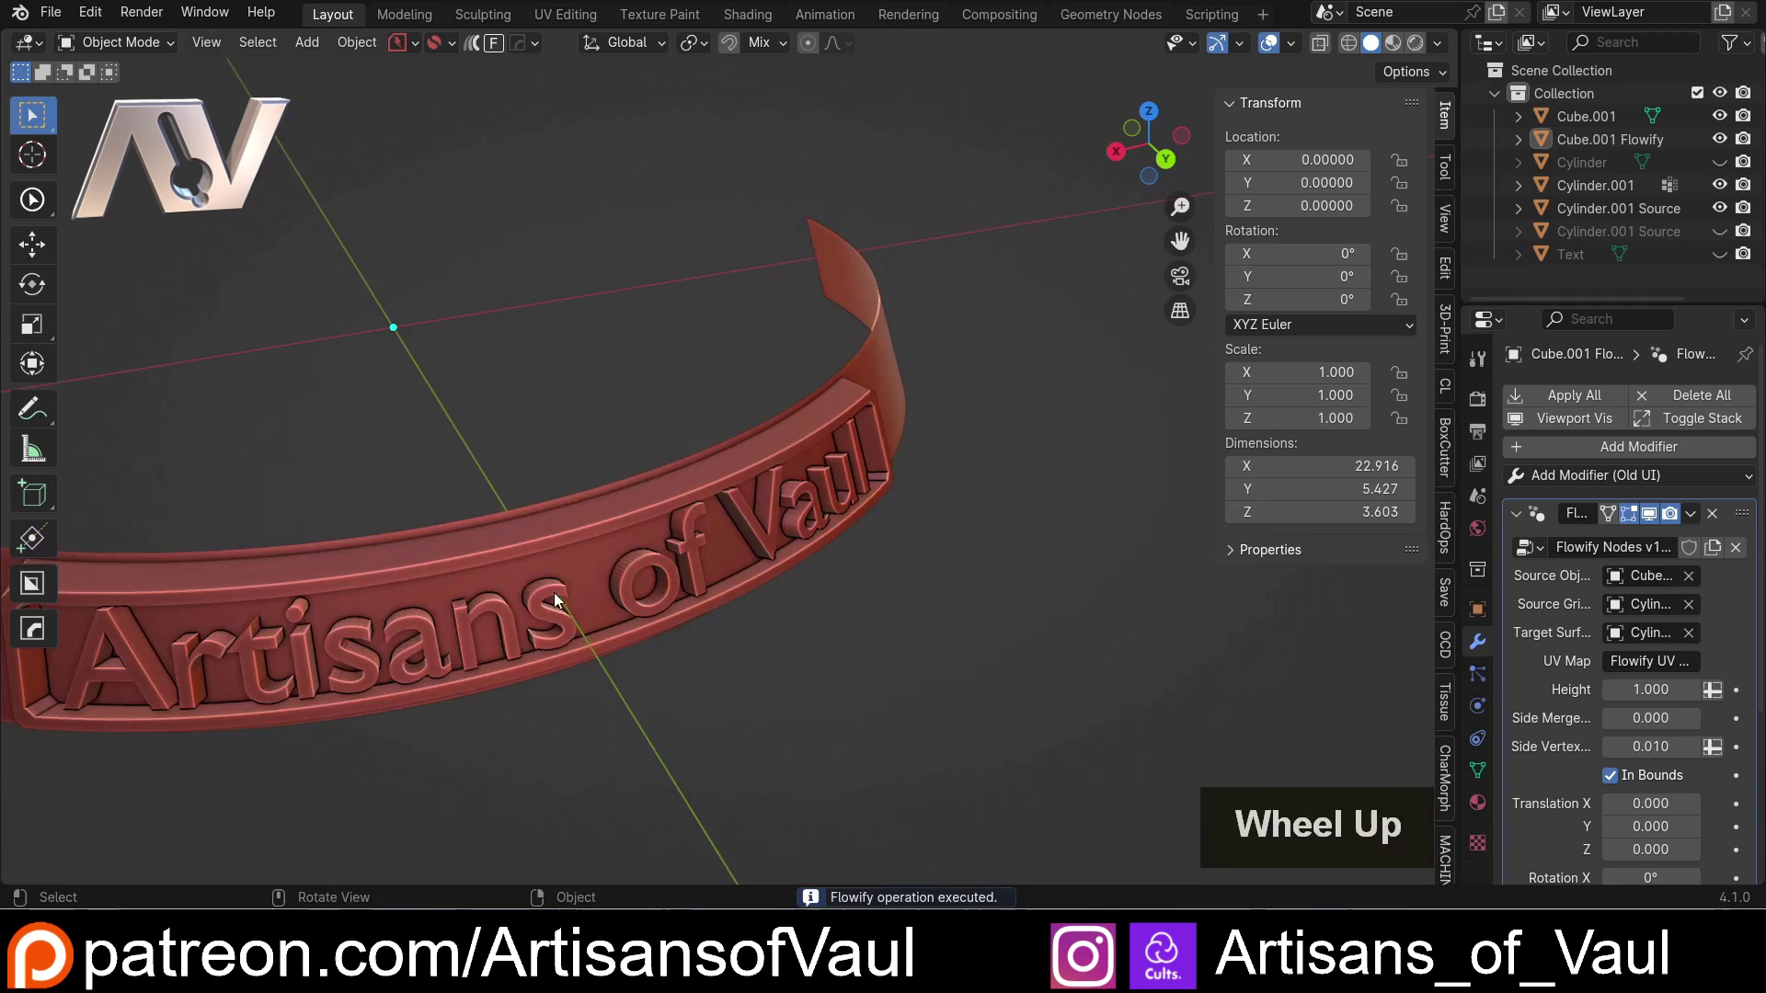
pyautogui.moveTo(554, 593); pyautogui.dragTo(802, 476, button='middle')
pyautogui.click(636, 487)
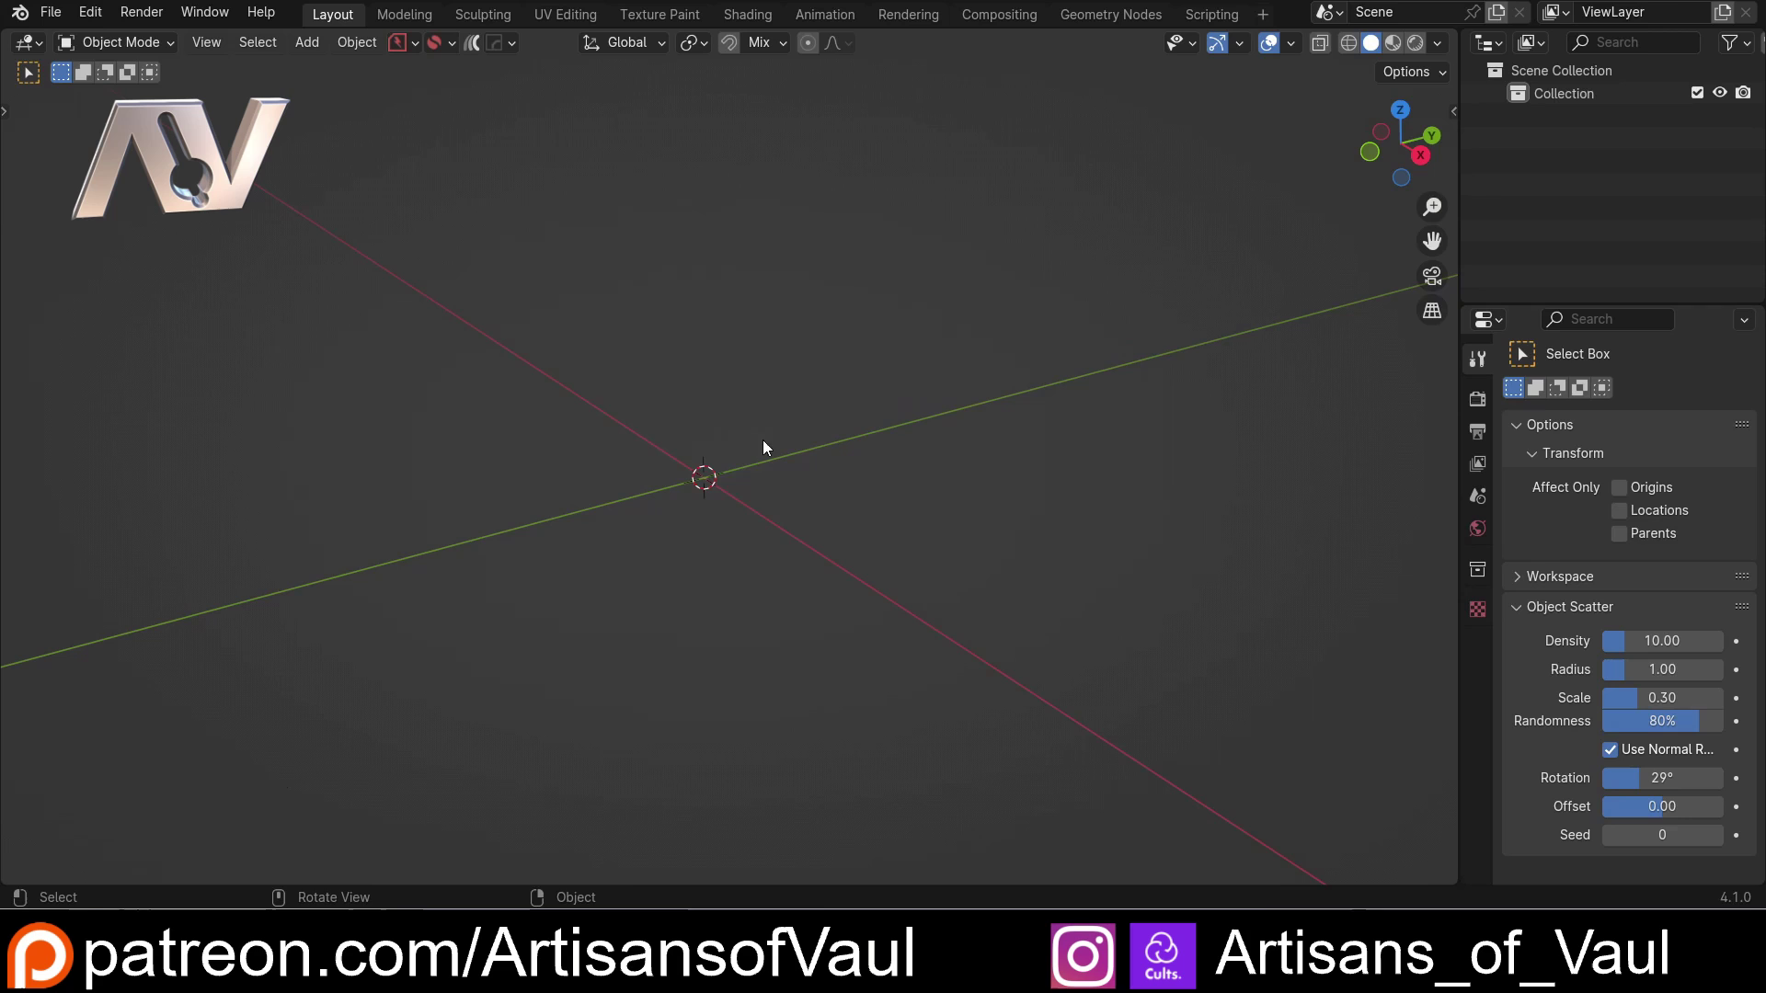
# Add a cylinder mesh and expand its creation settings panel.
pyautogui.hotkey('shift', 'a')
pyautogui.moveTo(726, 423)
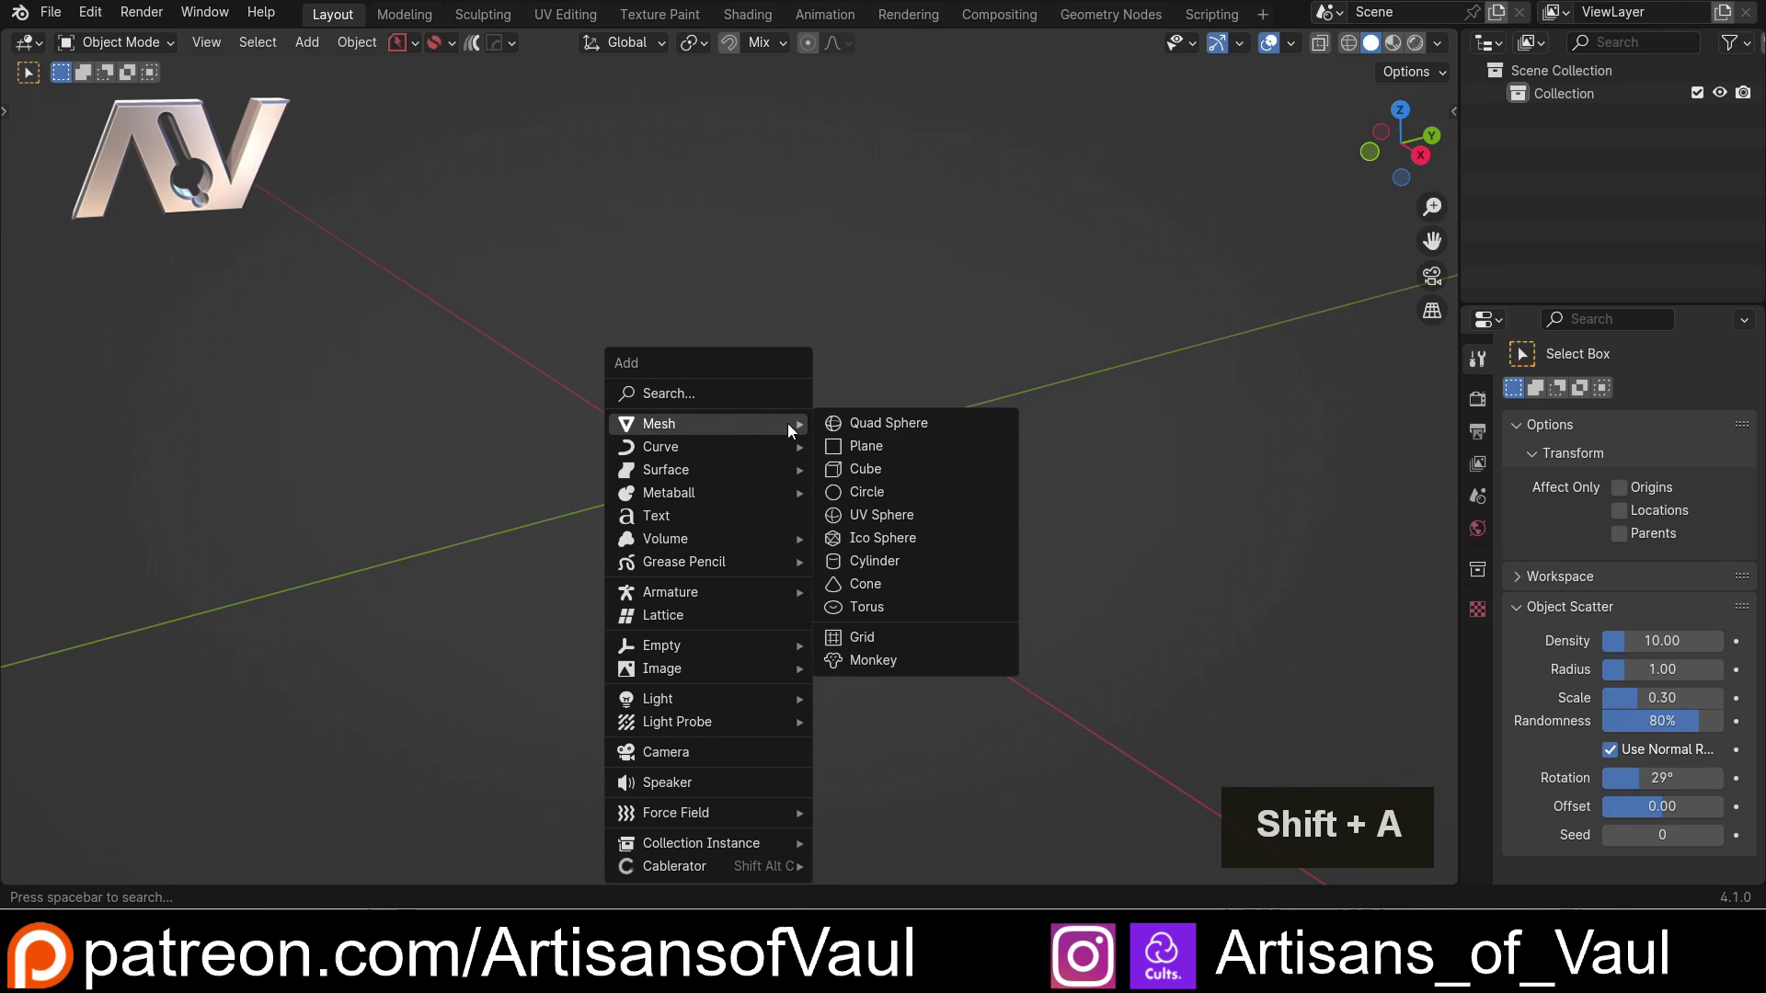
pyautogui.click(877, 565)
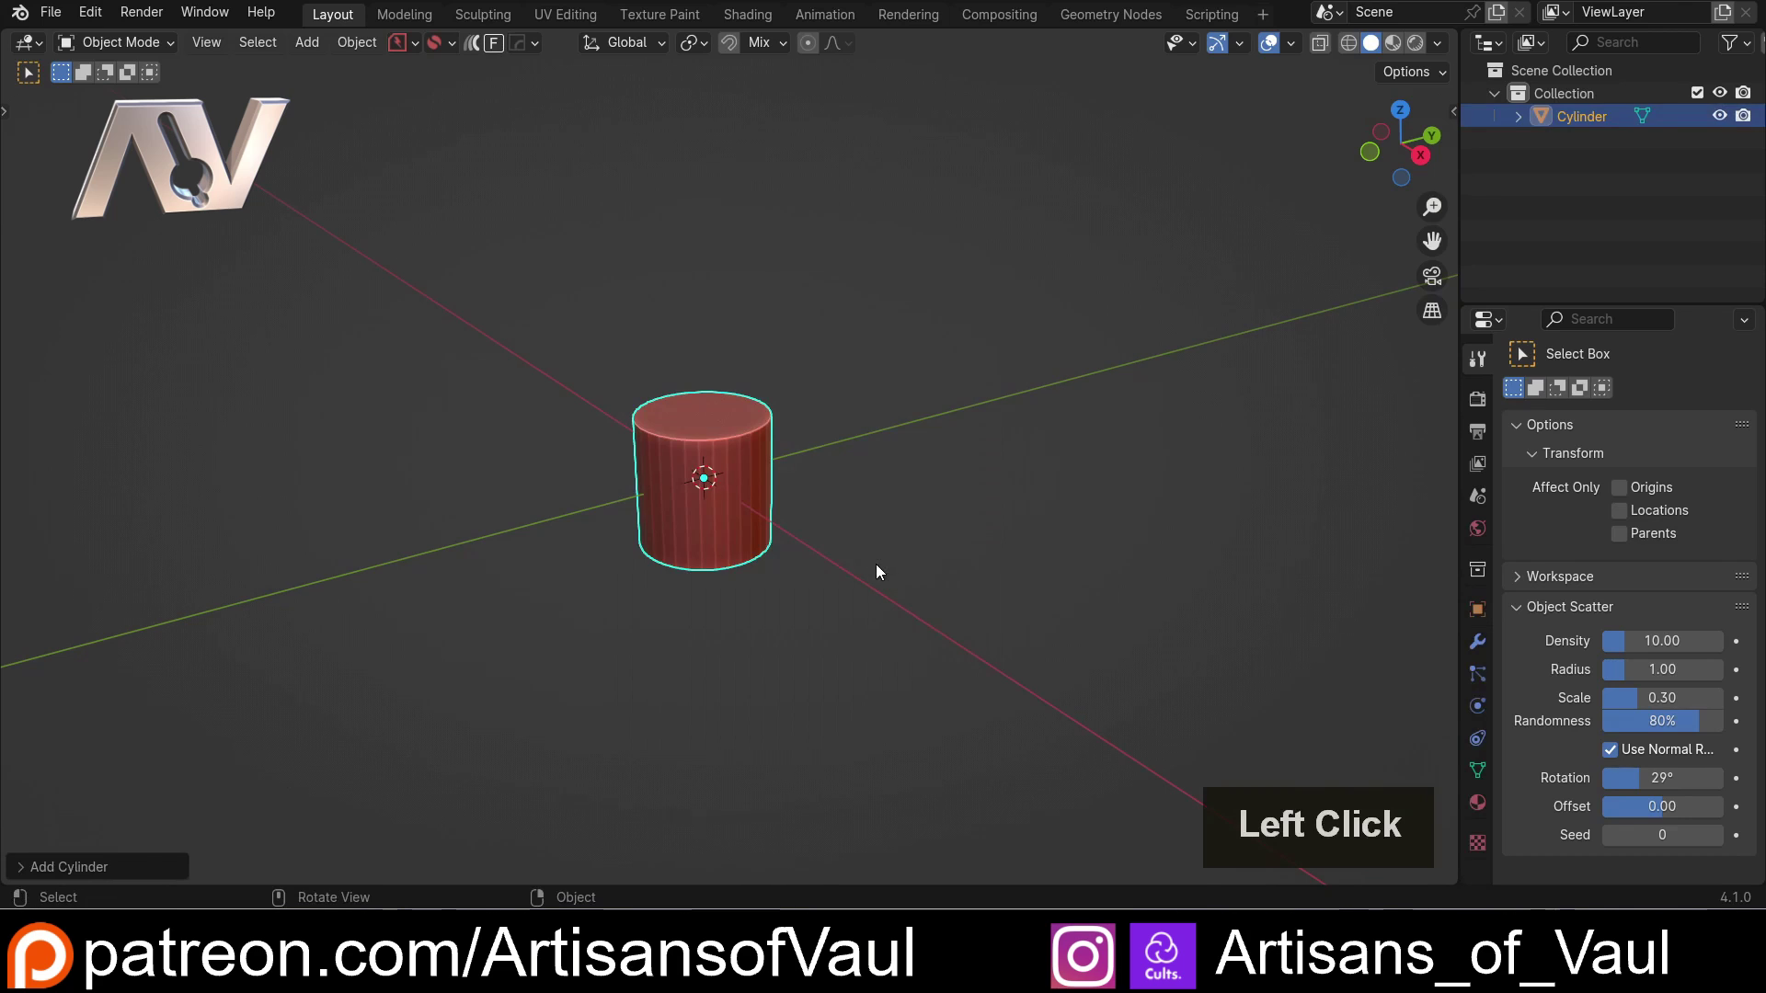
pyautogui.click(69, 867)
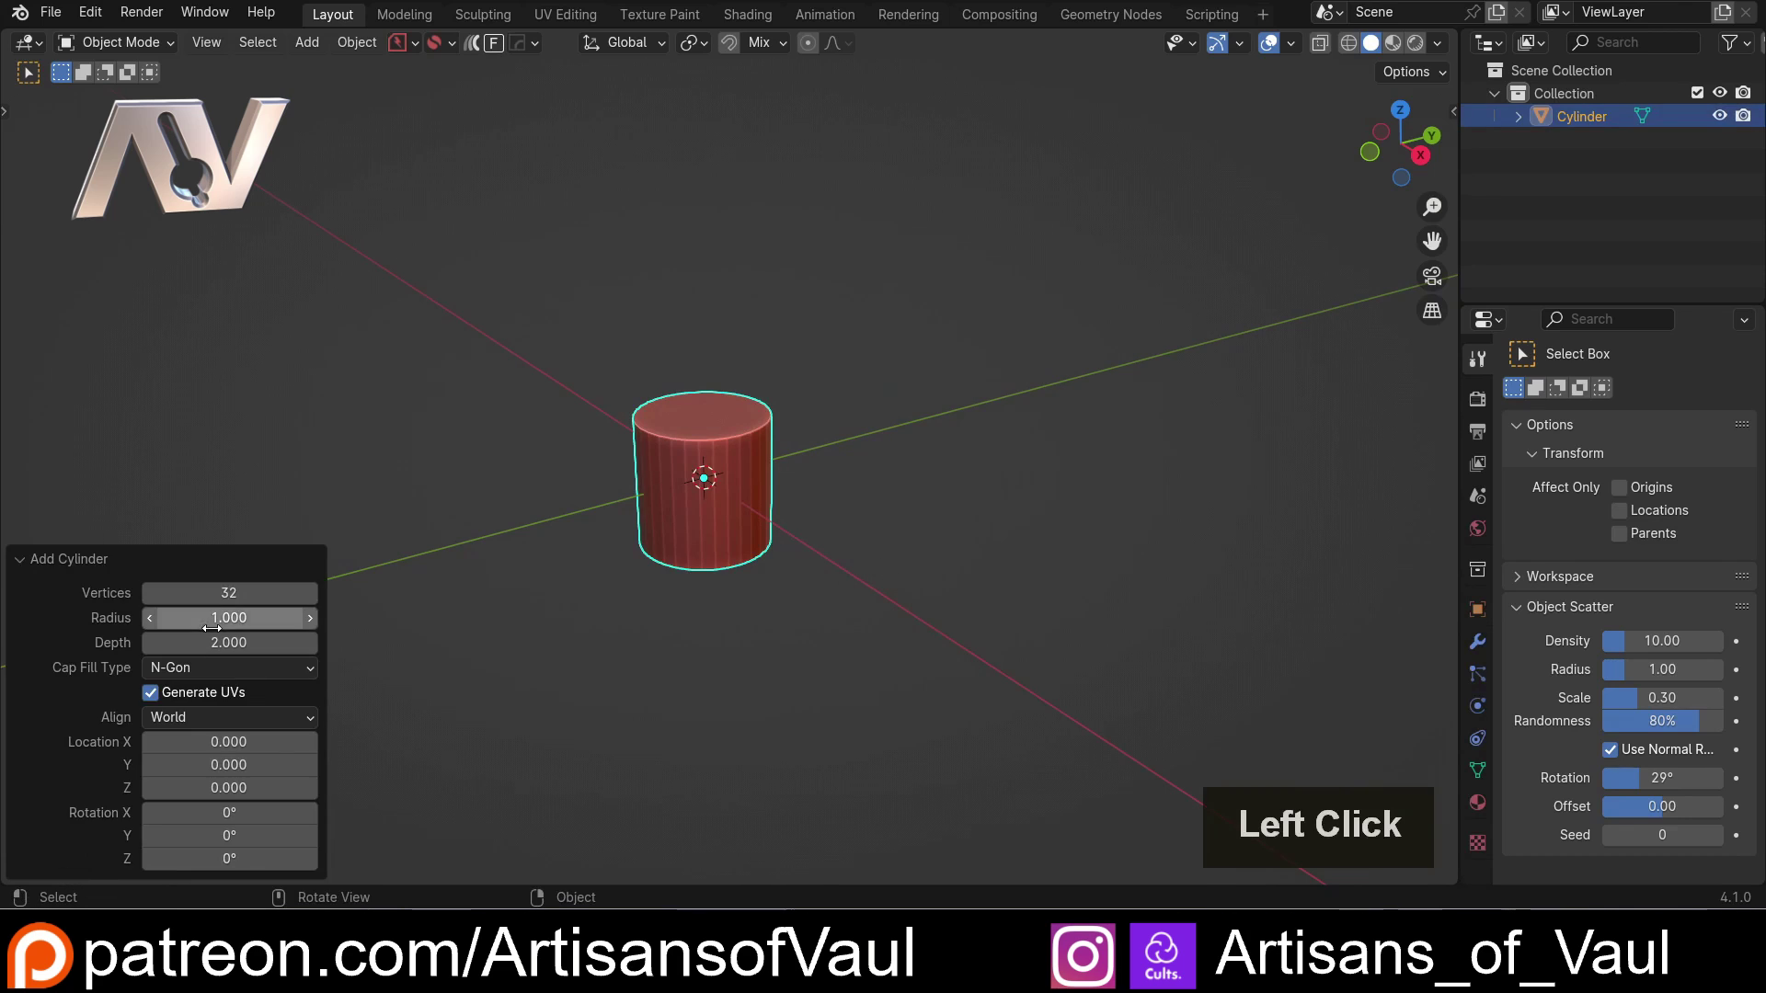
# Set the cylinder to 256 vertices, radius 39.5/2 (19.75) and depth 4.
pyautogui.click(250, 594)
pyautogui.write('256')
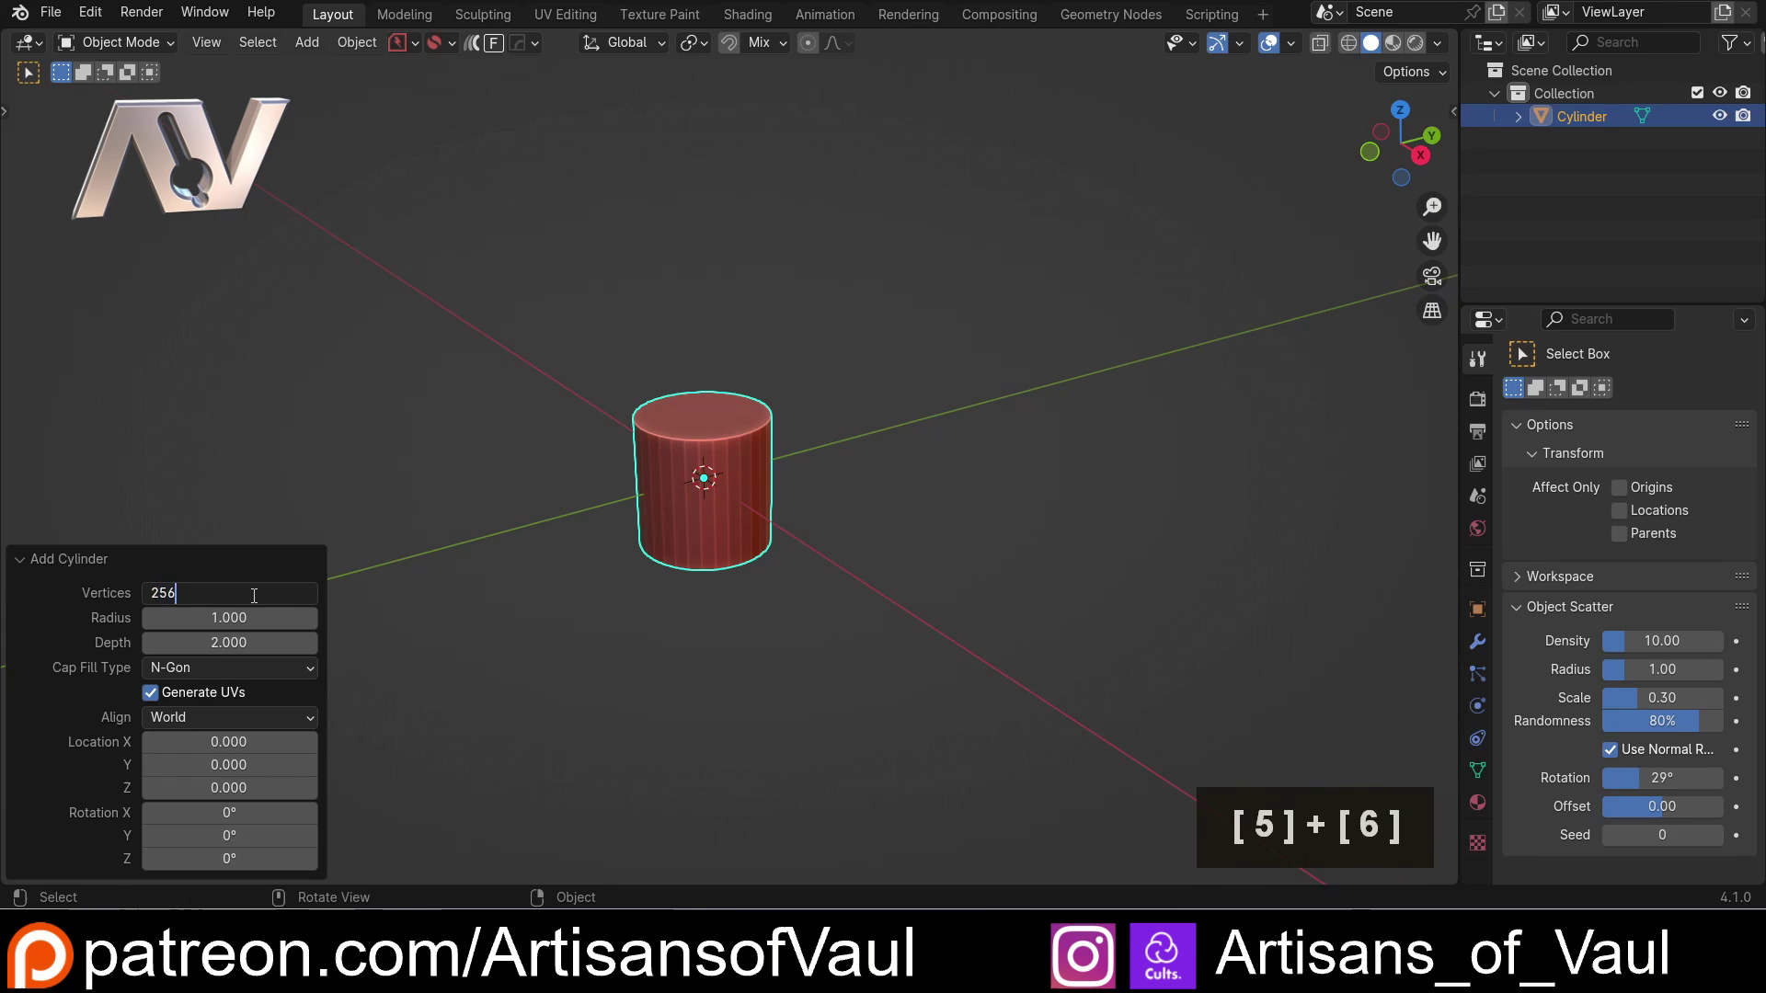
pyautogui.press('Return')
pyautogui.click(240, 618)
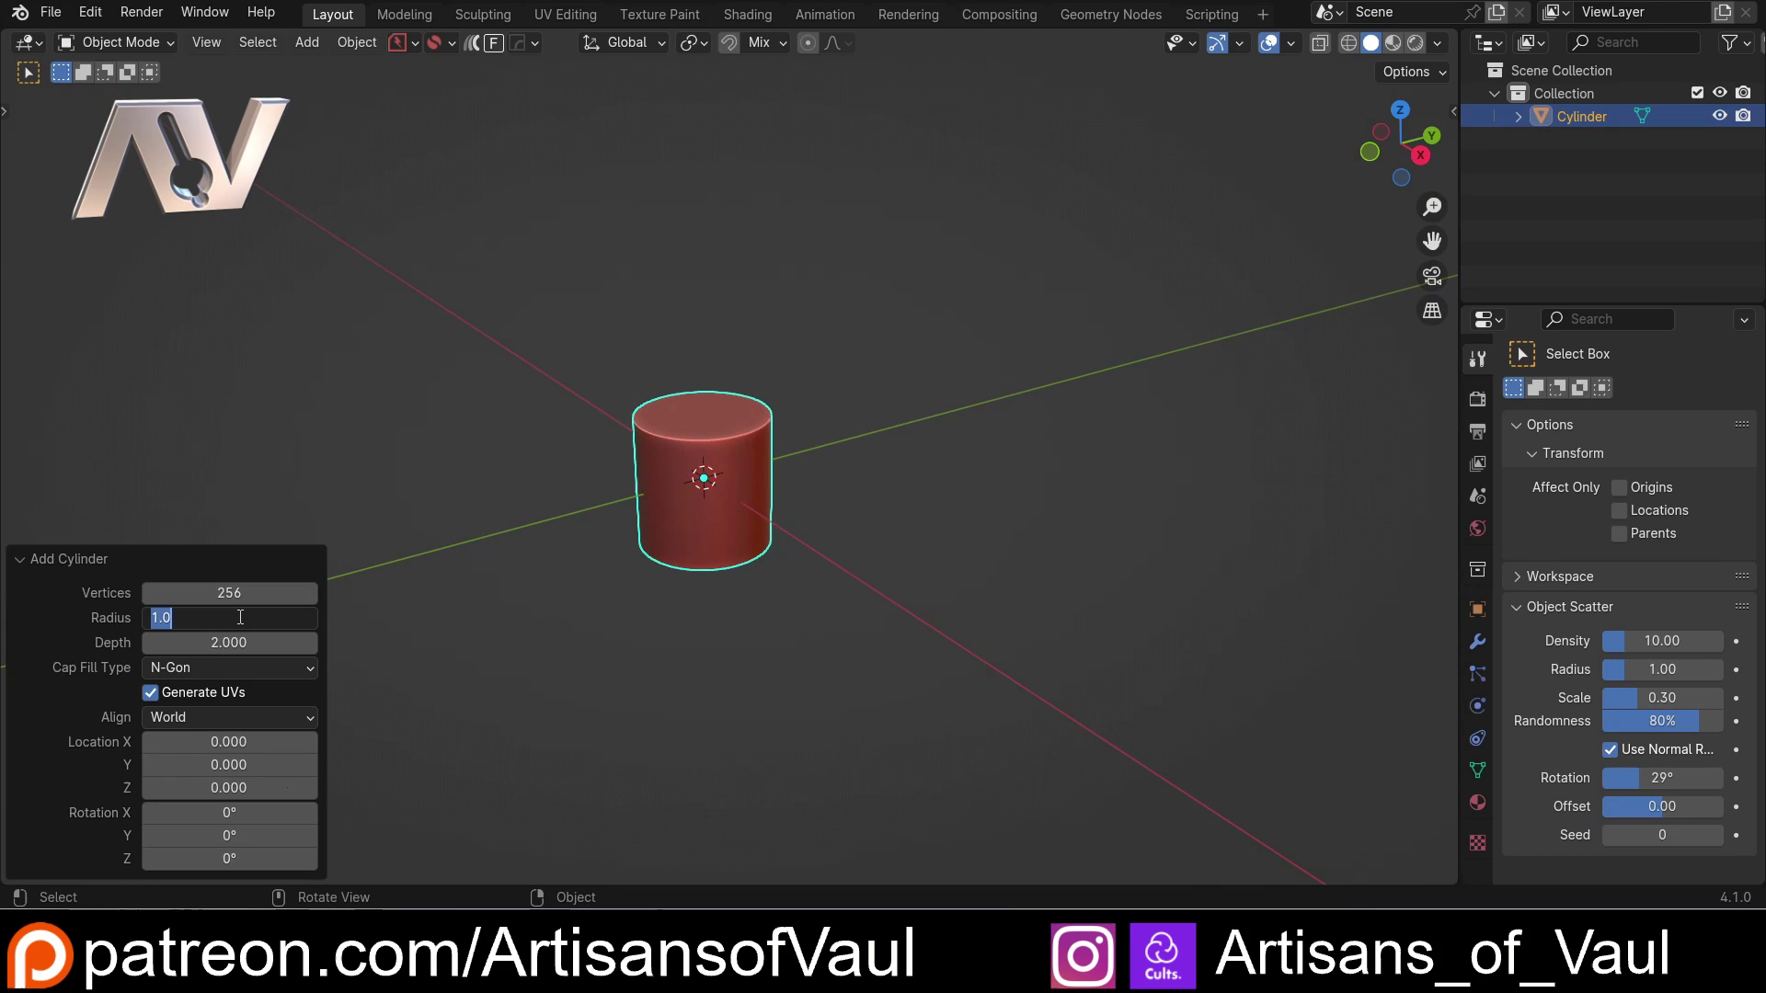
pyautogui.write('39.')
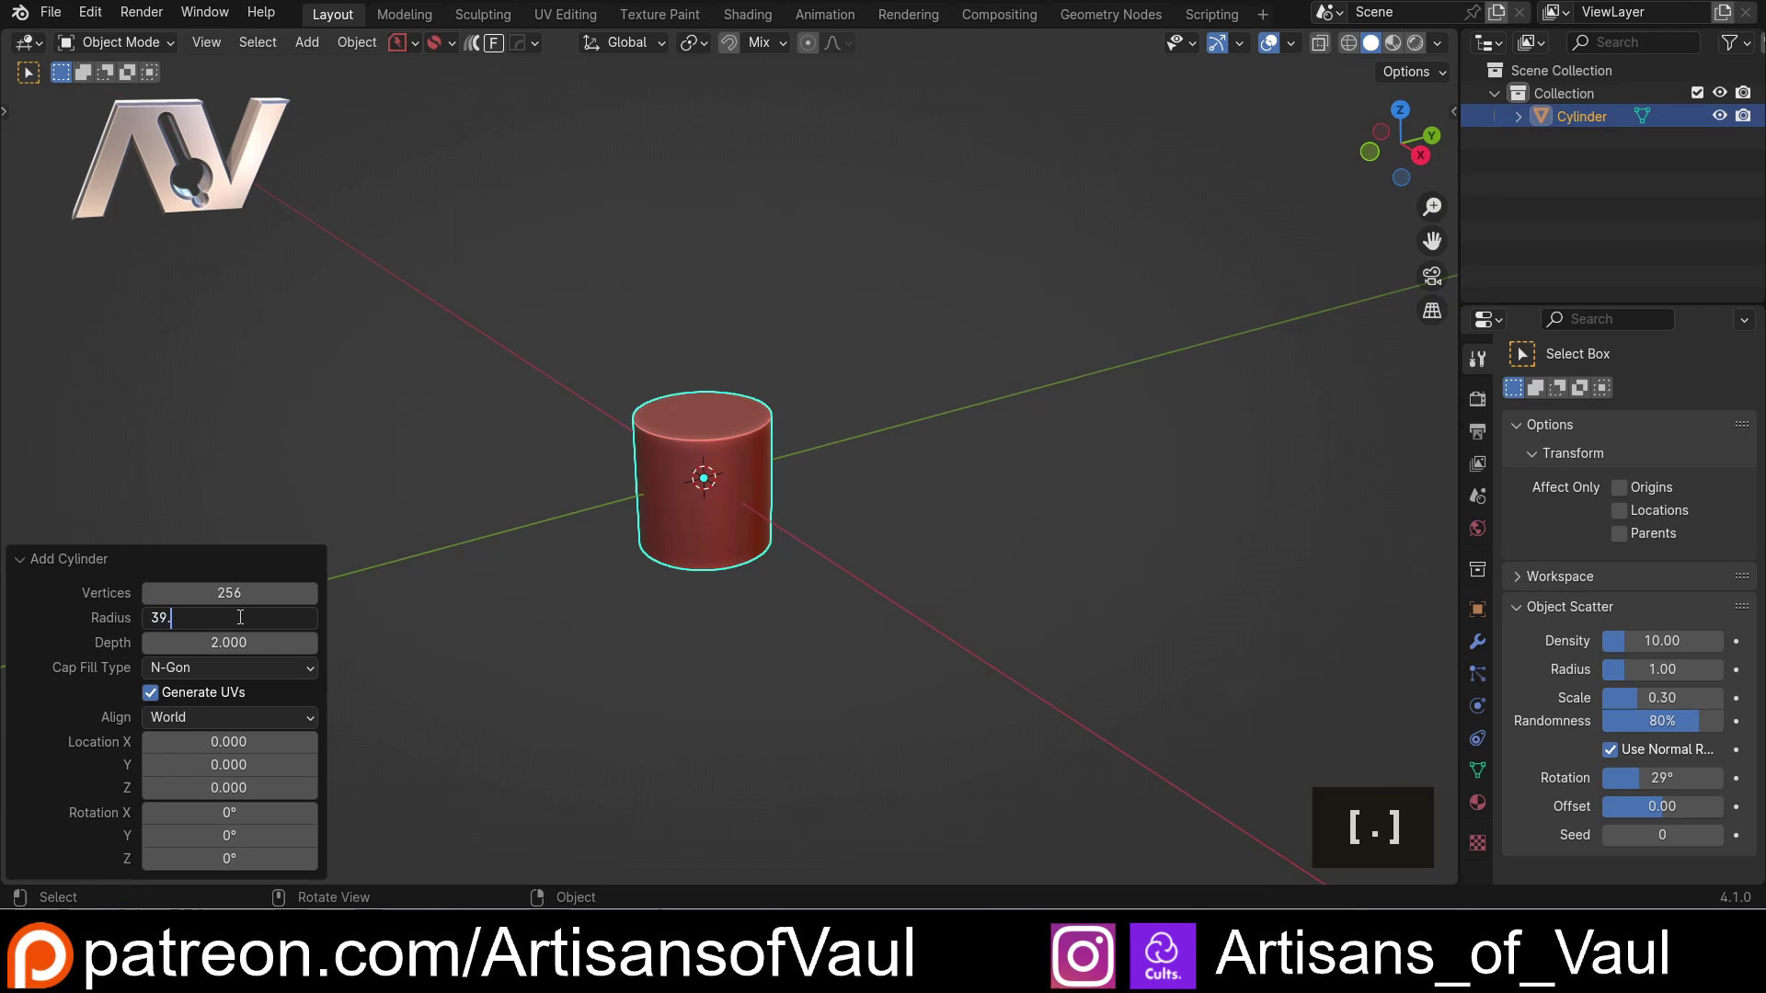
pyautogui.write('5/2')
pyautogui.press('Return')
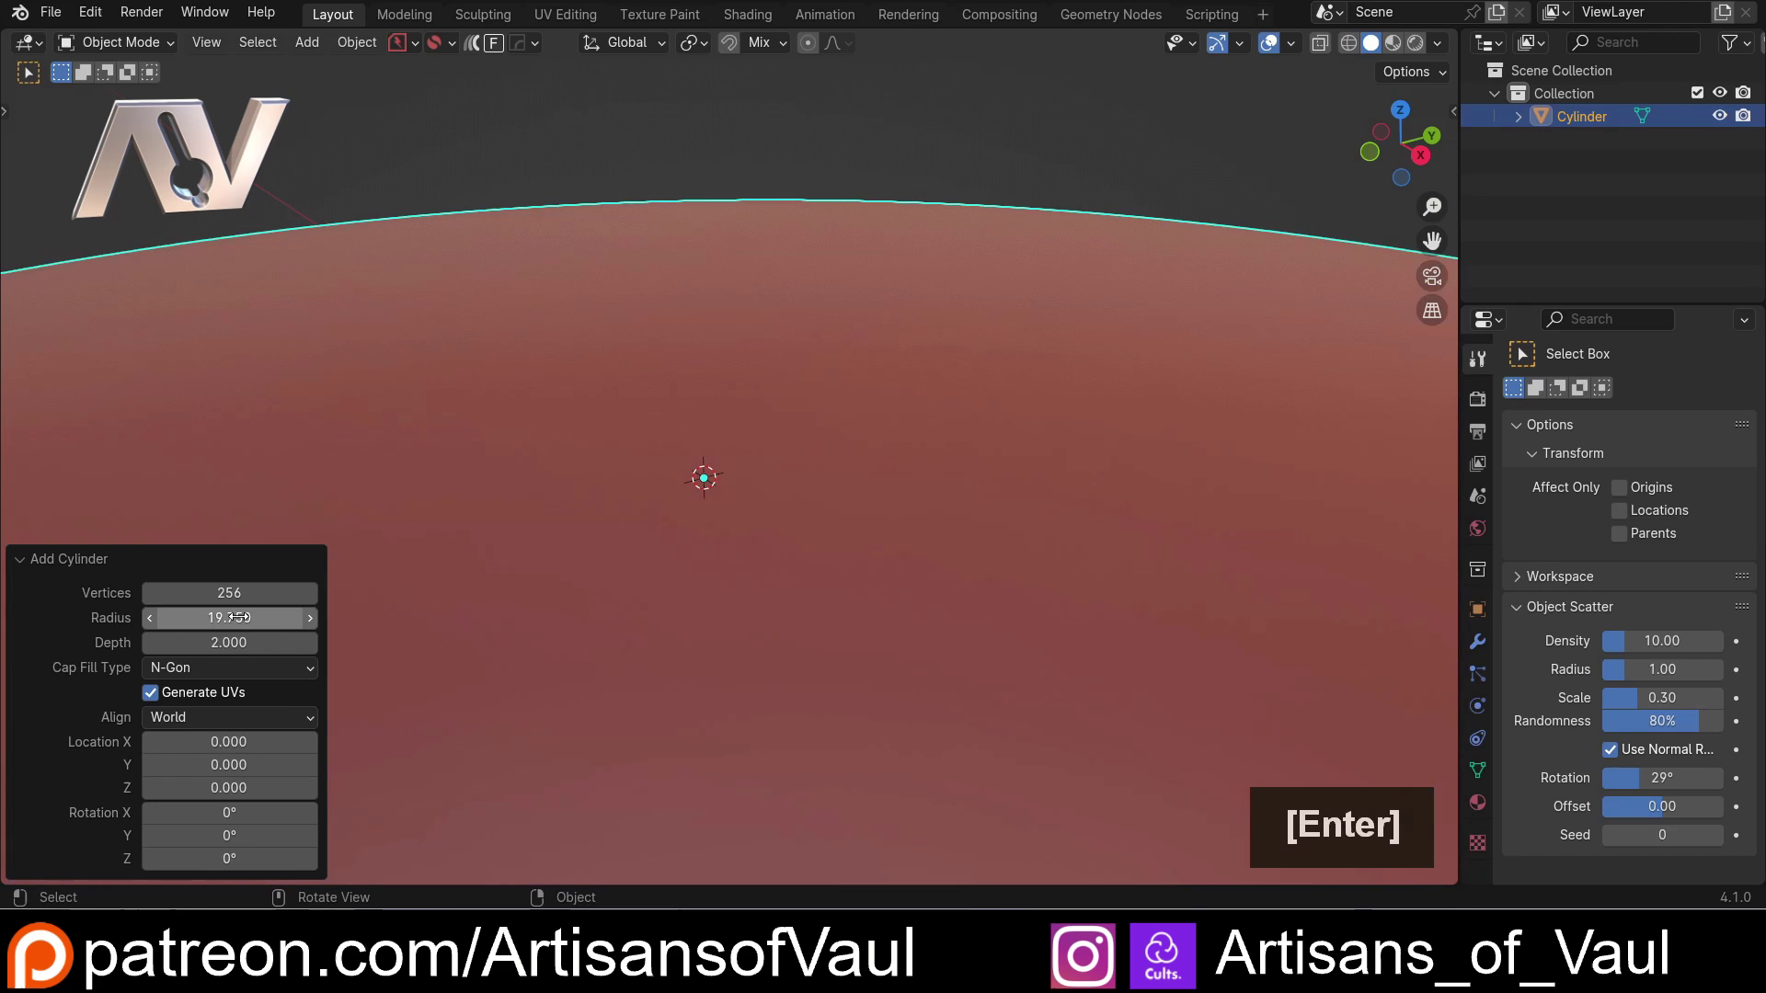
pyautogui.click(239, 643)
pyautogui.write('4')
pyautogui.press('Return')
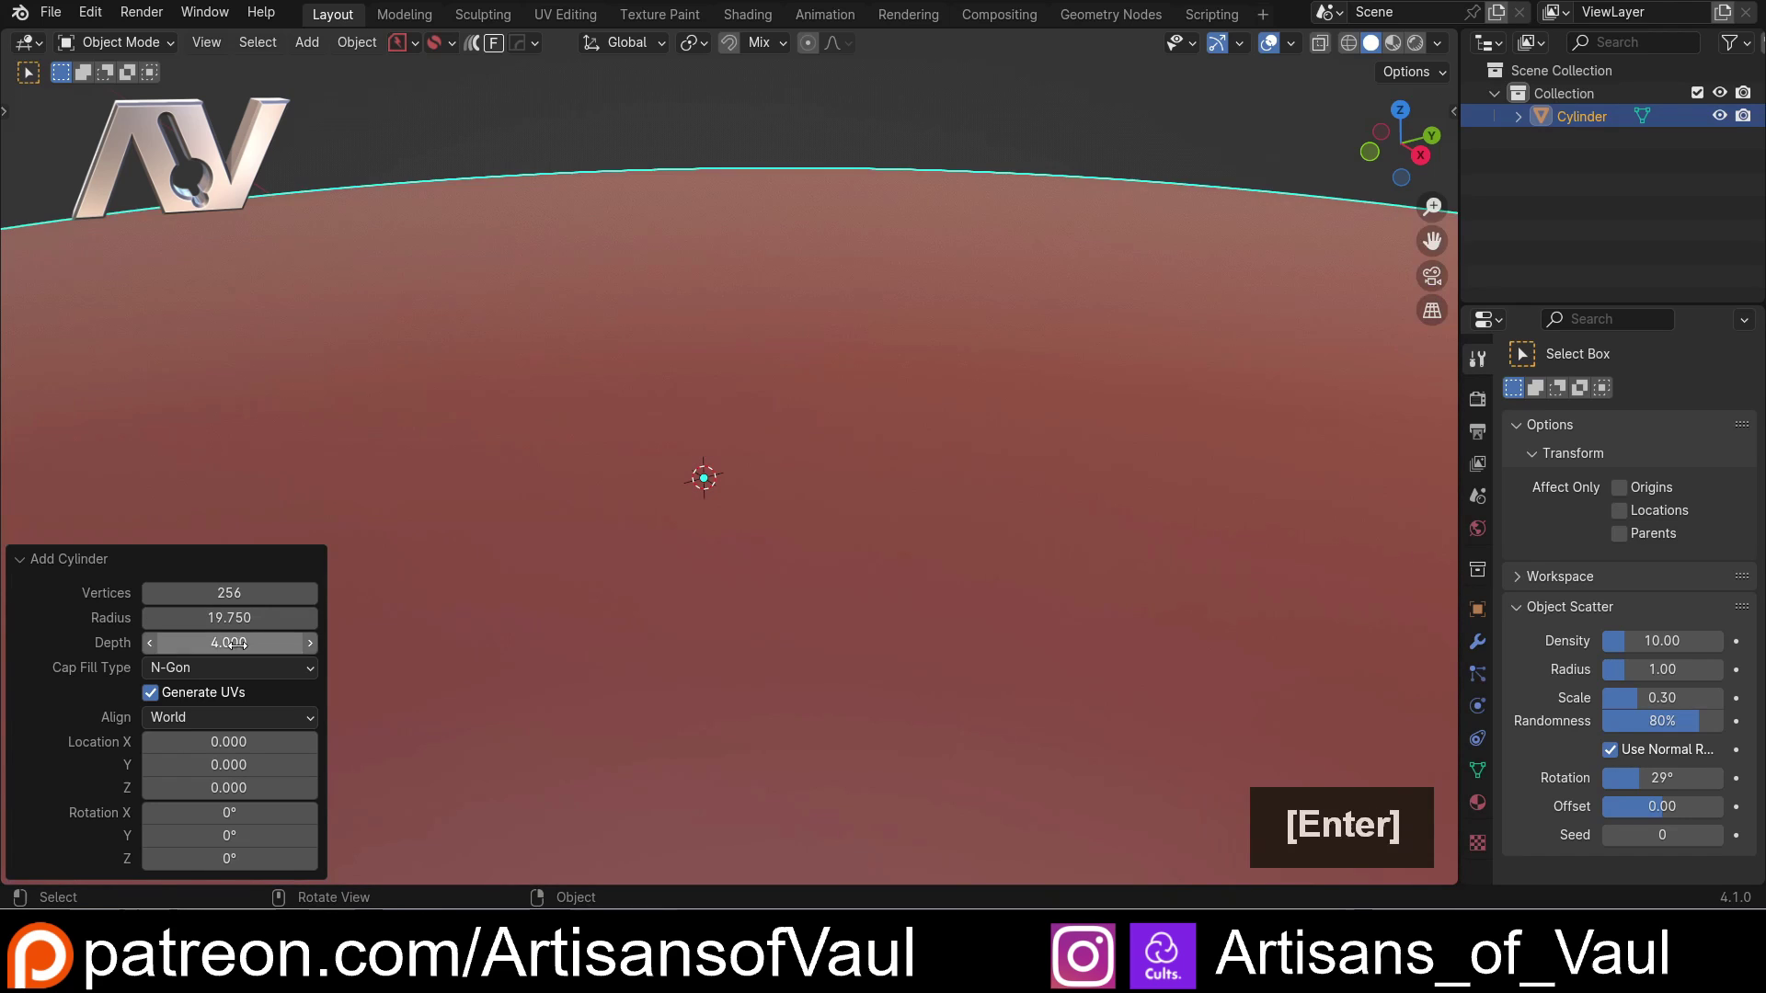
pyautogui.scroll(-8, 368, 383)
pyautogui.moveTo(570, 472); pyautogui.dragTo(578, 417, button='middle')
pyautogui.scroll(2, 802, 328)
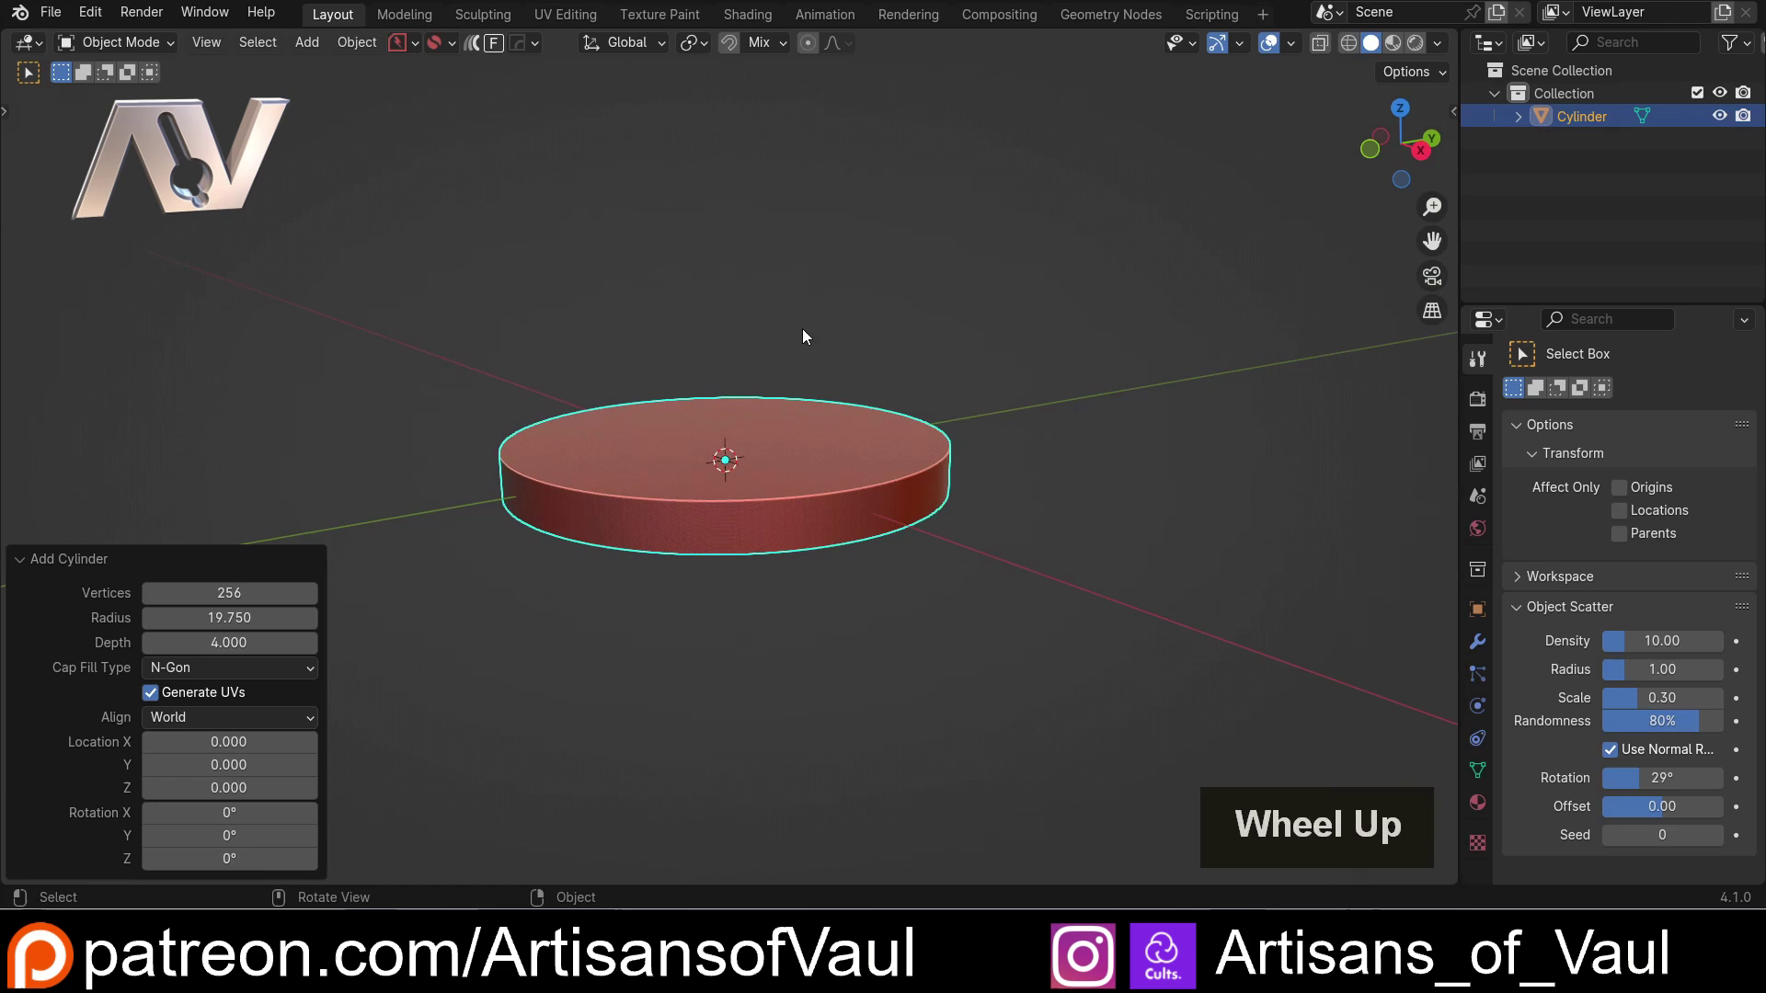
# In Edit Mode, delete the cylinder's side wall faces.
pyautogui.scroll(1, 810, 497)
pyautogui.press('Tab')
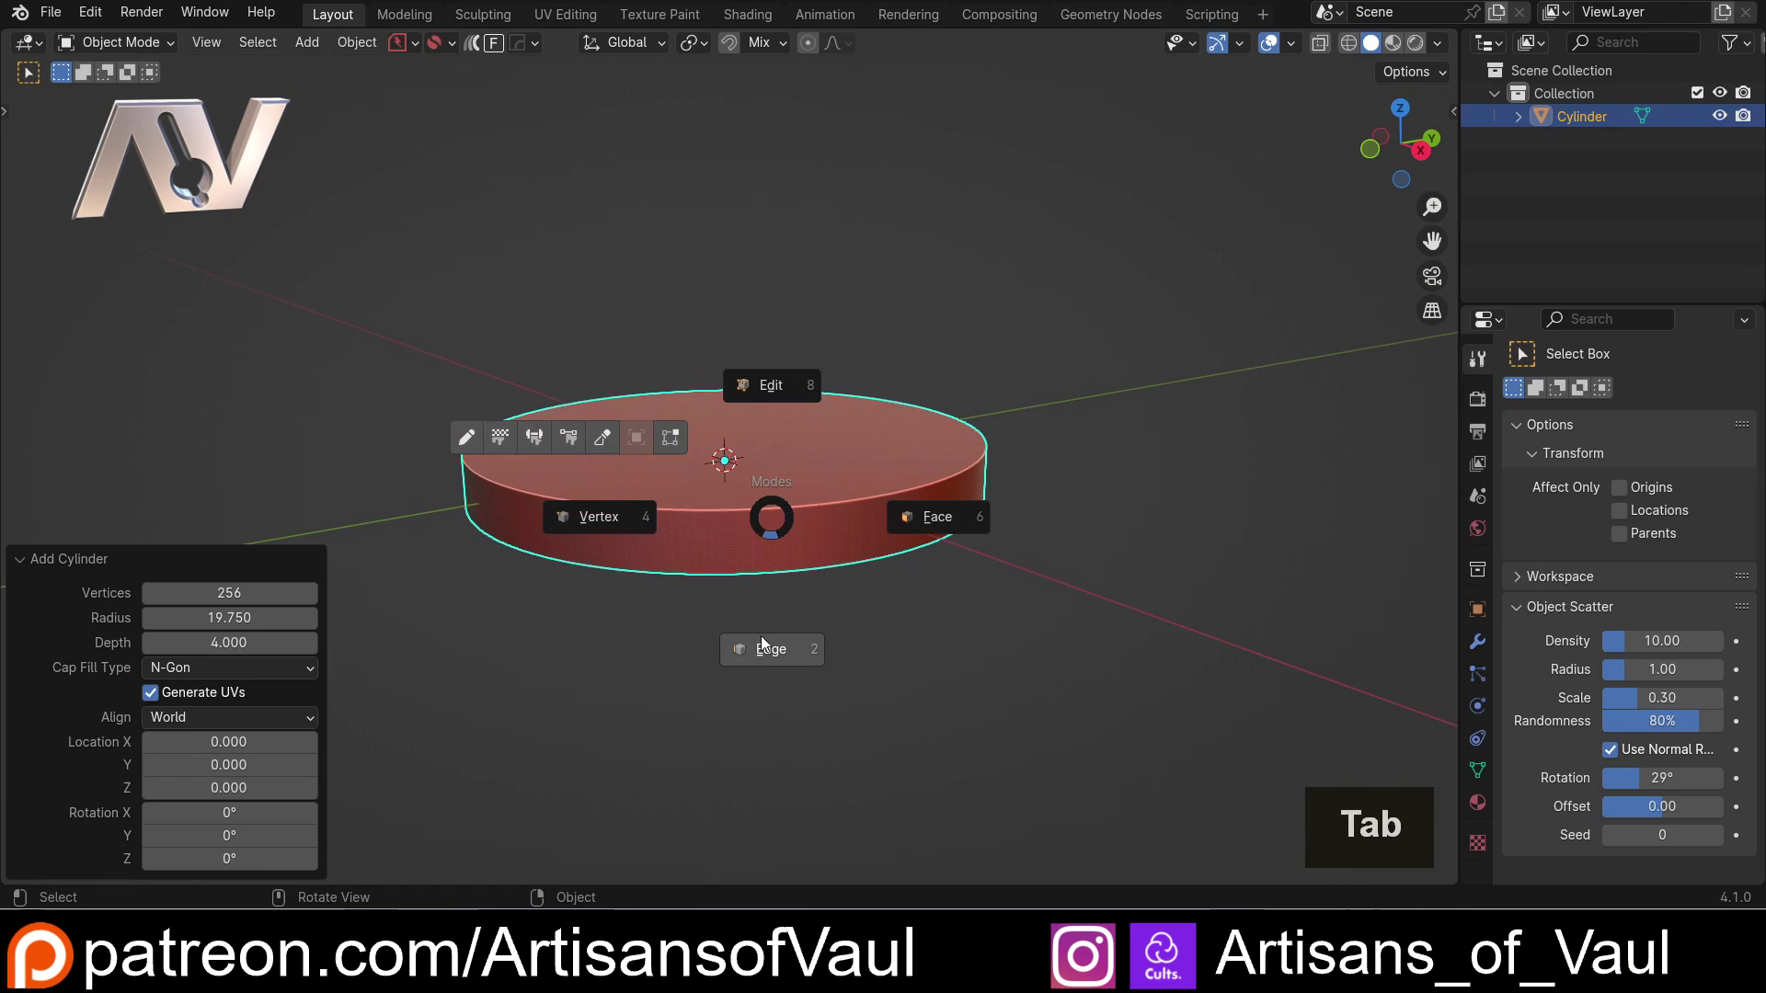
pyautogui.press('Tab')
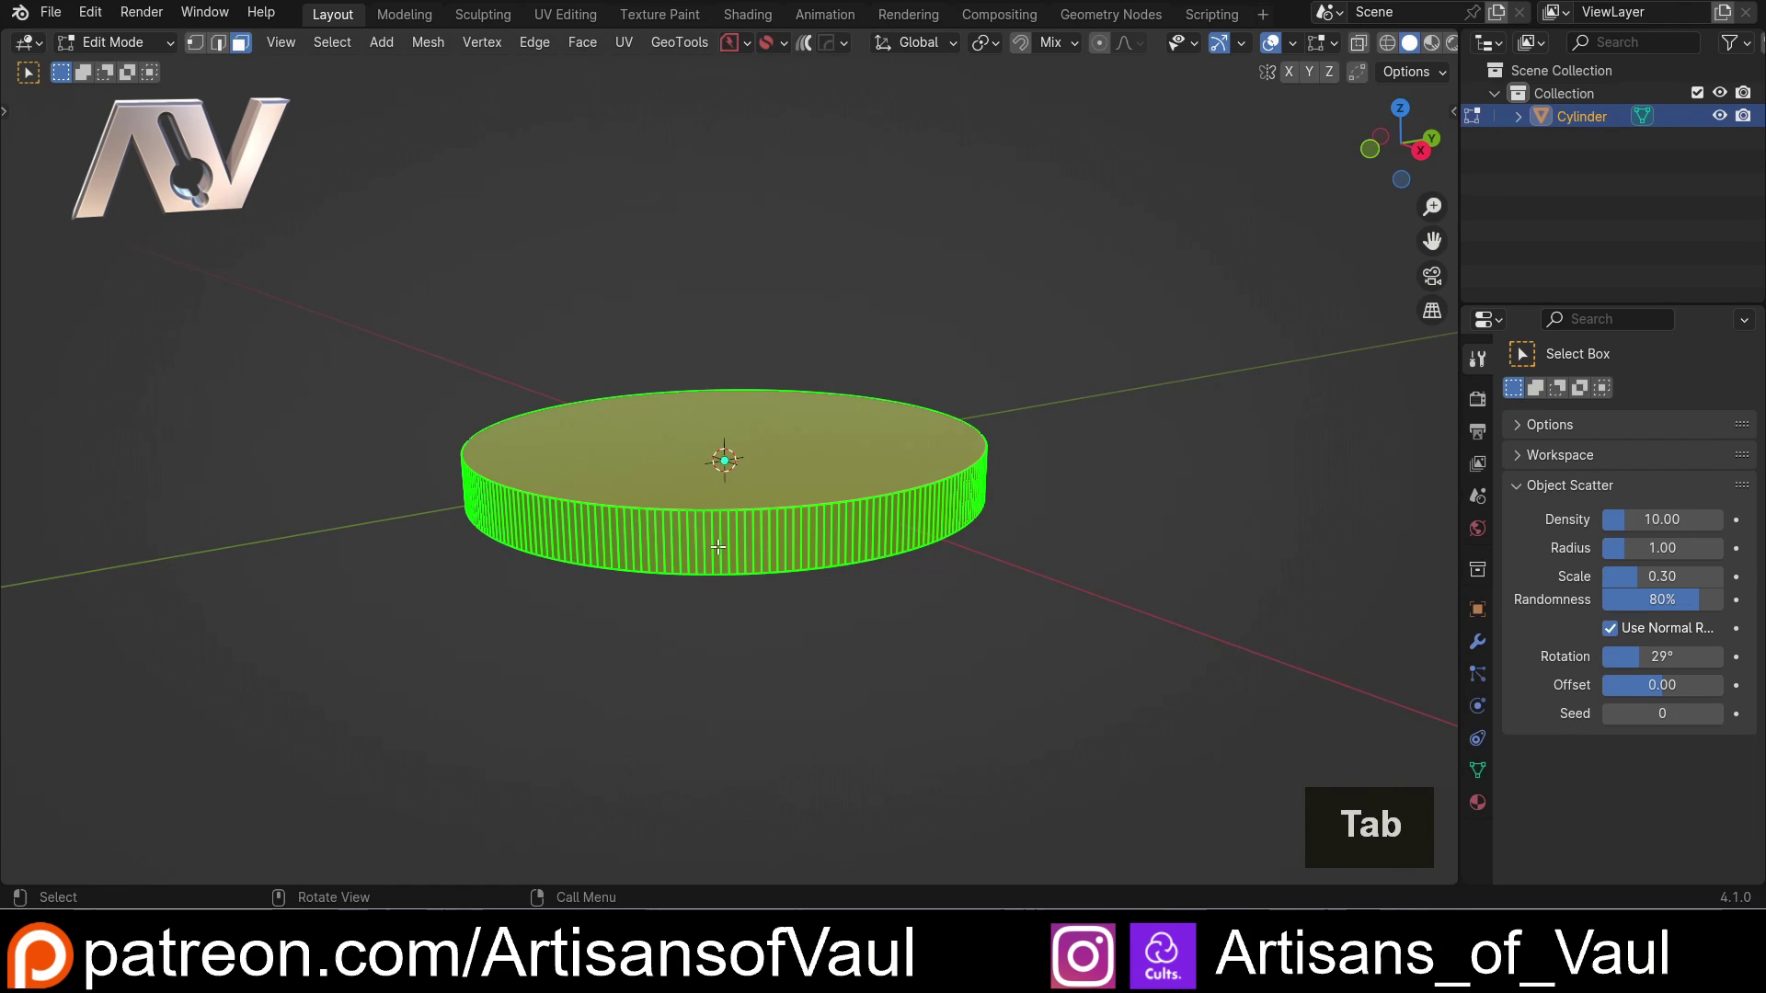
pyautogui.click(724, 544)
pyautogui.press('Delete')
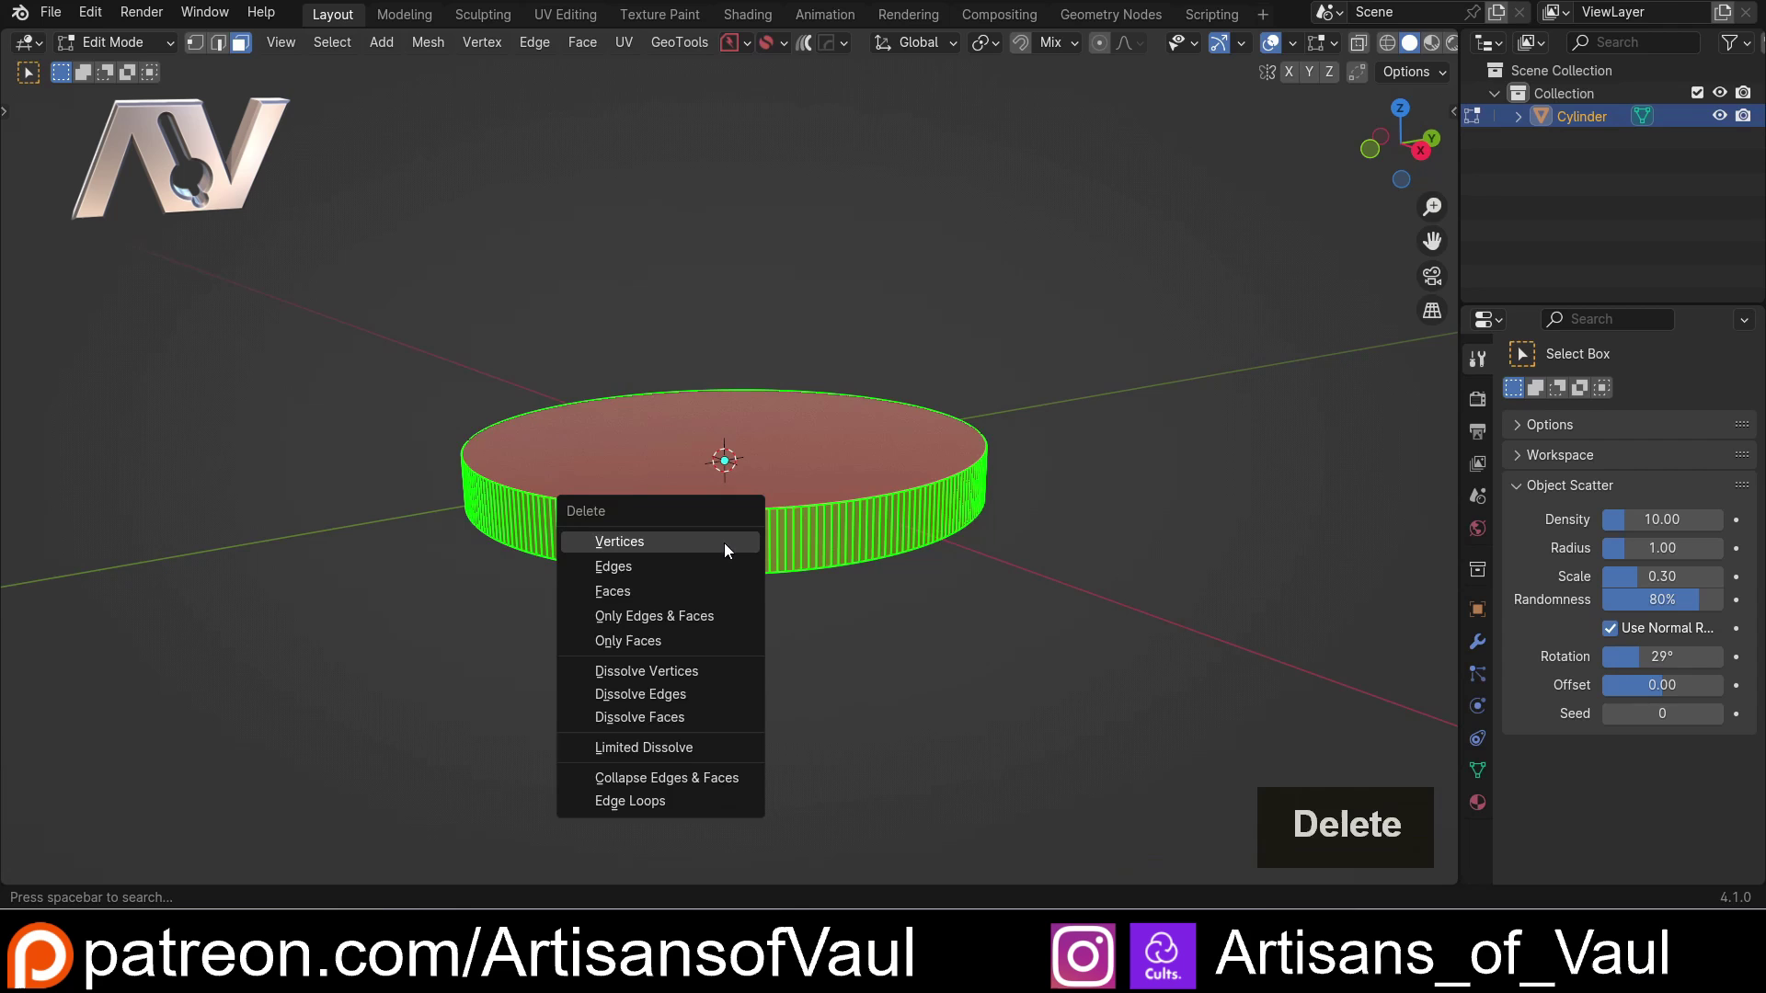
pyautogui.click(673, 588)
# Separate the top cap face into its own object, Cylinder.001, and show the sidebar.
pyautogui.click(731, 446)
pyautogui.press('p')
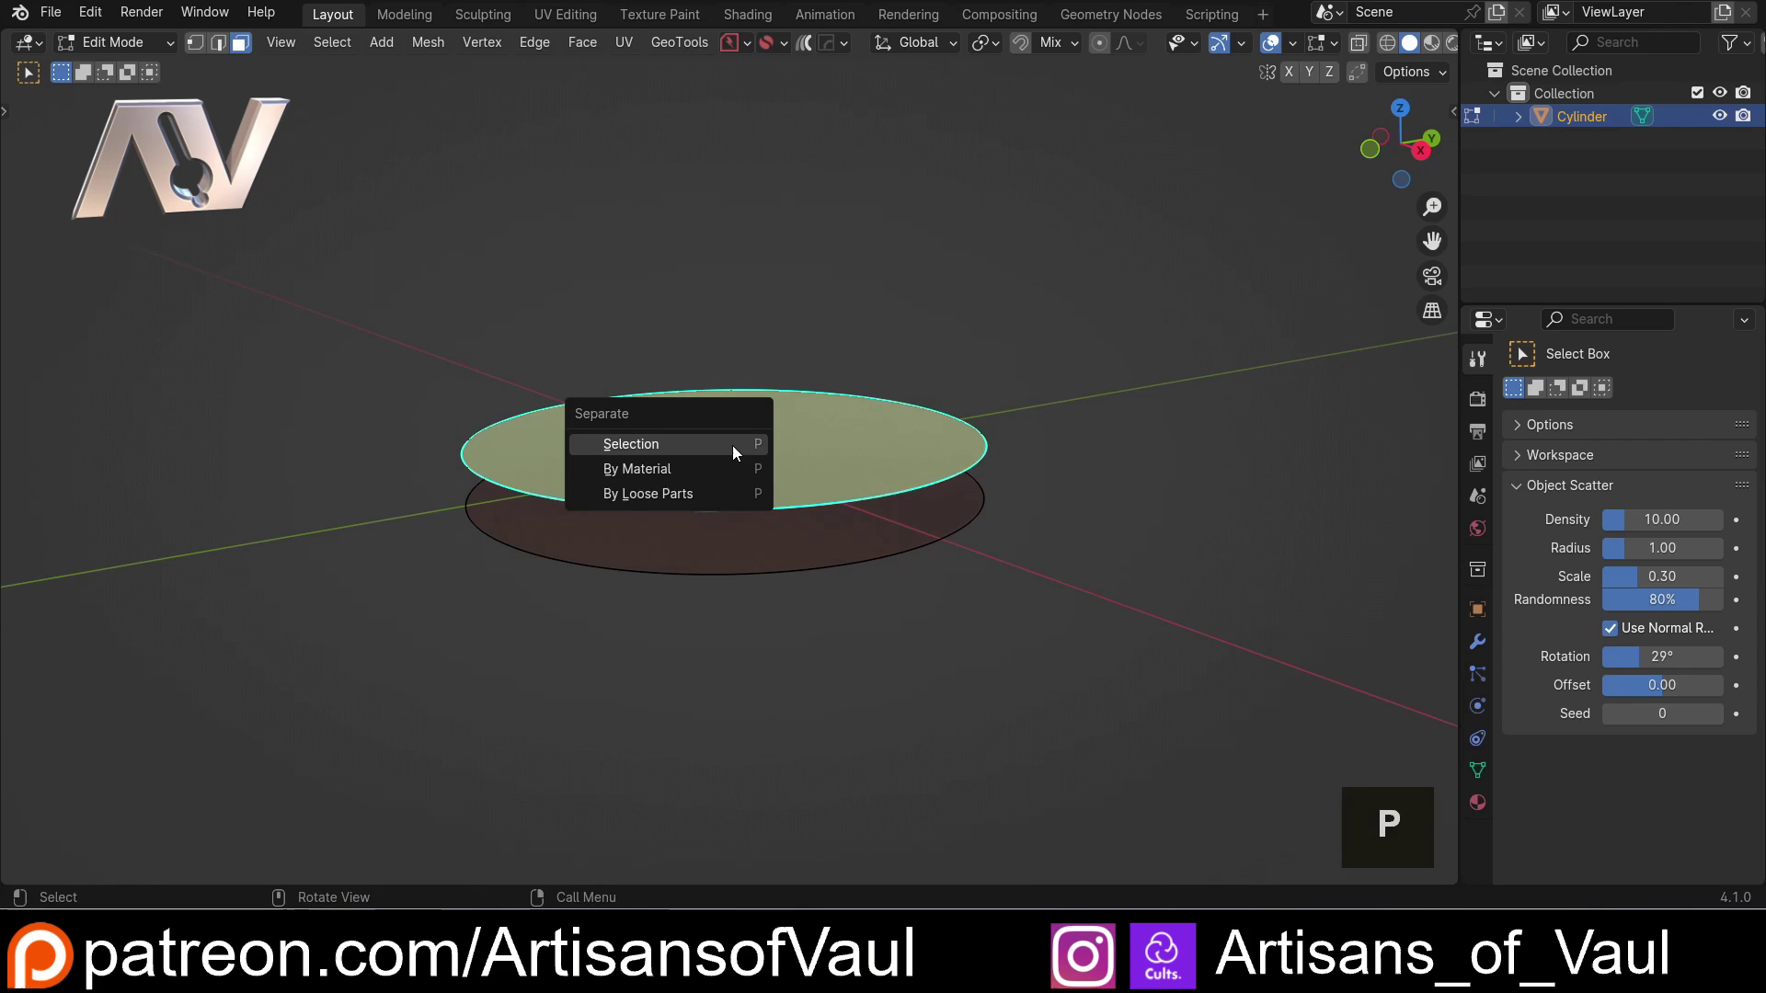
pyautogui.click(733, 445)
pyautogui.press('Tab')
pyautogui.click(775, 268)
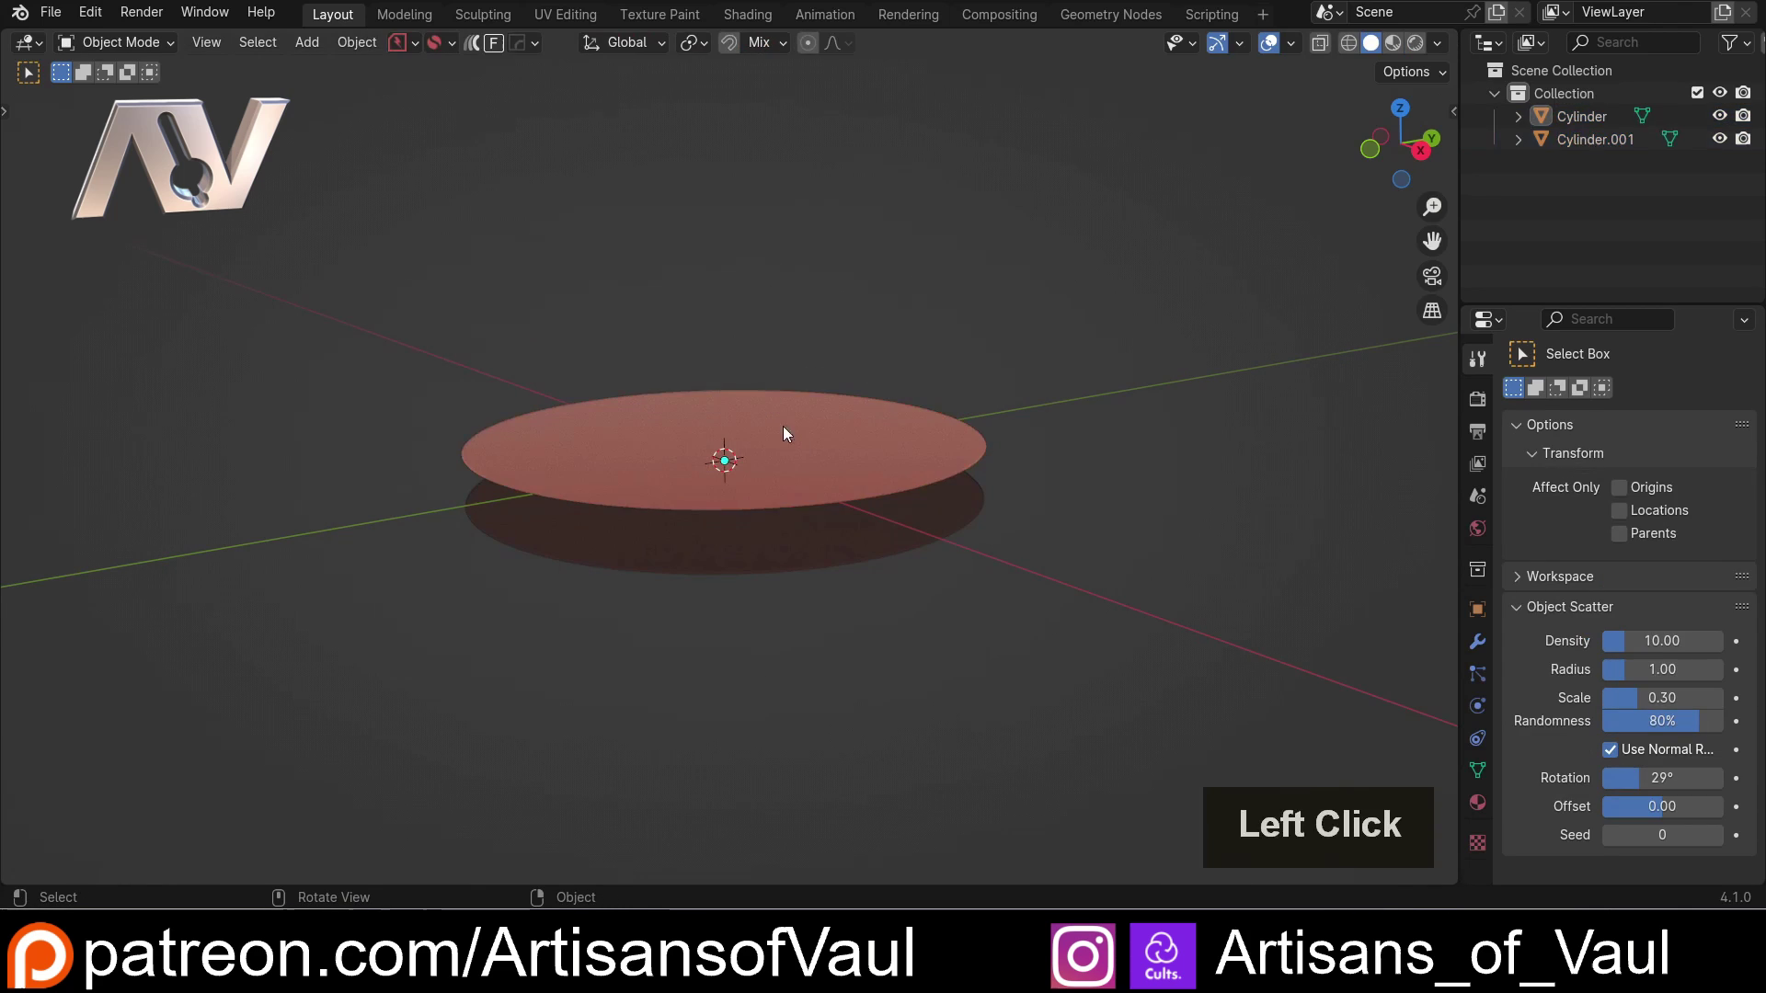
pyautogui.click(782, 427)
pyautogui.press('n')
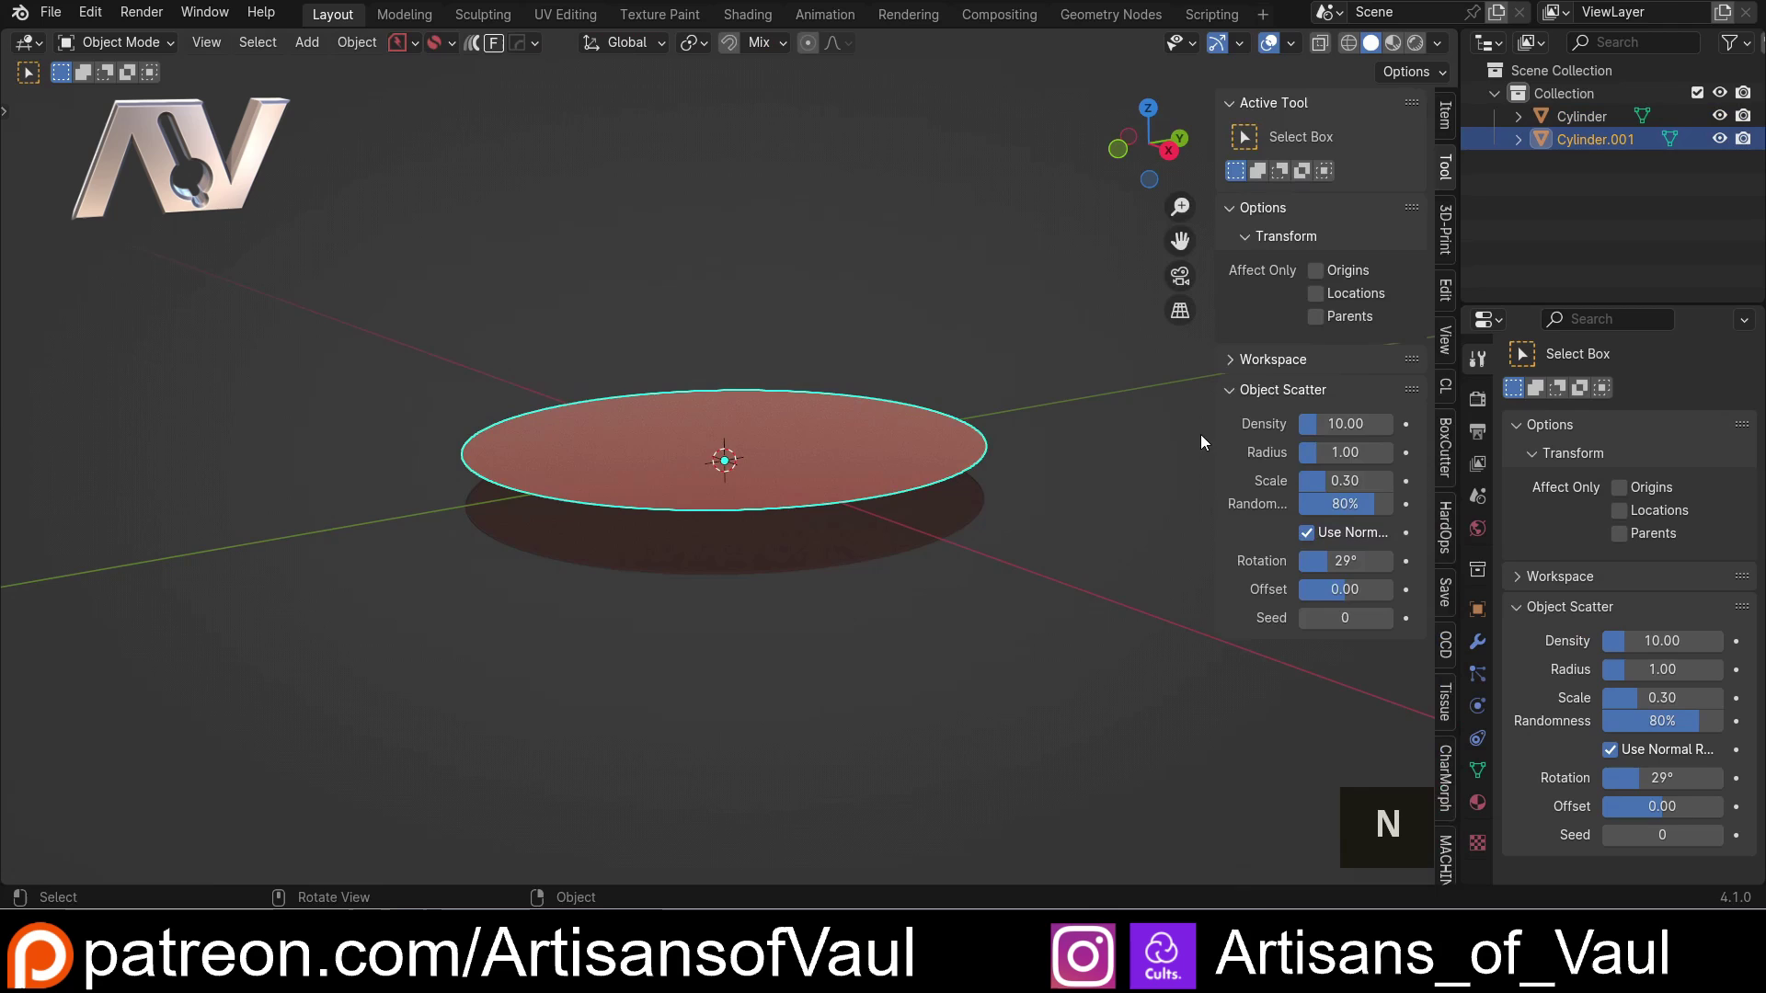
# Set the upper disk's X and Y dimensions to 37.
pyautogui.click(1444, 115)
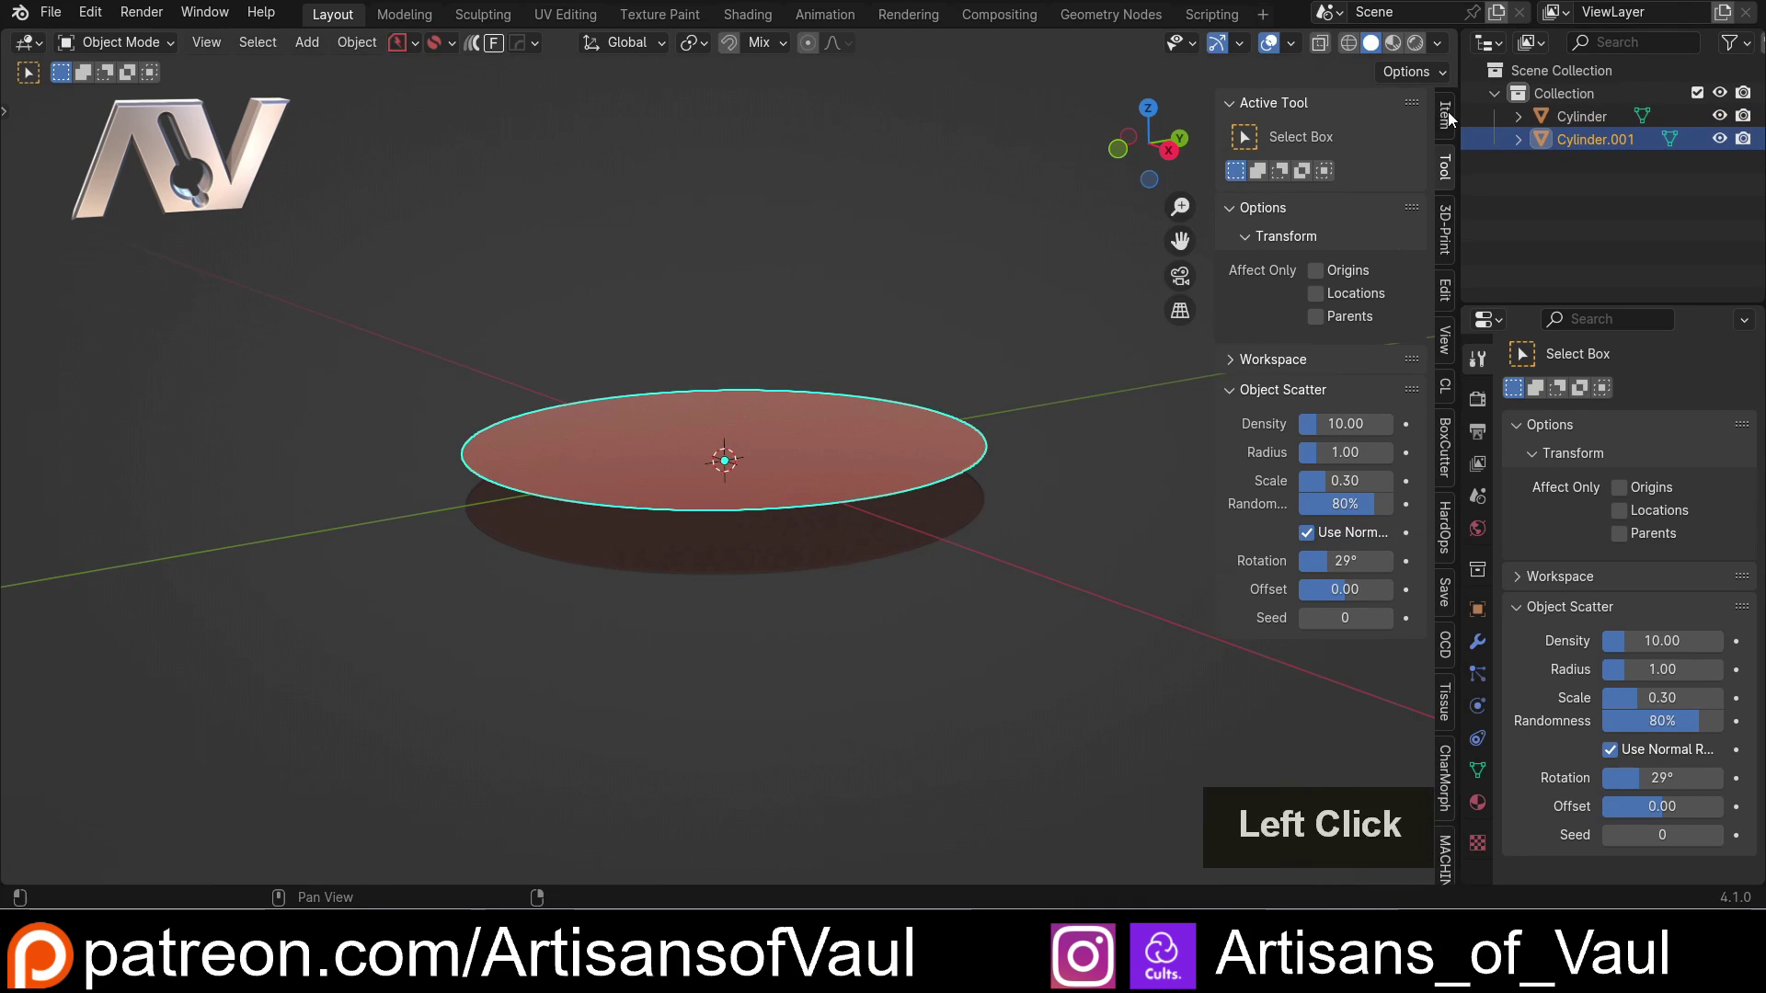
pyautogui.click(787, 539)
pyautogui.click(763, 458)
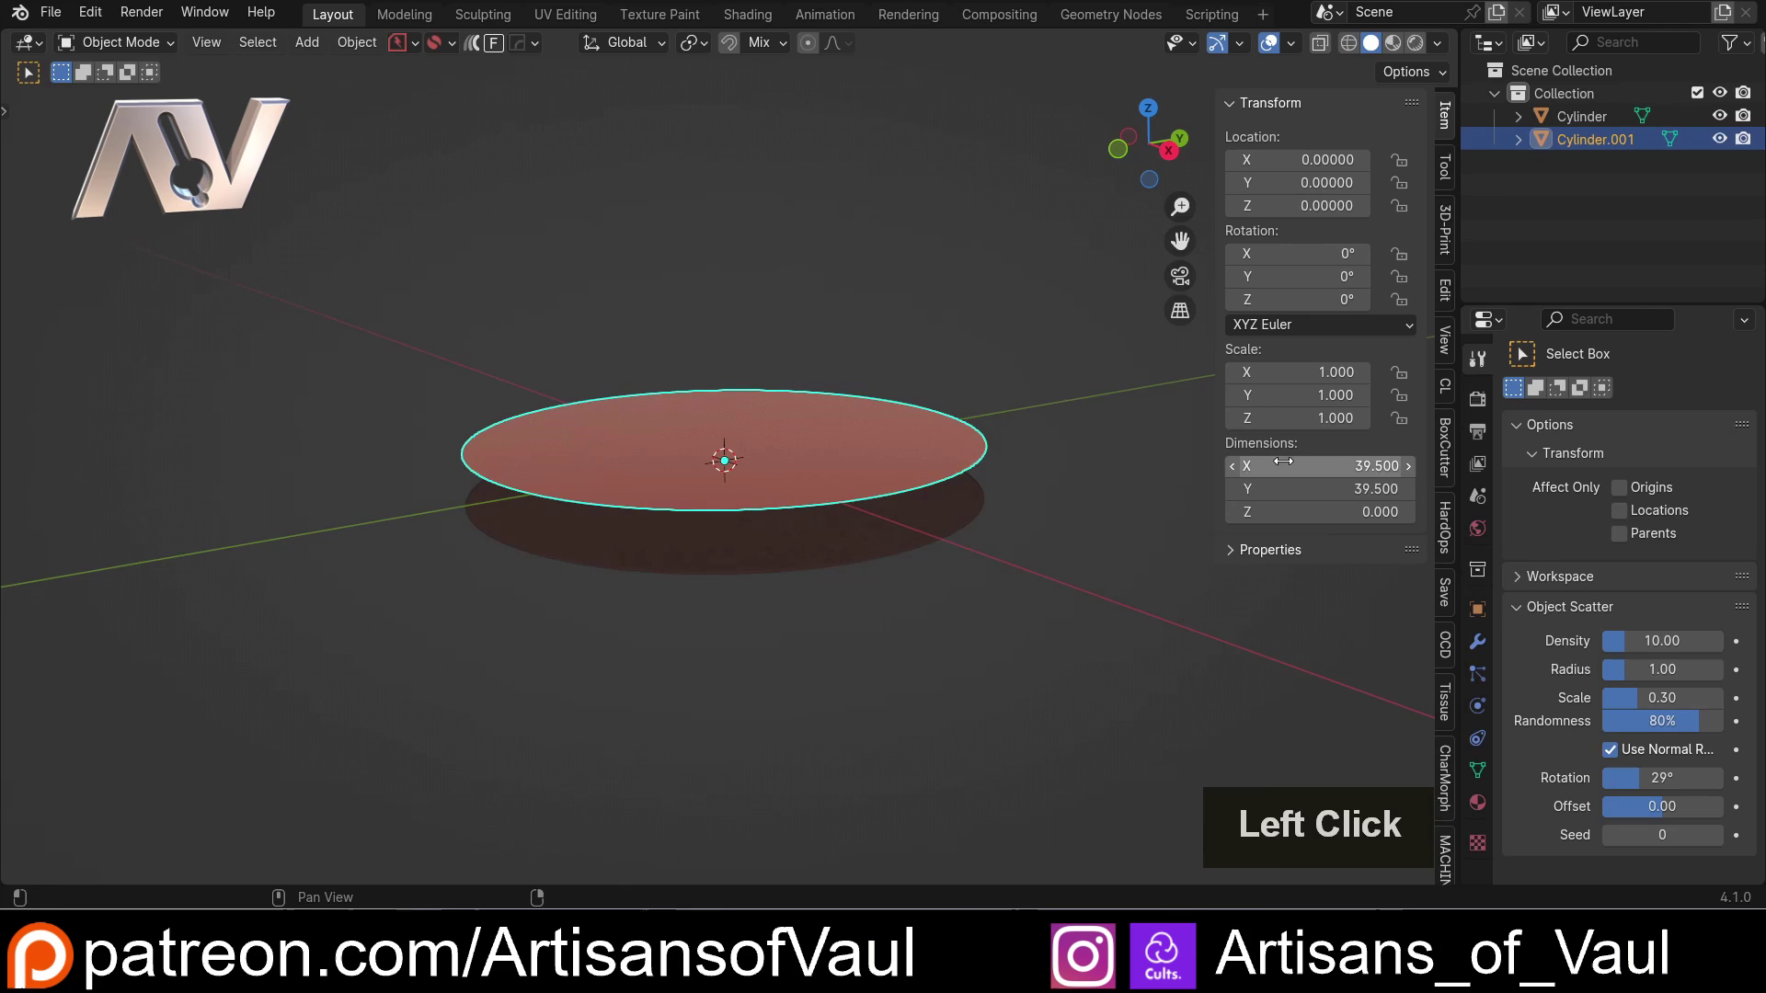
pyautogui.moveTo(1329, 466); pyautogui.dragTo(1329, 488)
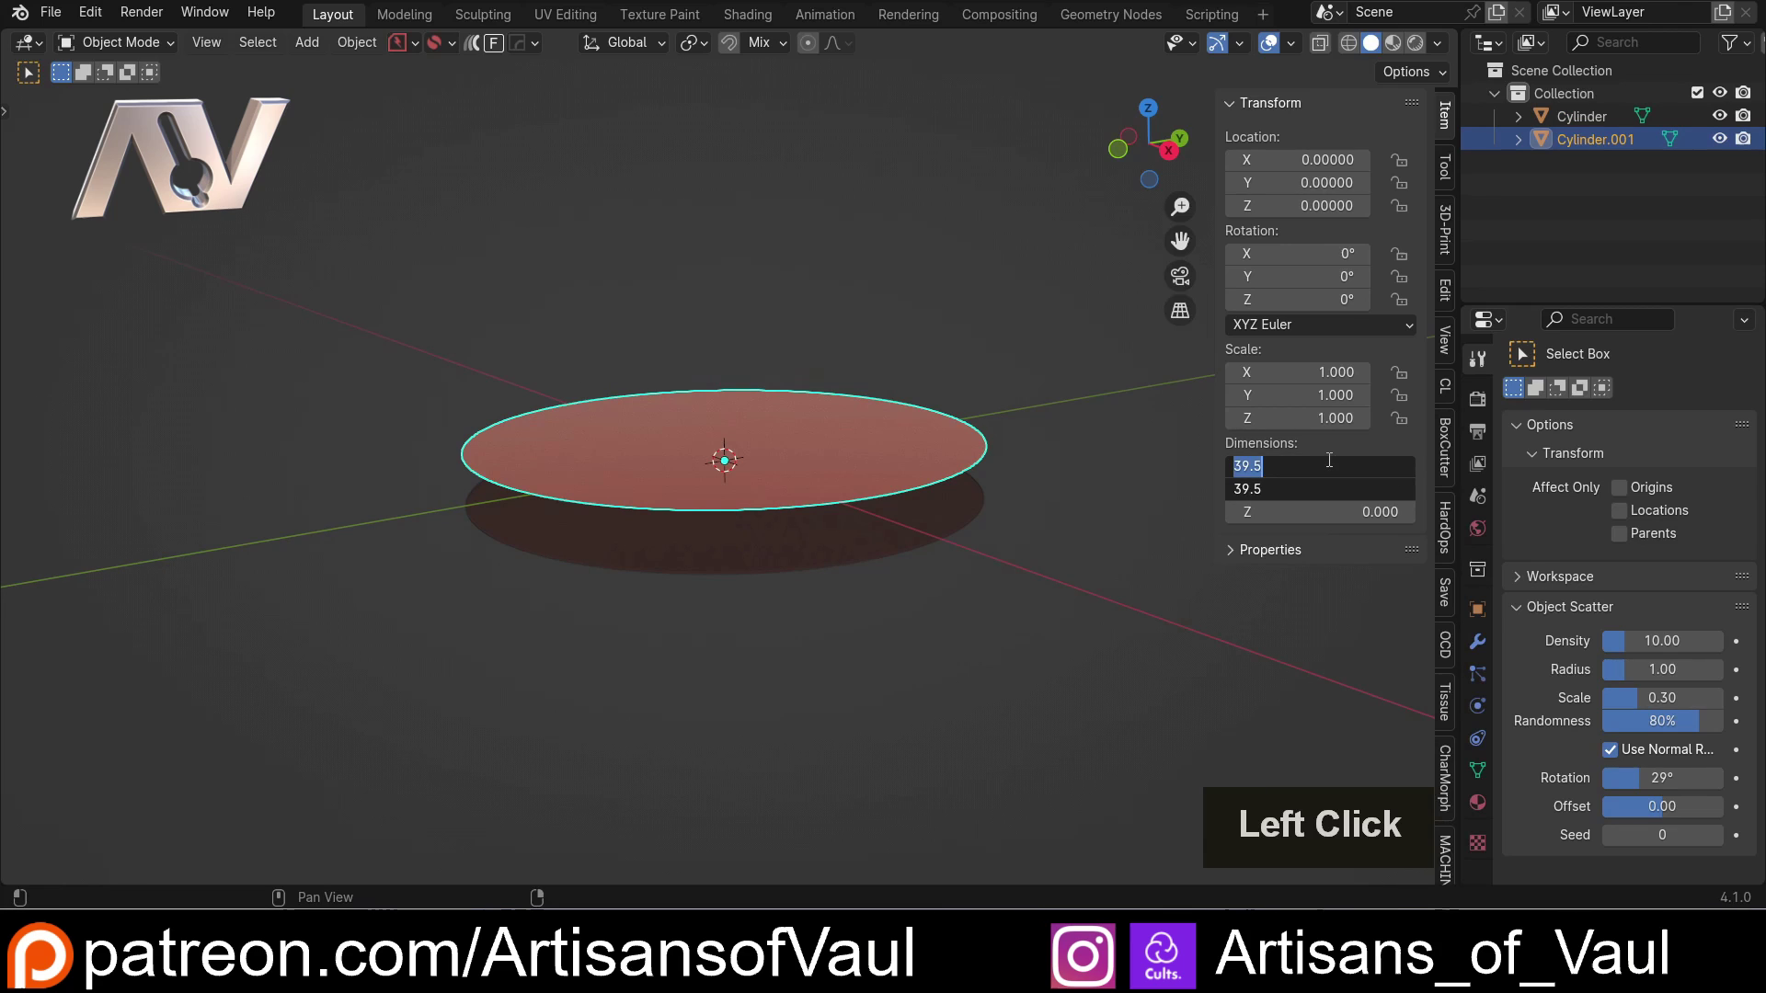
pyautogui.write('37')
pyautogui.press('Return')
# Join both disks with Ctrl+J and bridge their edge loops into a tapered wall.
pyautogui.click(741, 411)
pyautogui.keyDown('shift'); pyautogui.click(747, 543); pyautogui.keyUp('shift')
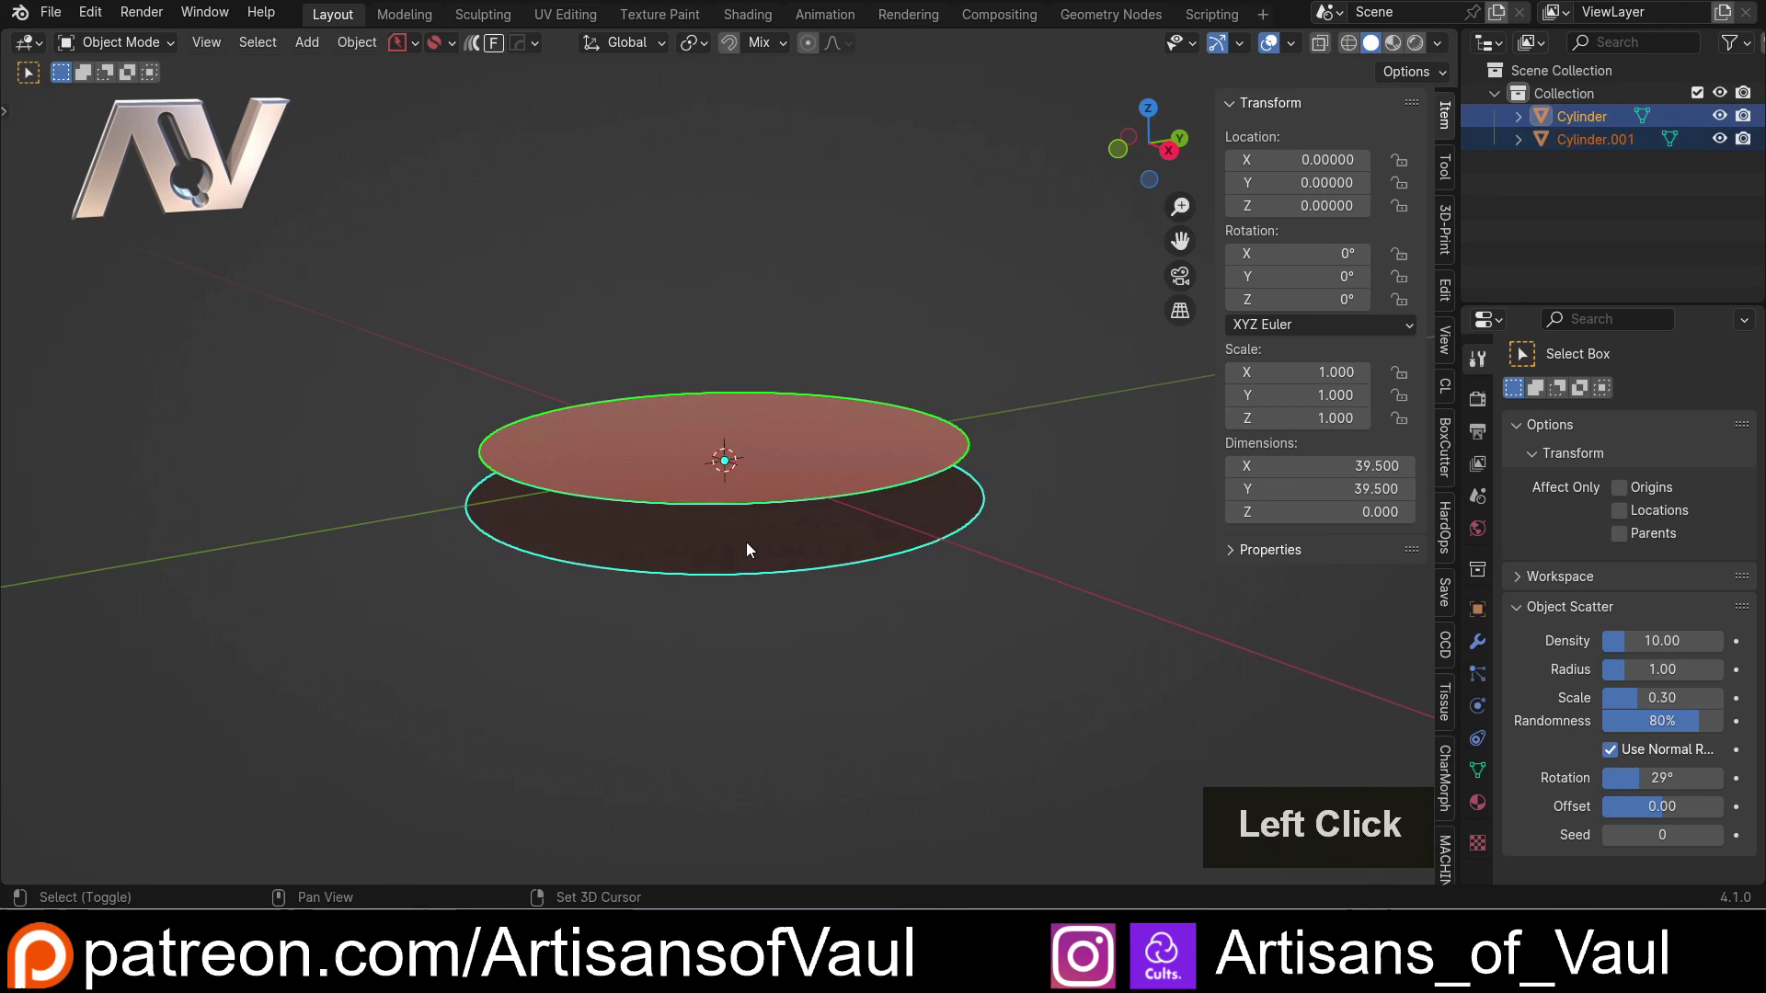
pyautogui.hotkey('ctrl', 'j')
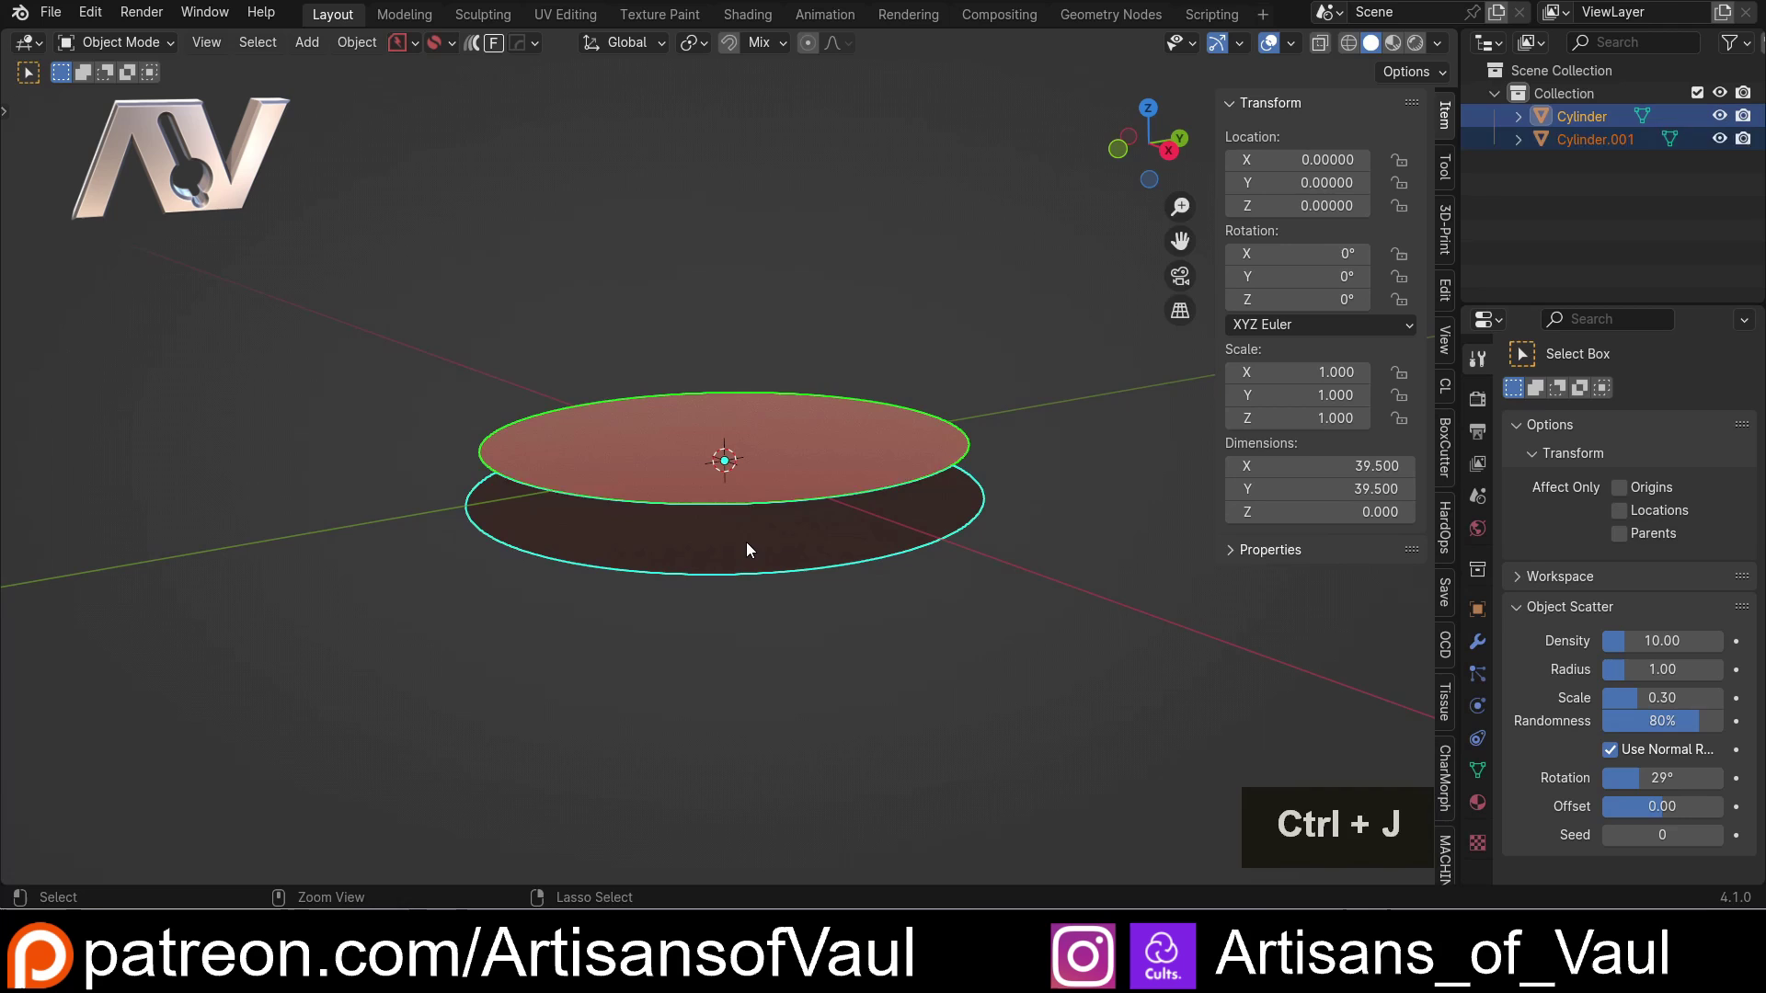
pyautogui.press('Tab')
pyautogui.click(811, 586)
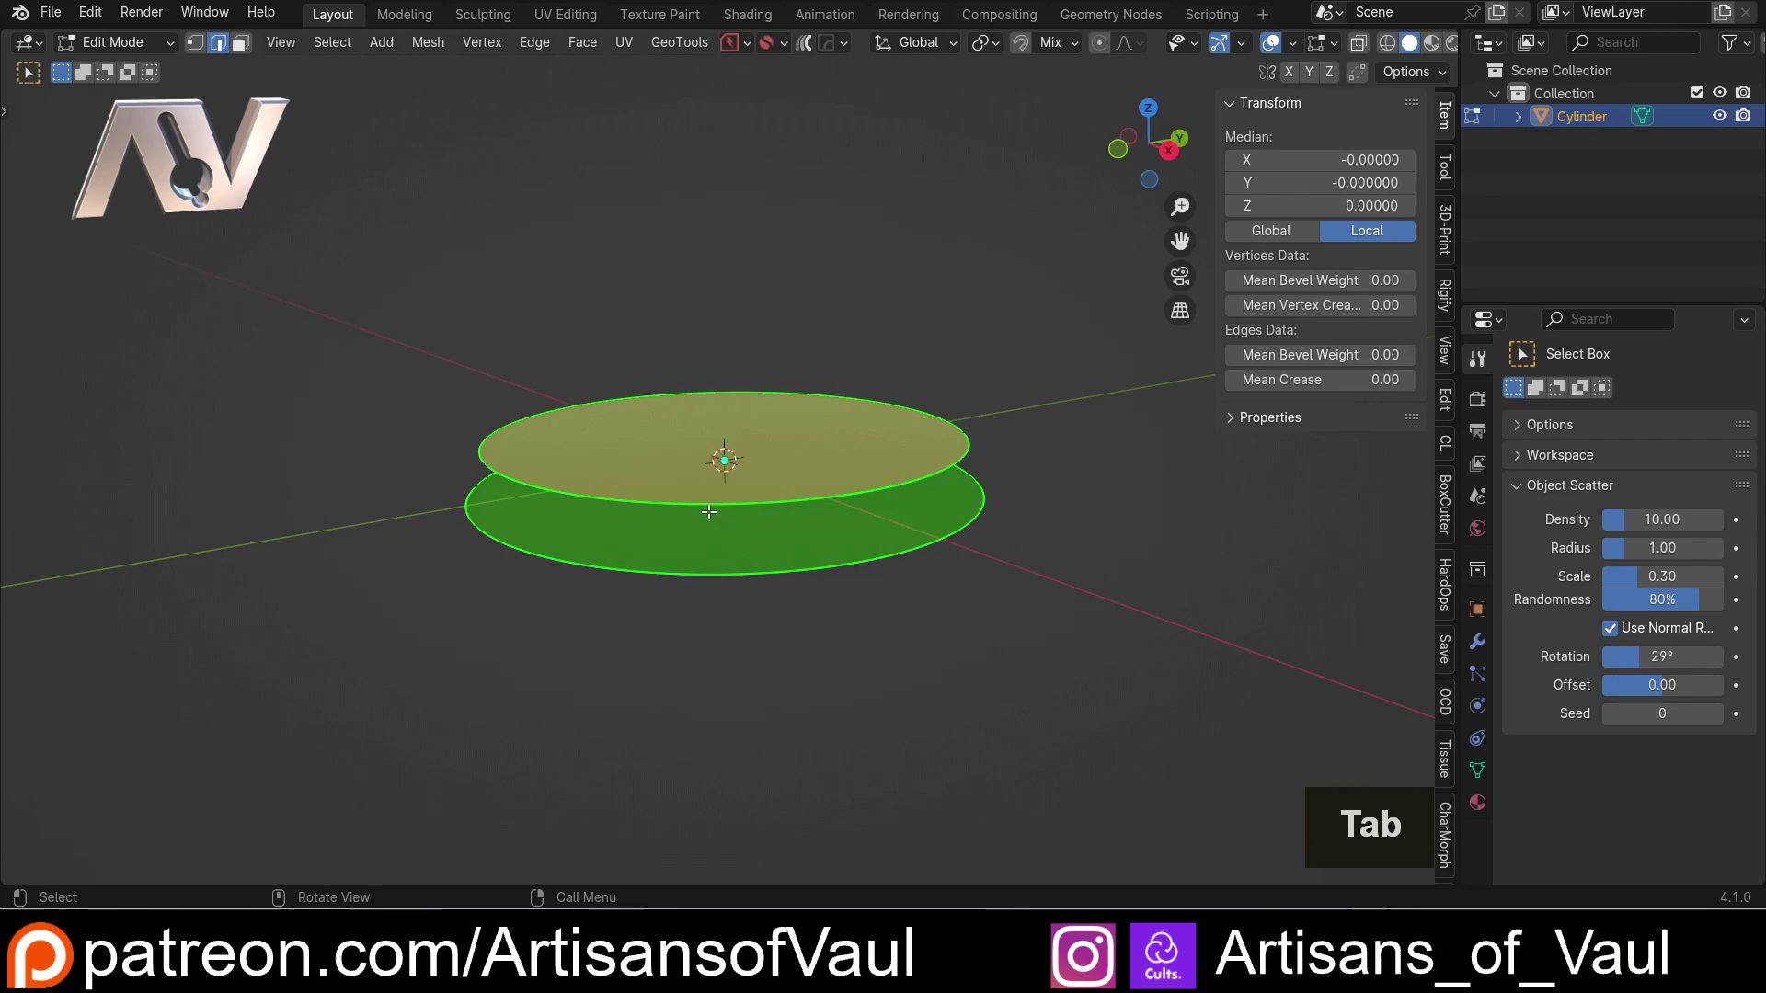
pyautogui.press('a')
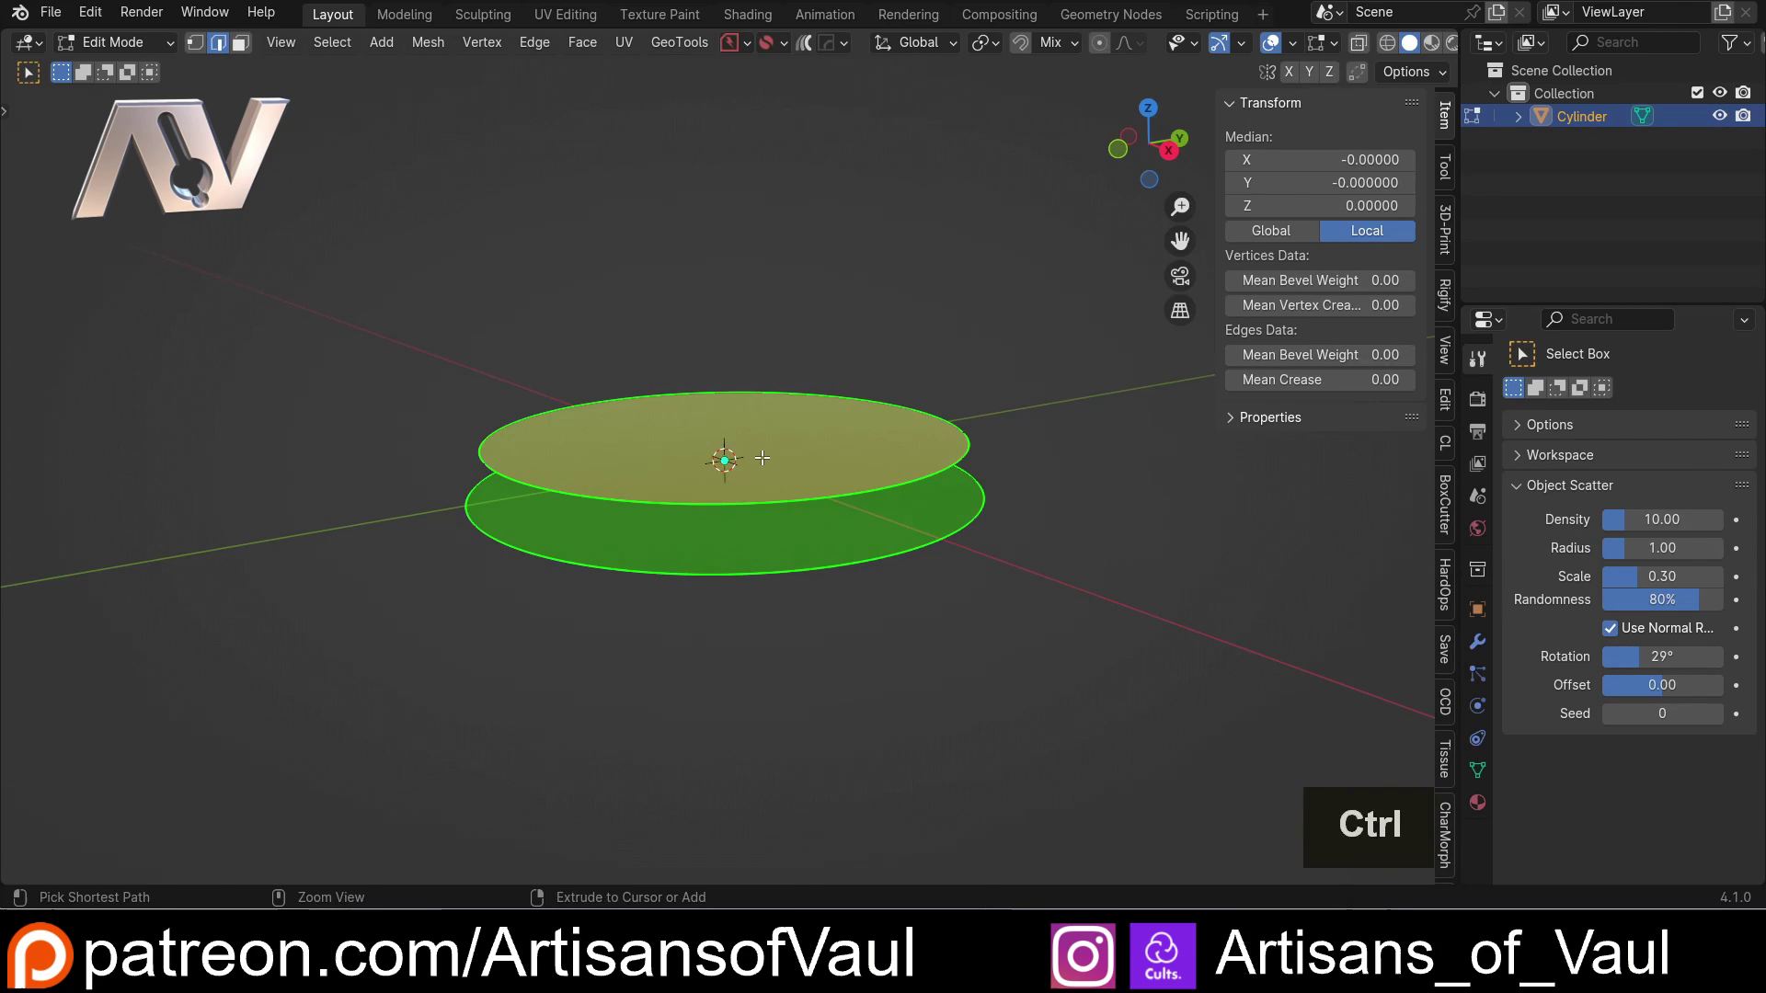
pyautogui.hotkey('ctrl', 'e')
pyautogui.click(718, 316)
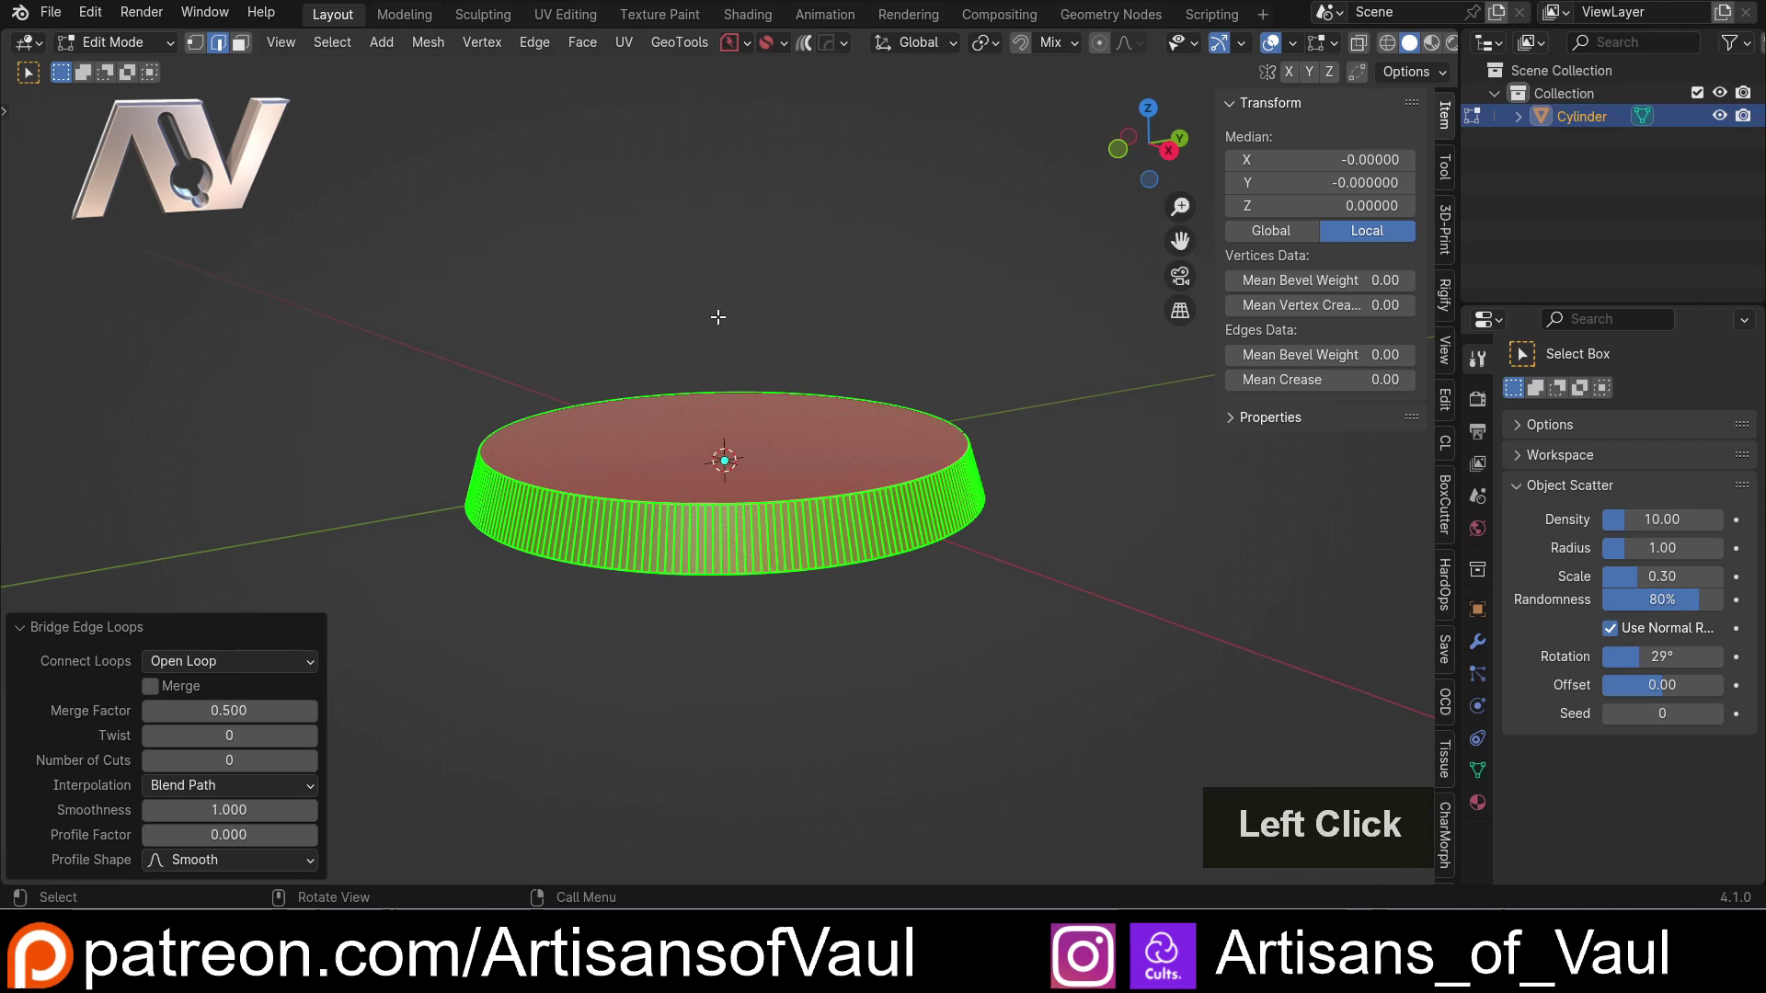
pyautogui.press('Tab')
pyautogui.click(708, 115)
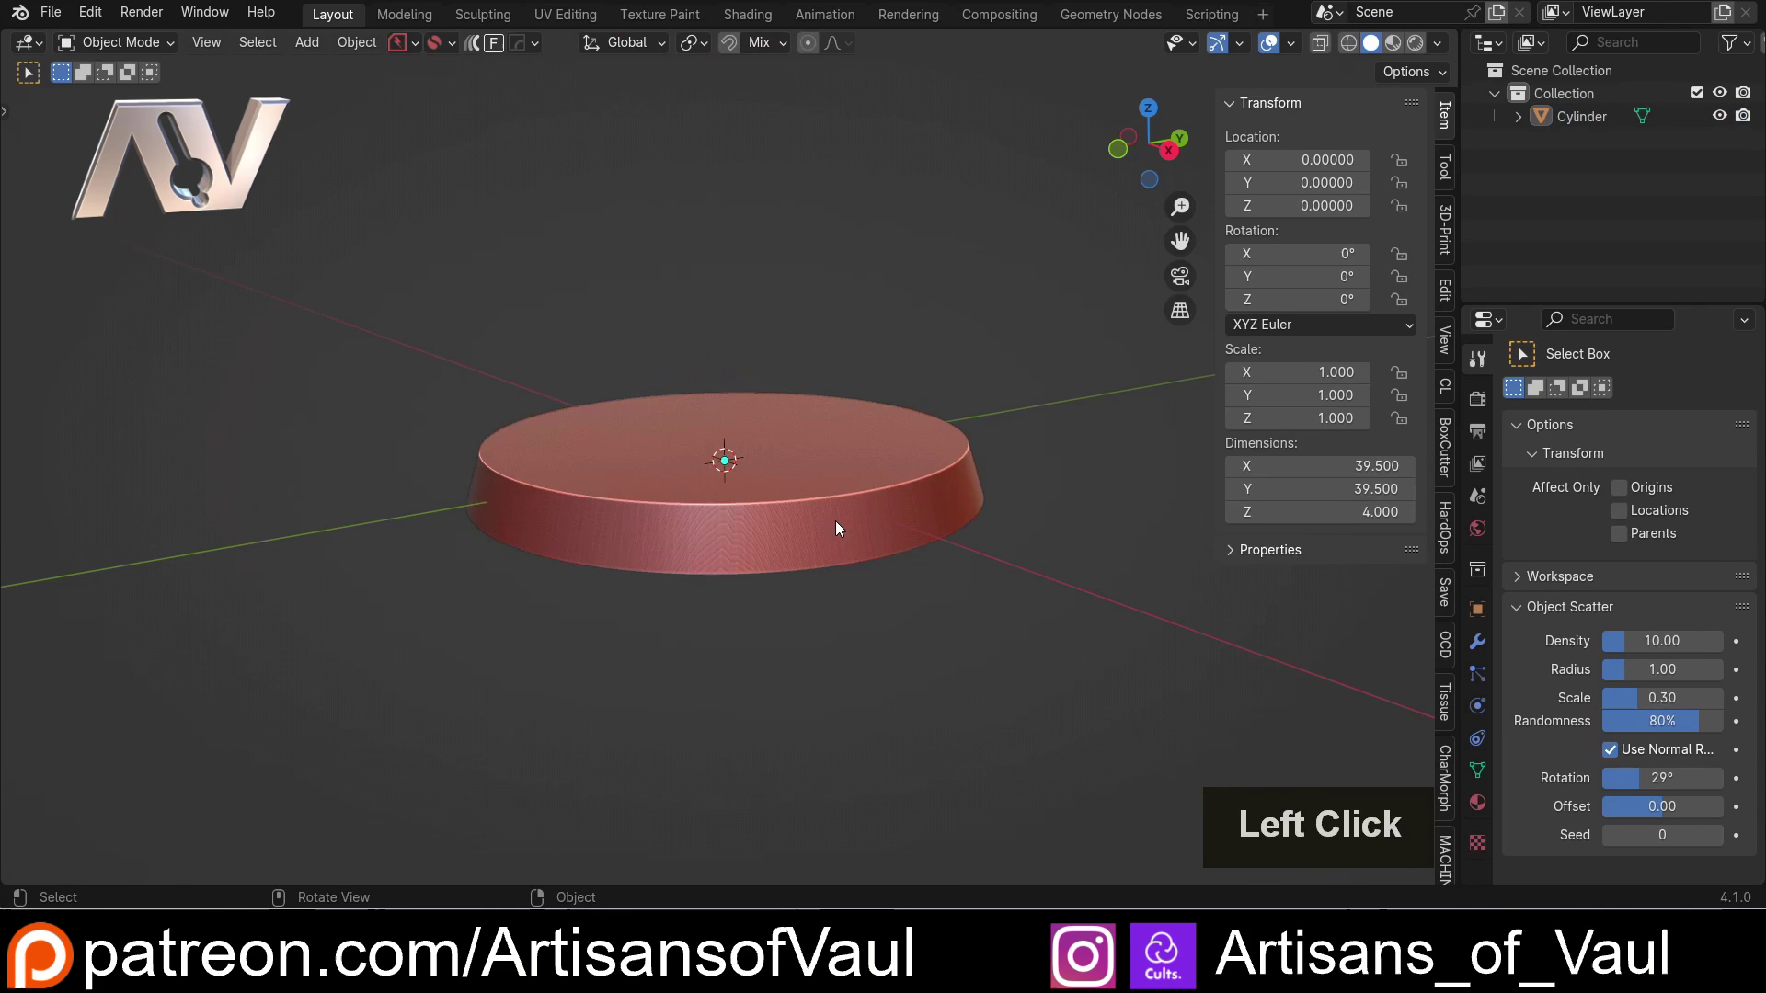
# Inspect the tapered base from several angles, then select and delete it.
pyautogui.moveTo(836, 529)
pyautogui.mouseDown(button='middle')
pyautogui.moveTo(690, 520)
pyautogui.moveTo(816, 540)
pyautogui.mouseUp(button='middle')
pyautogui.scroll(2, 785, 516)
pyautogui.scroll(-2, 686, 587)
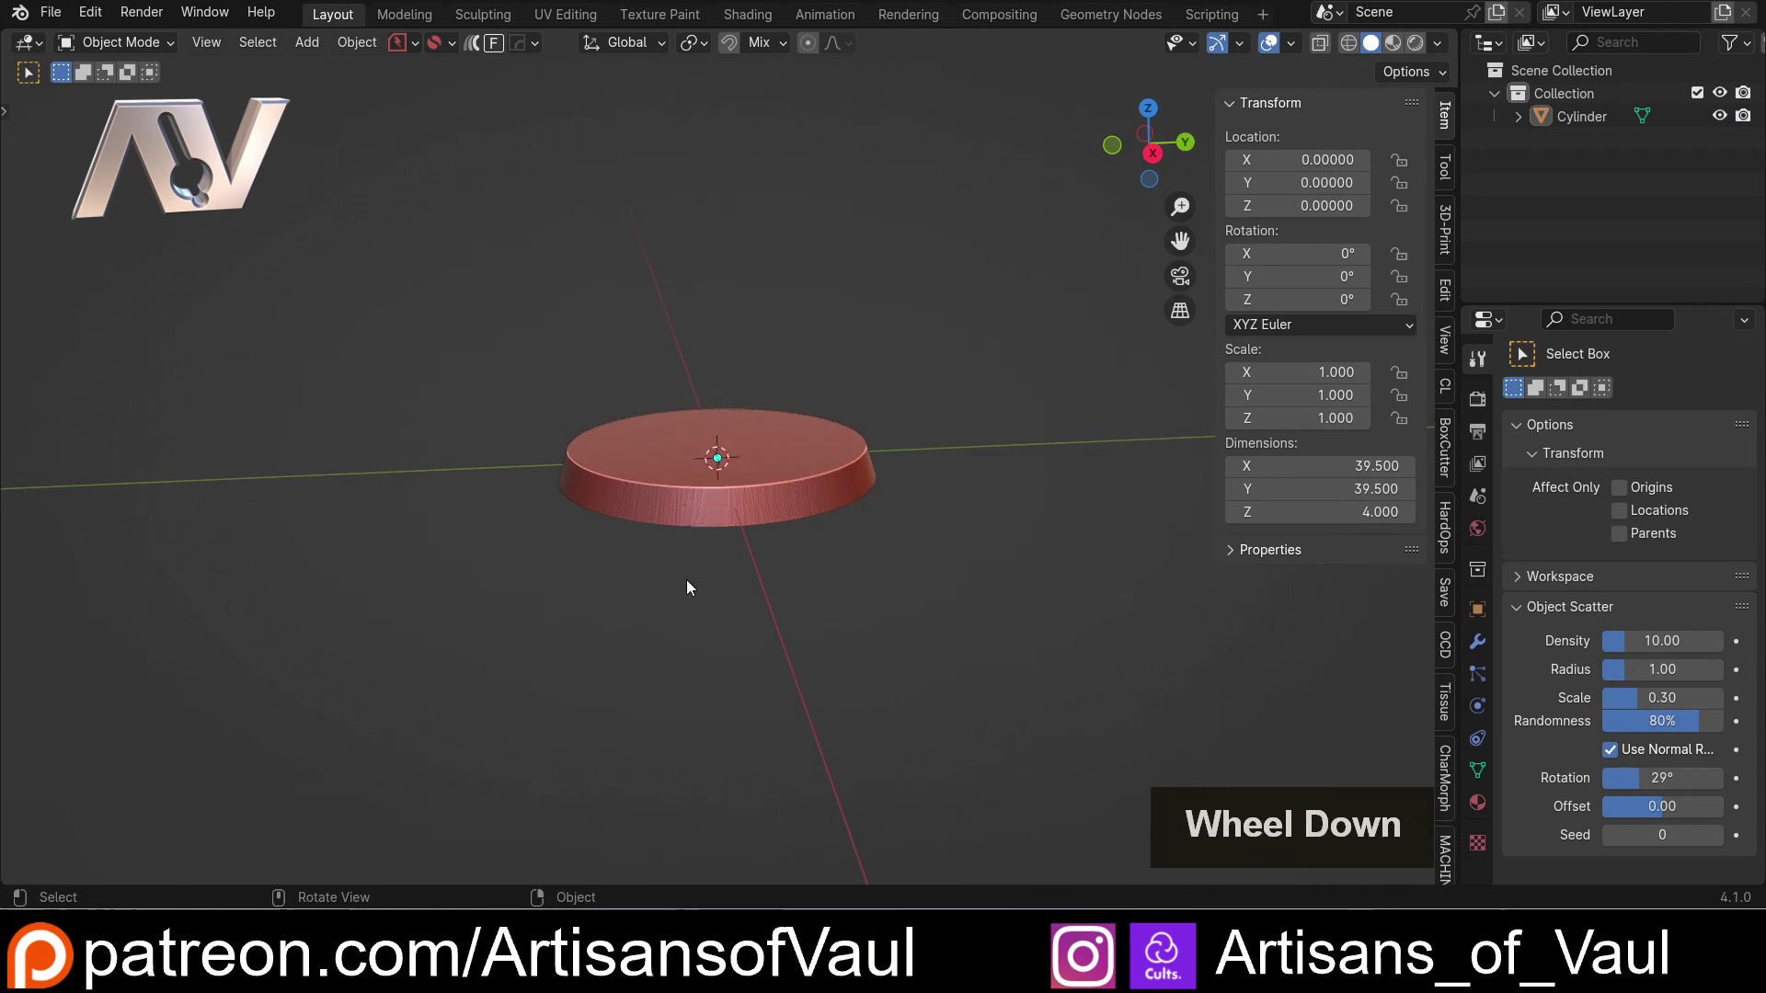
pyautogui.moveTo(686, 581); pyautogui.dragTo(806, 594, button='middle')
pyautogui.scroll(1, 687, 581)
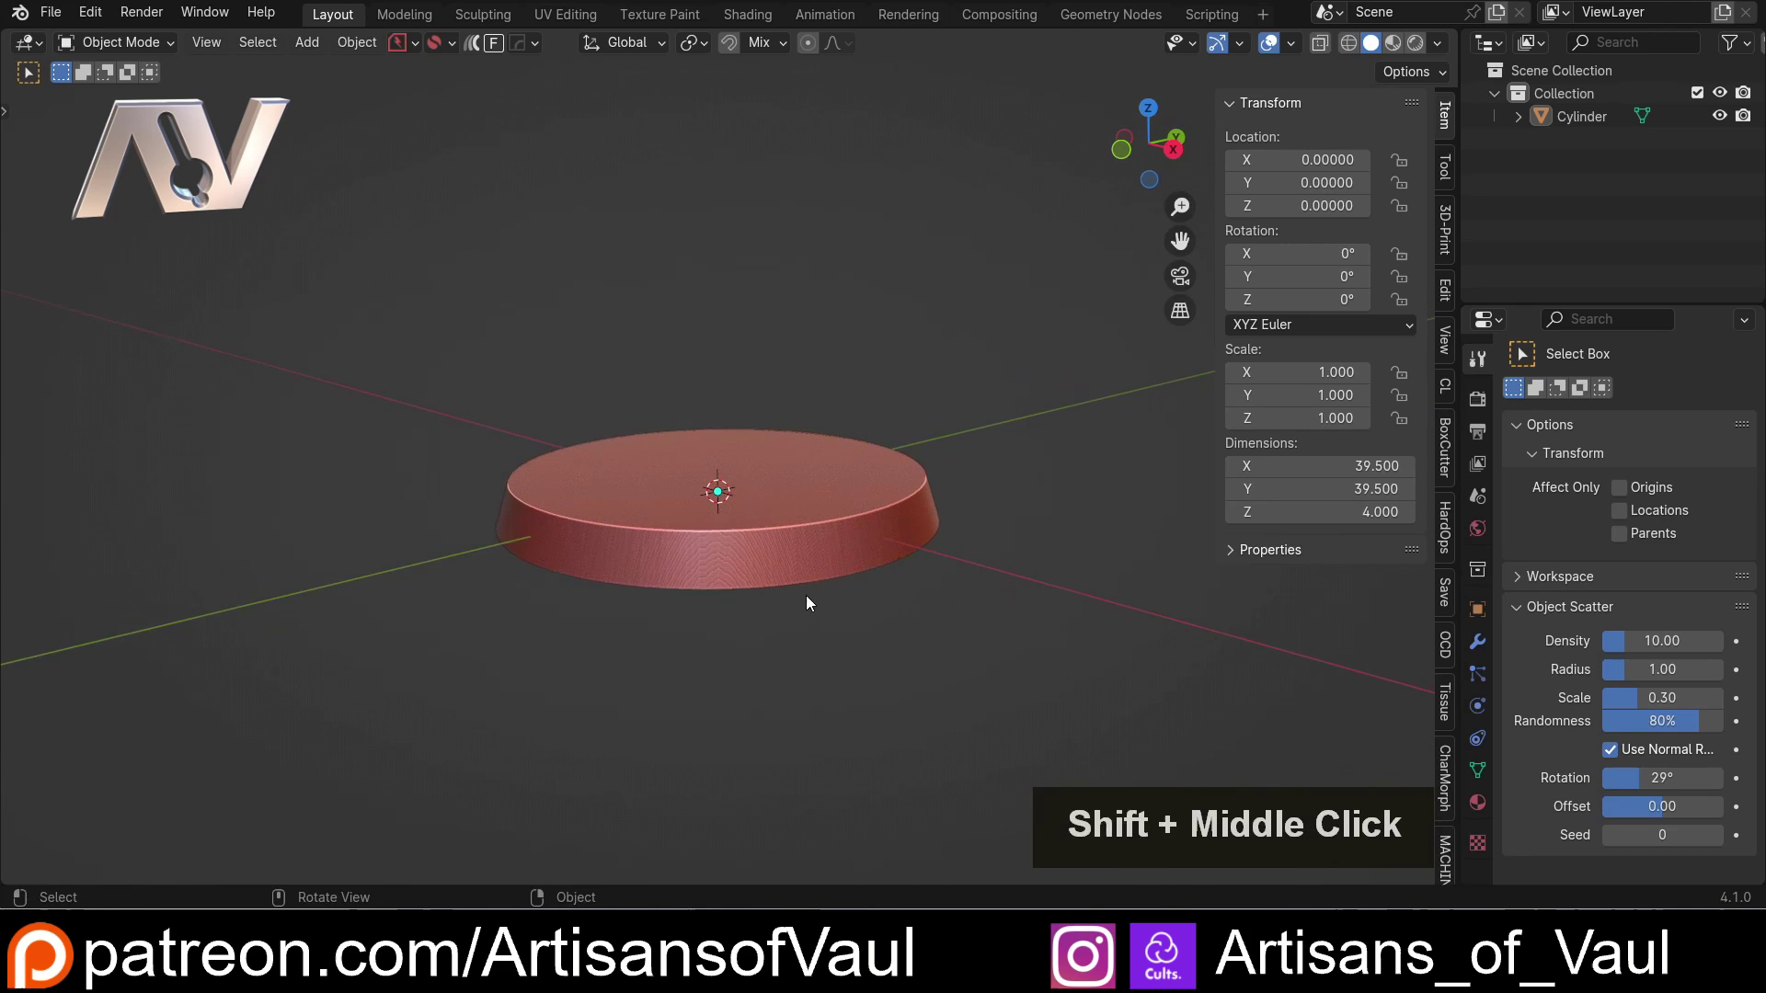
pyautogui.scroll(1, 806, 594)
pyautogui.click(747, 552)
pyautogui.press('Delete')
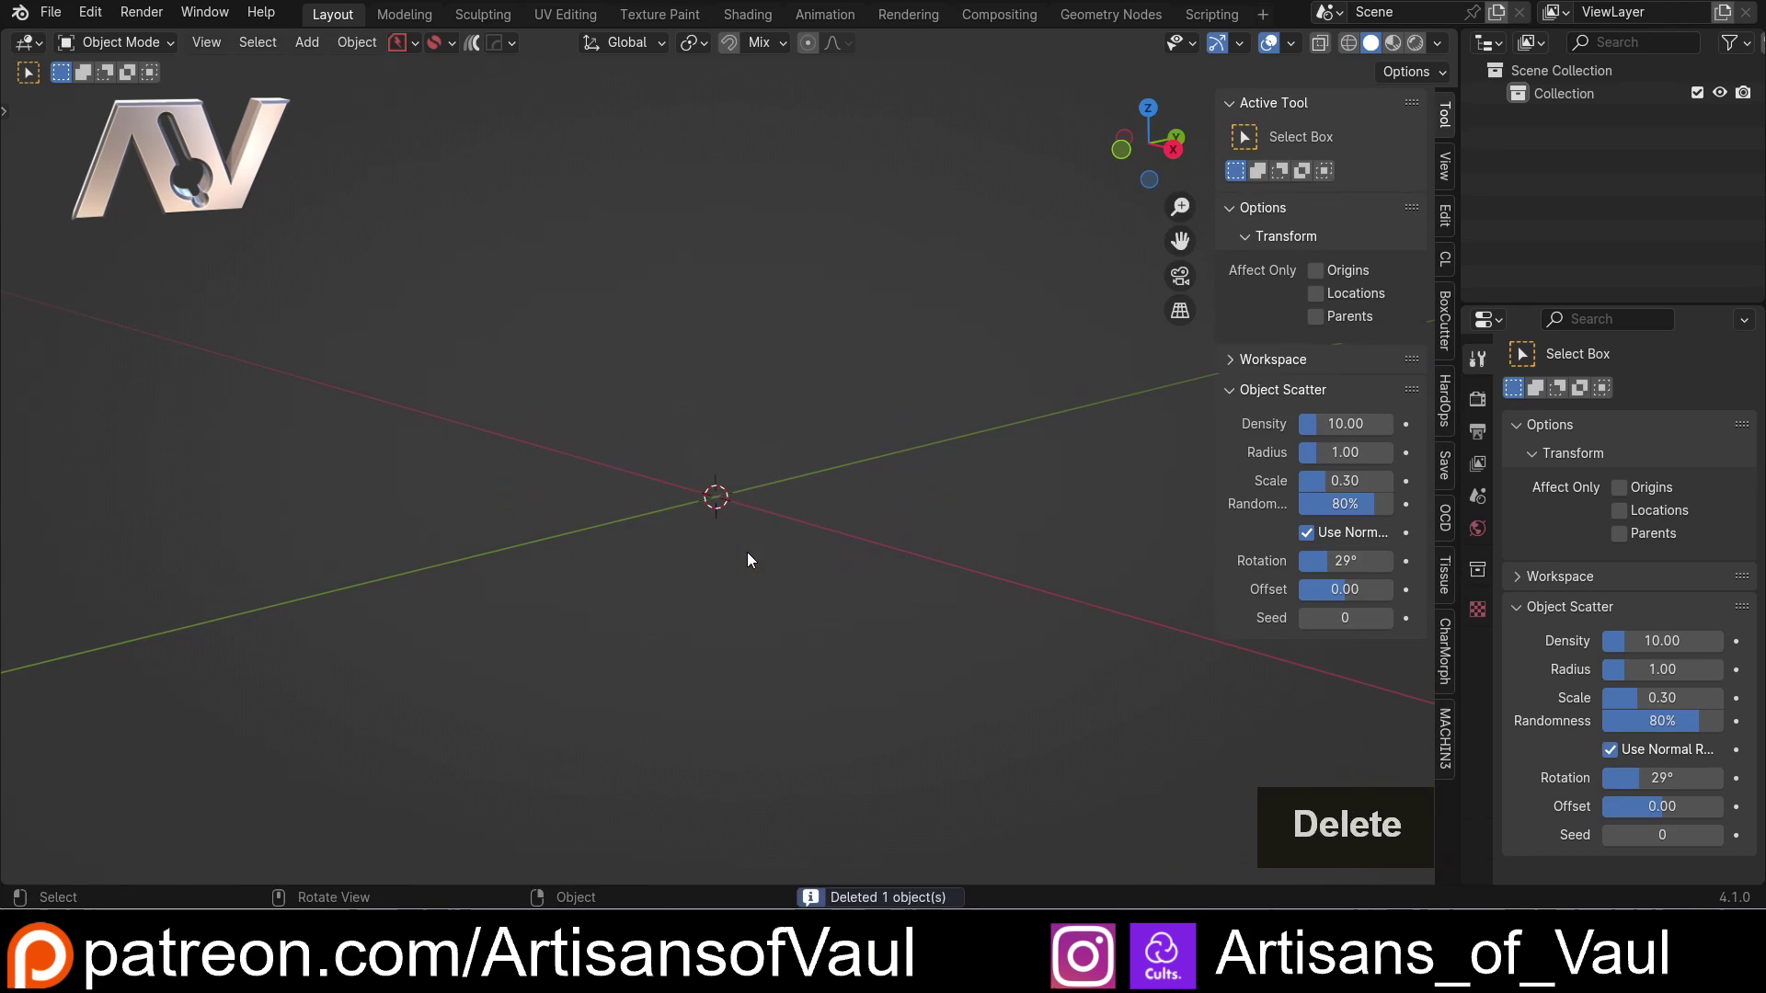
pyautogui.click(780, 374)
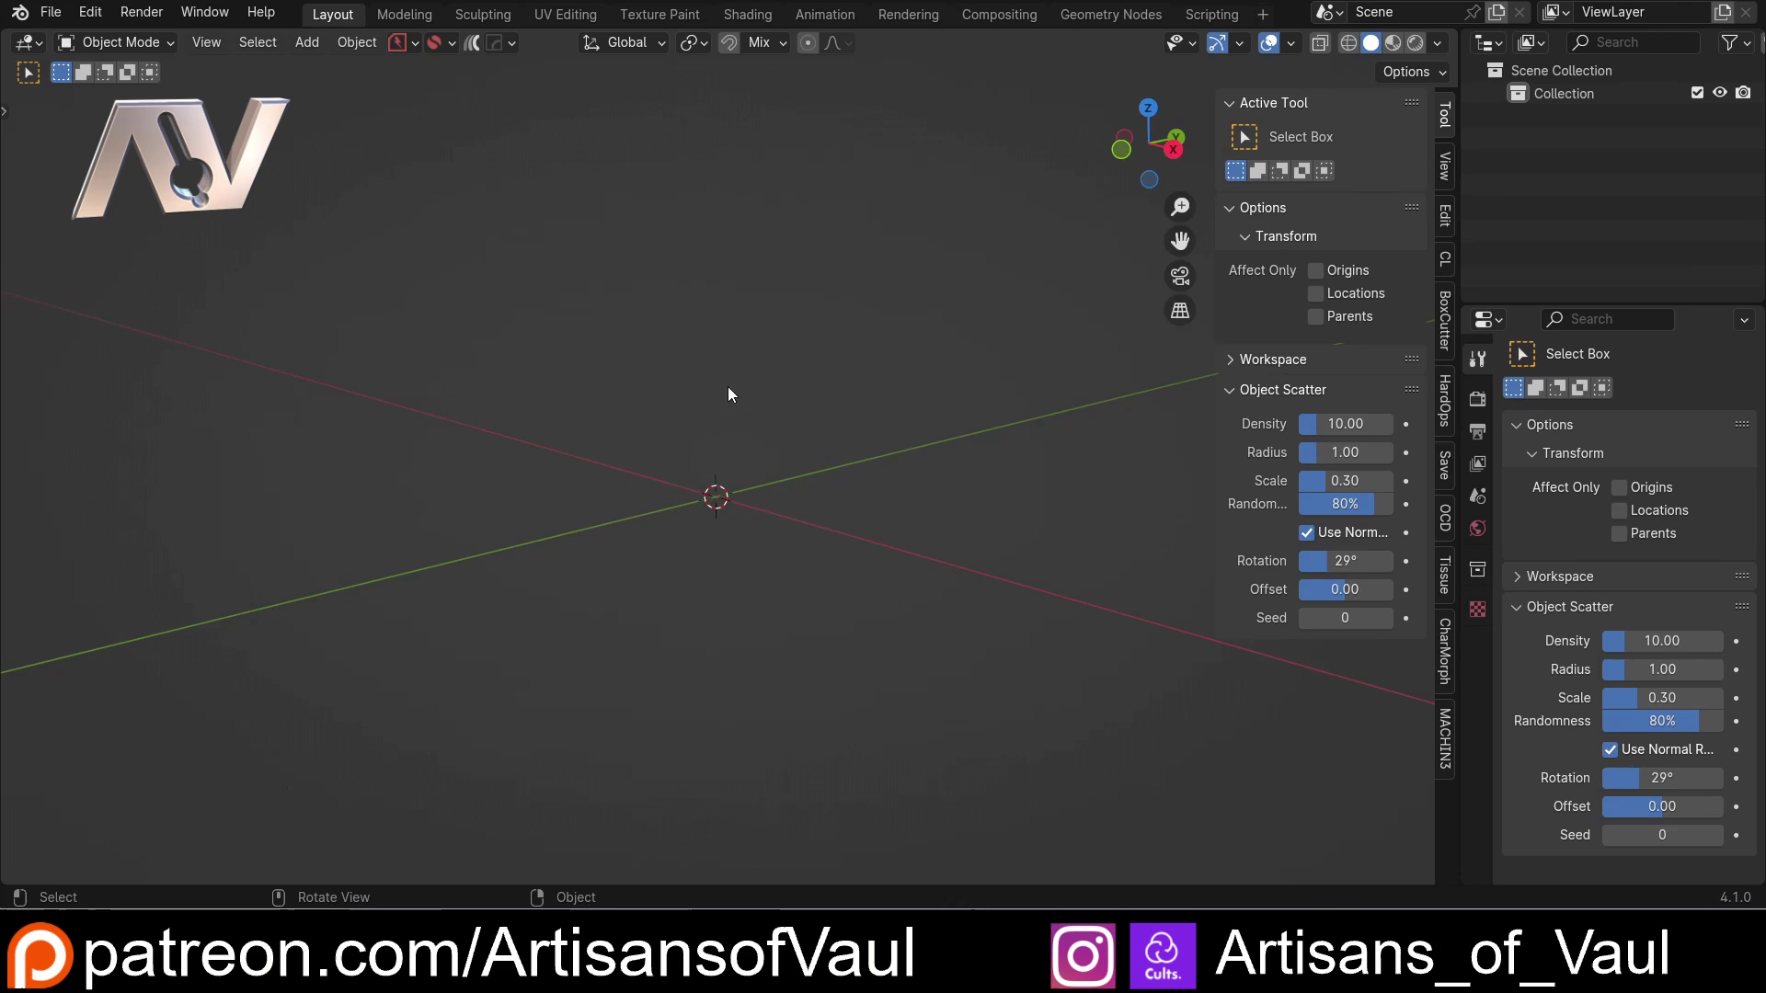
# Add a Circle mesh with 256 vertices and radius 39.5/2 (19.75).
pyautogui.hotkey('shift', 'a')
pyautogui.moveTo(750, 401)
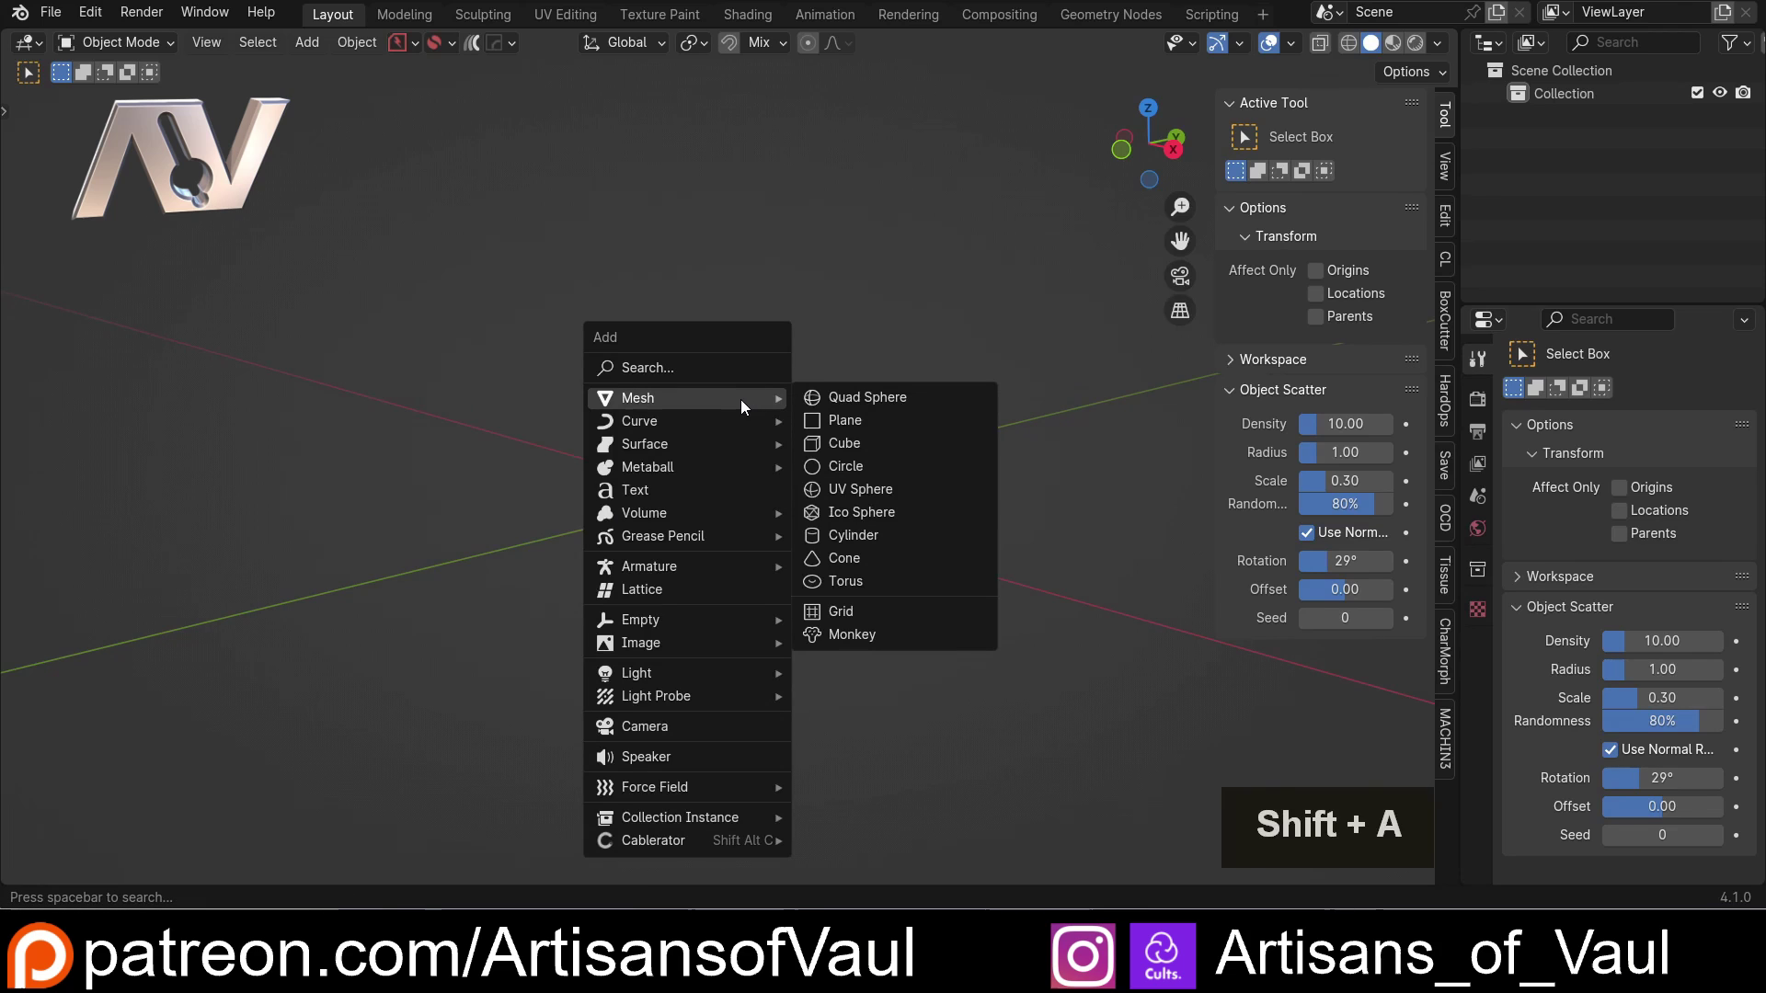
pyautogui.click(857, 467)
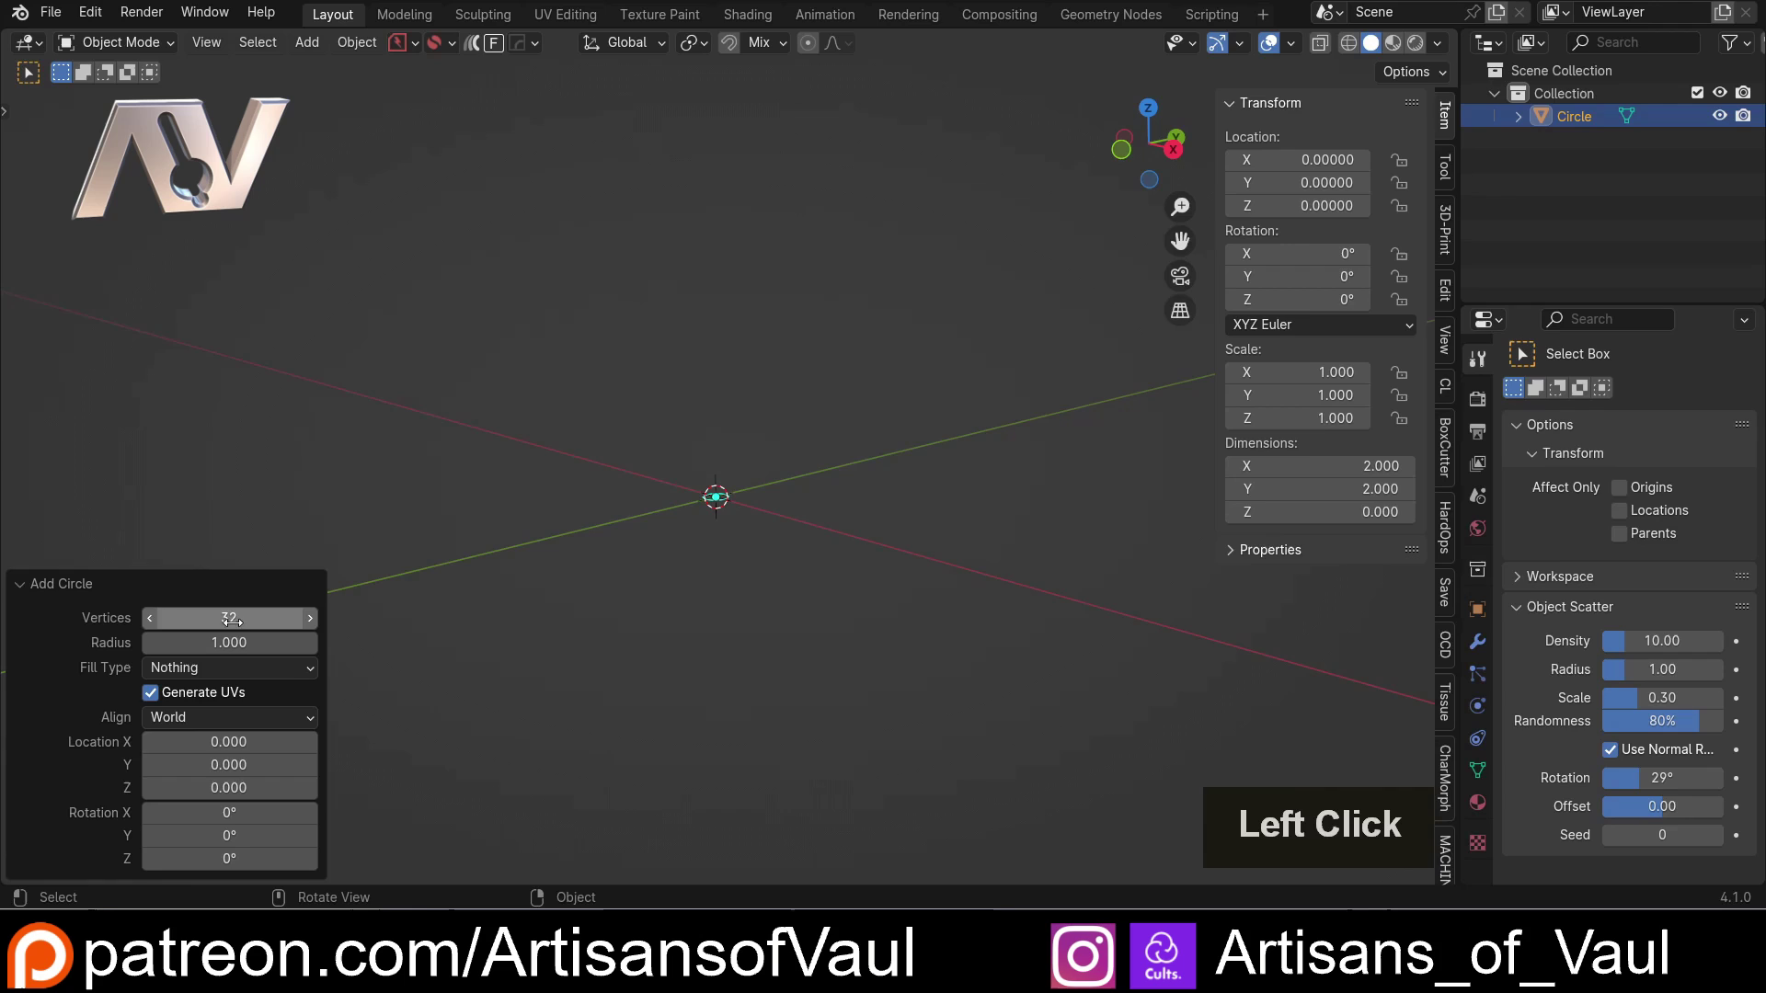
pyautogui.click(201, 618)
pyautogui.write('25')
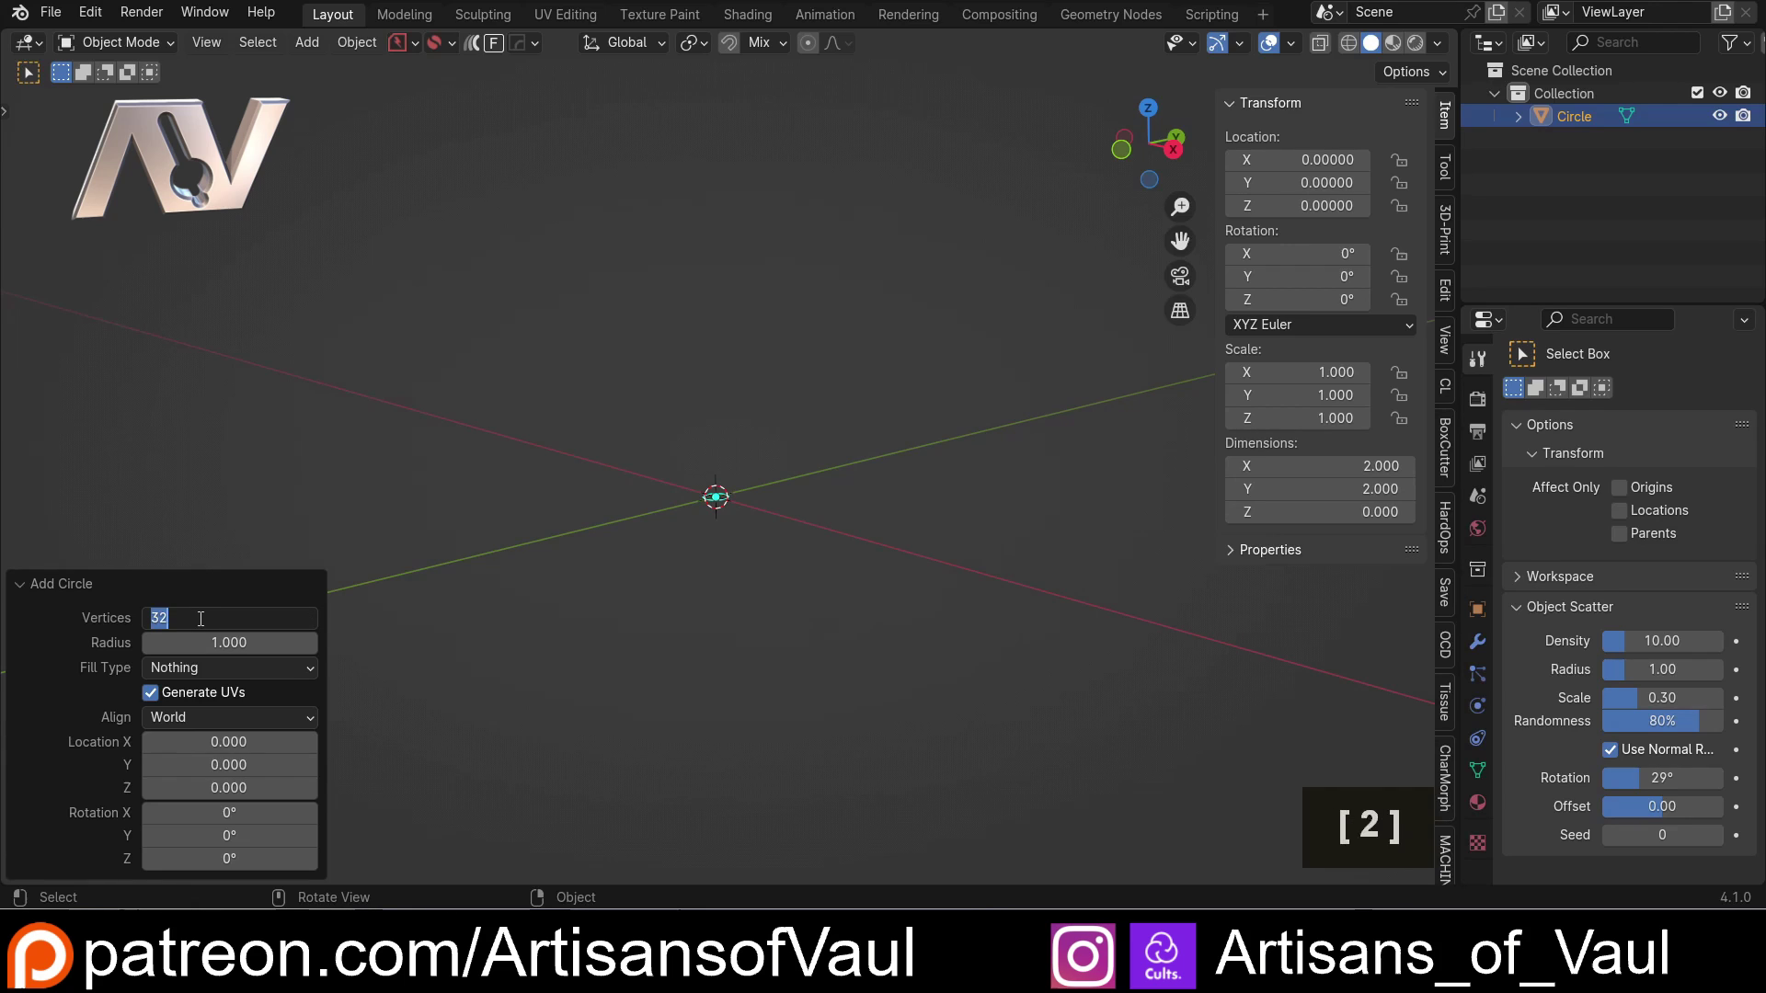
pyautogui.write('6')
pyautogui.press('Return')
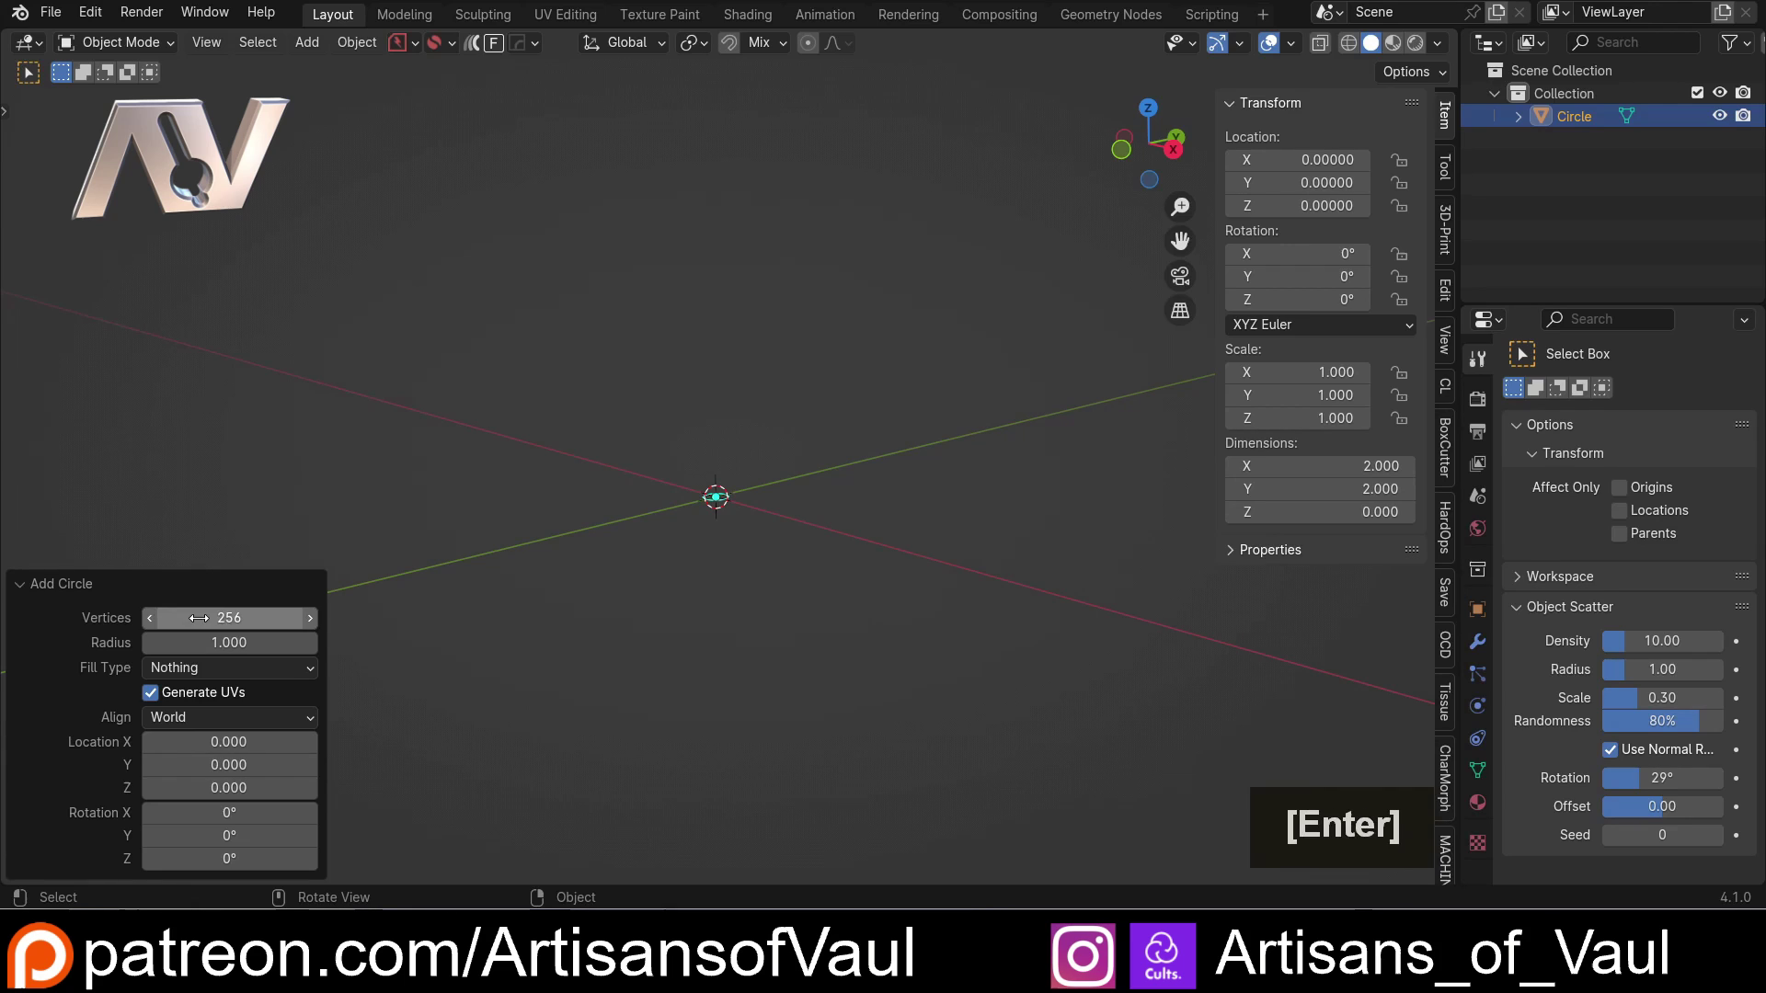
pyautogui.click(253, 641)
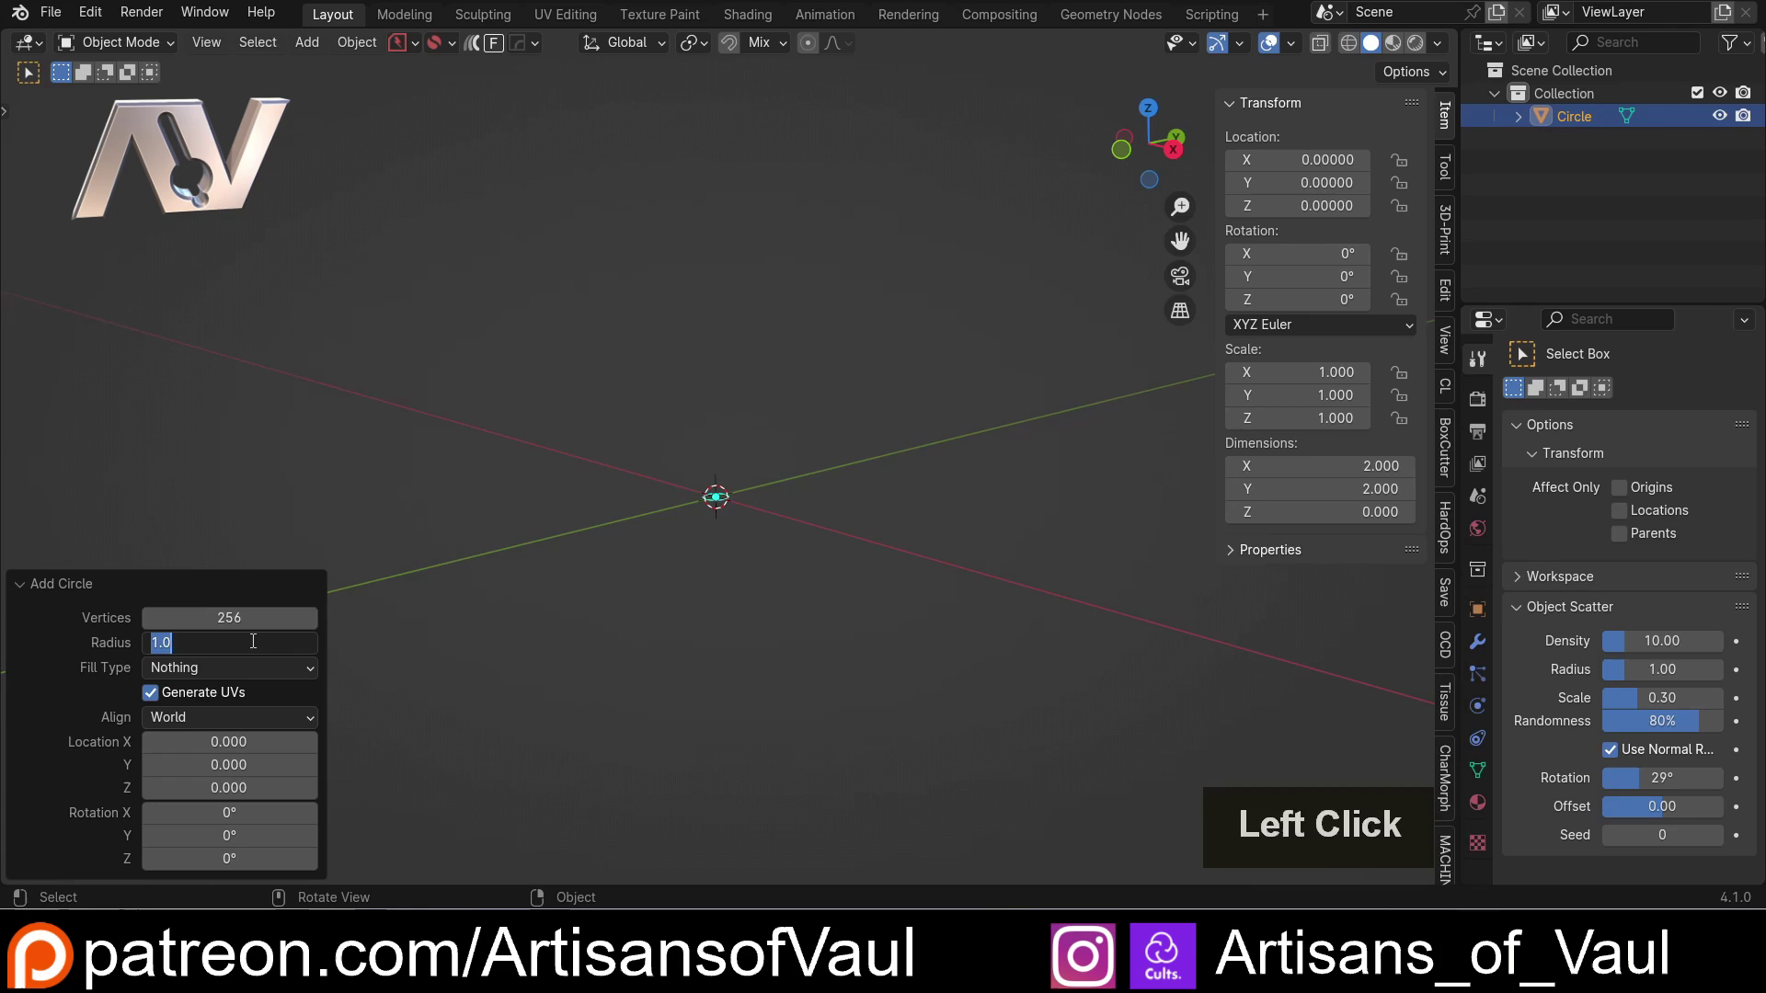
pyautogui.write('39.5/2')
pyautogui.press('Return')
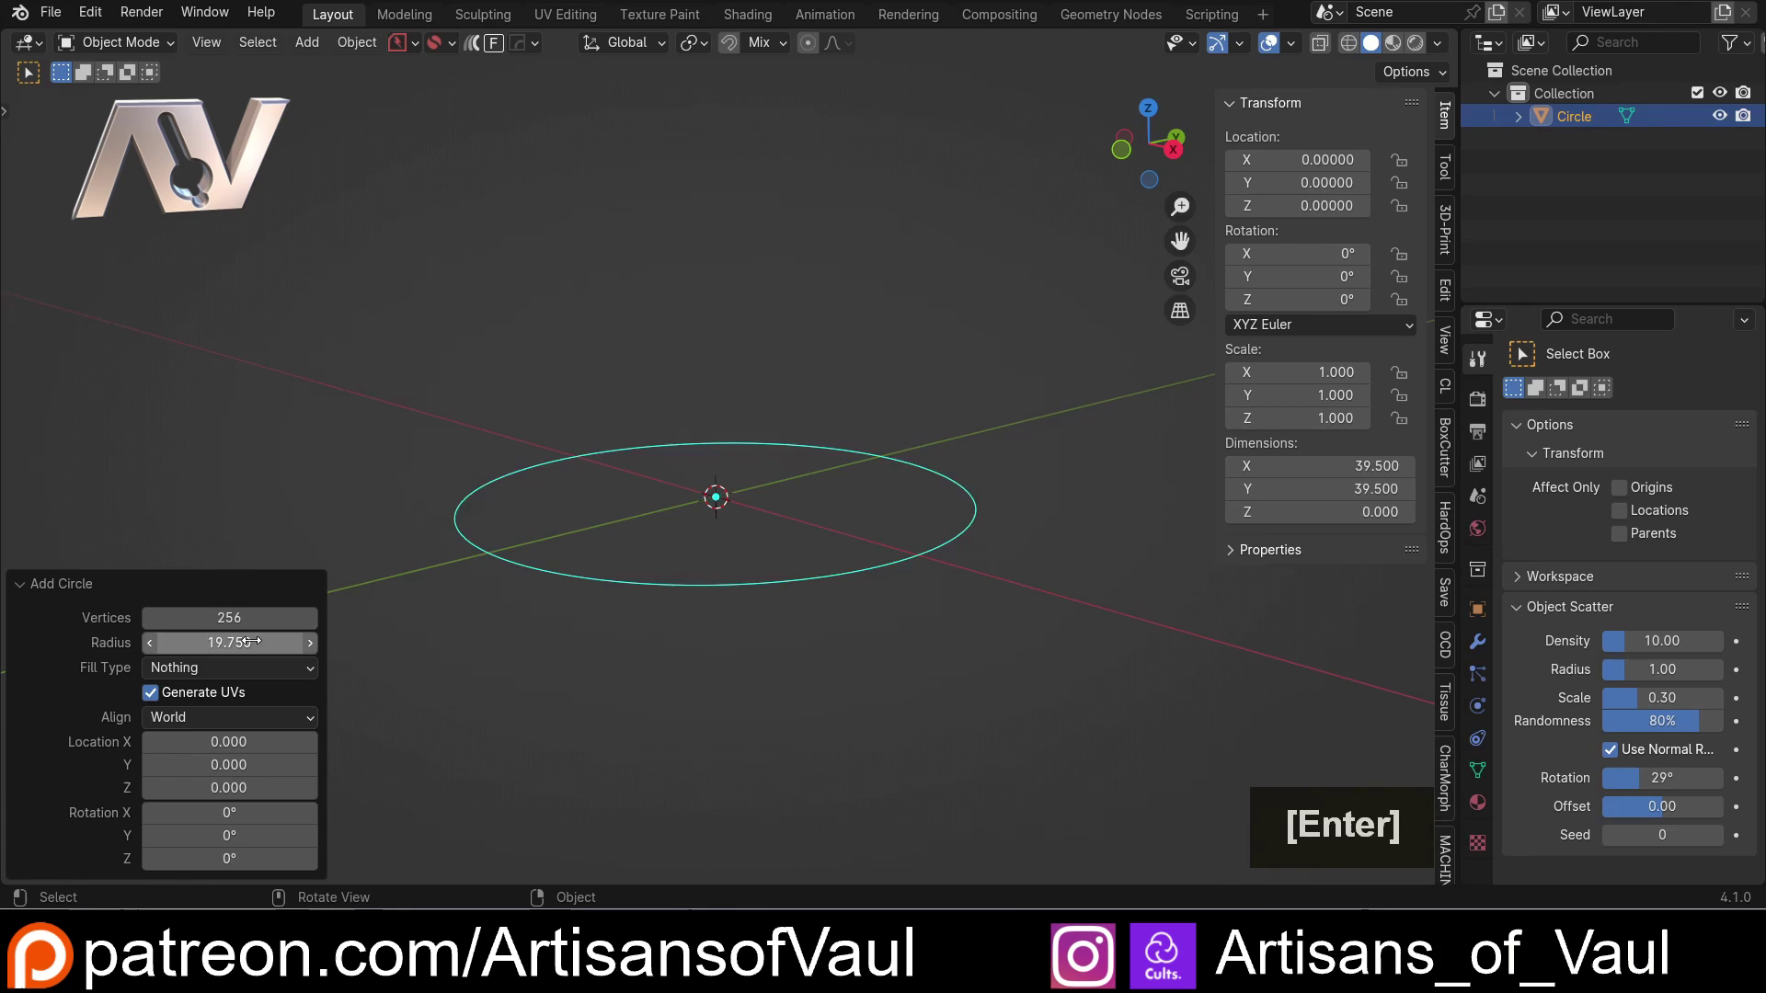
# Fill the circle's vertices with a single face.
pyautogui.press('Tab')
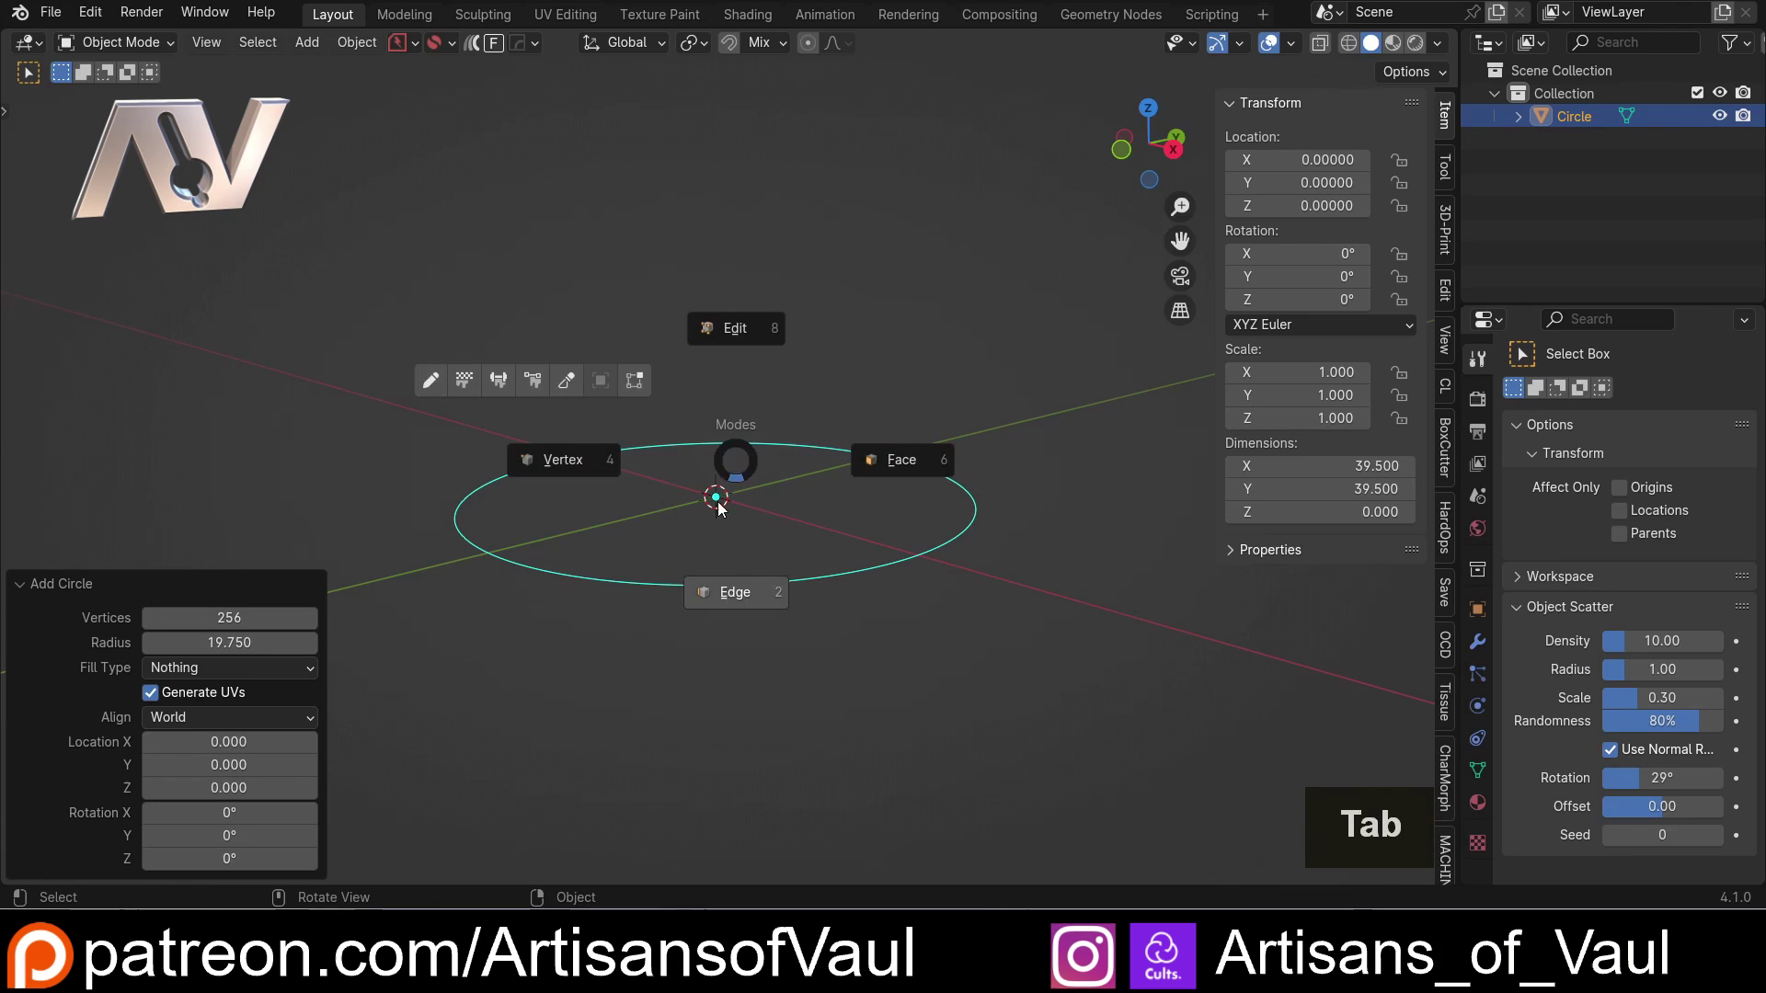
pyautogui.click(571, 466)
pyautogui.press('a')
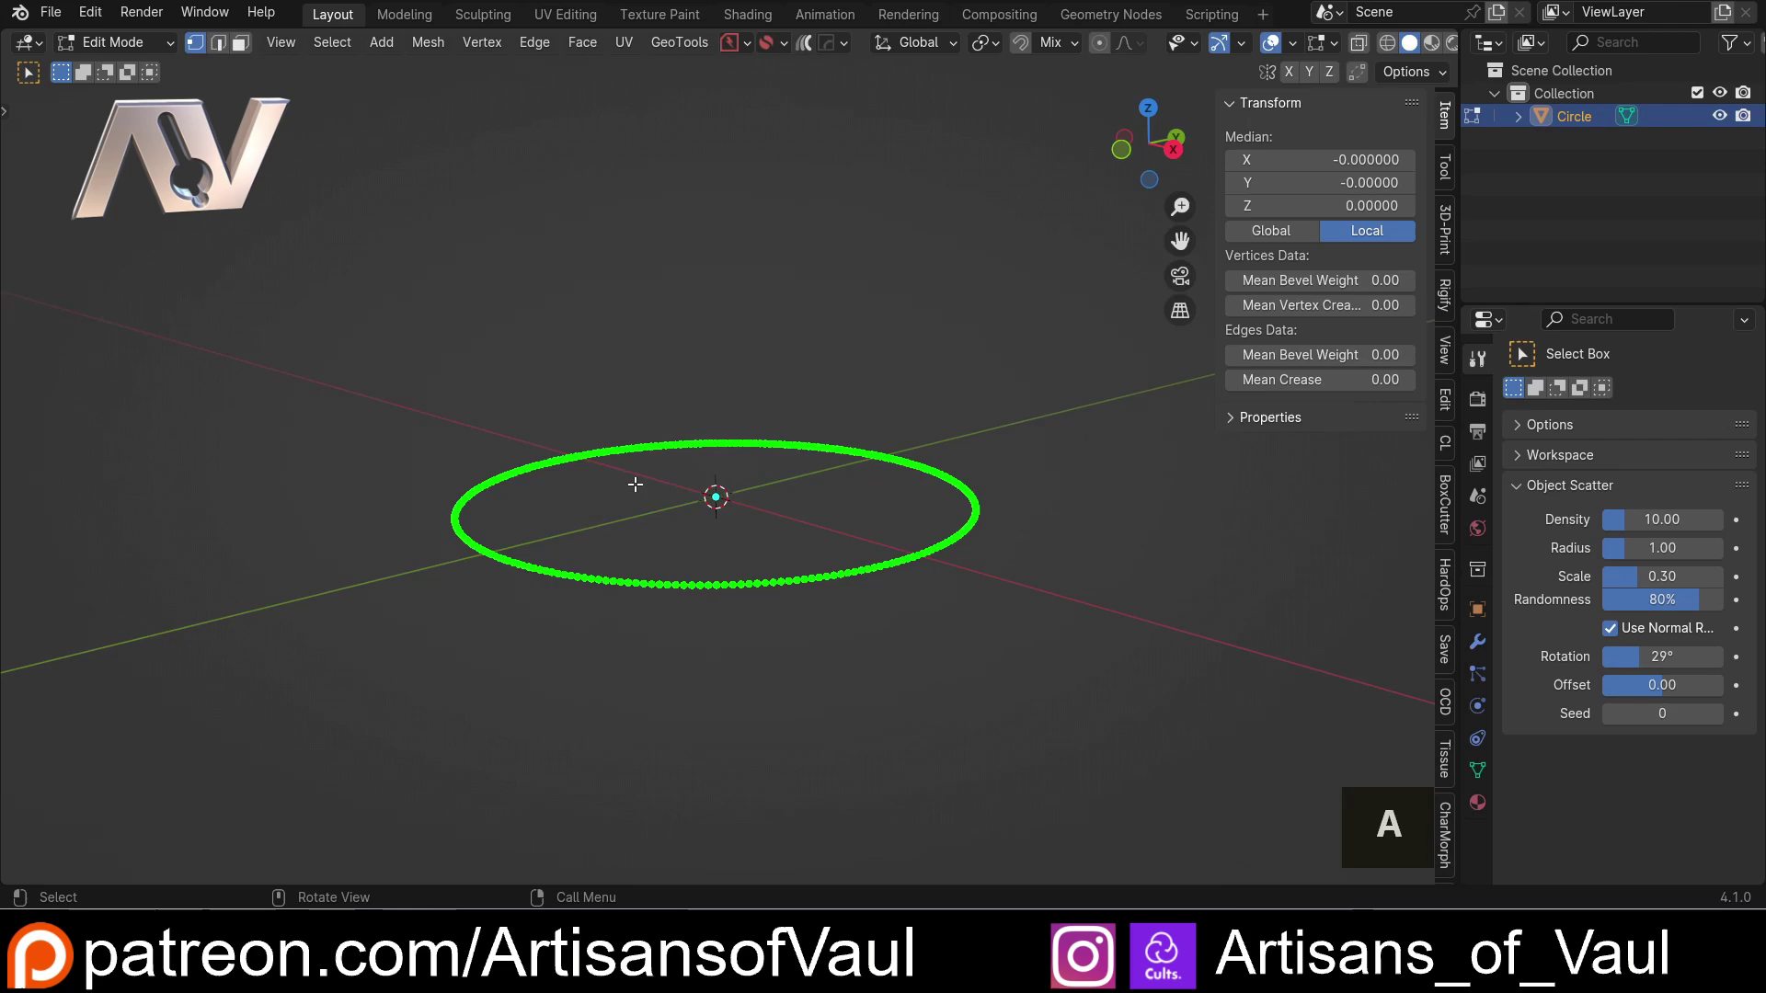
pyautogui.press('f')
pyautogui.press('Tab')
pyautogui.click(636, 334)
# Duplicate the disk 4 units up in Z and resize the copy to 37 across.
pyautogui.hotkey('shift', 'd')
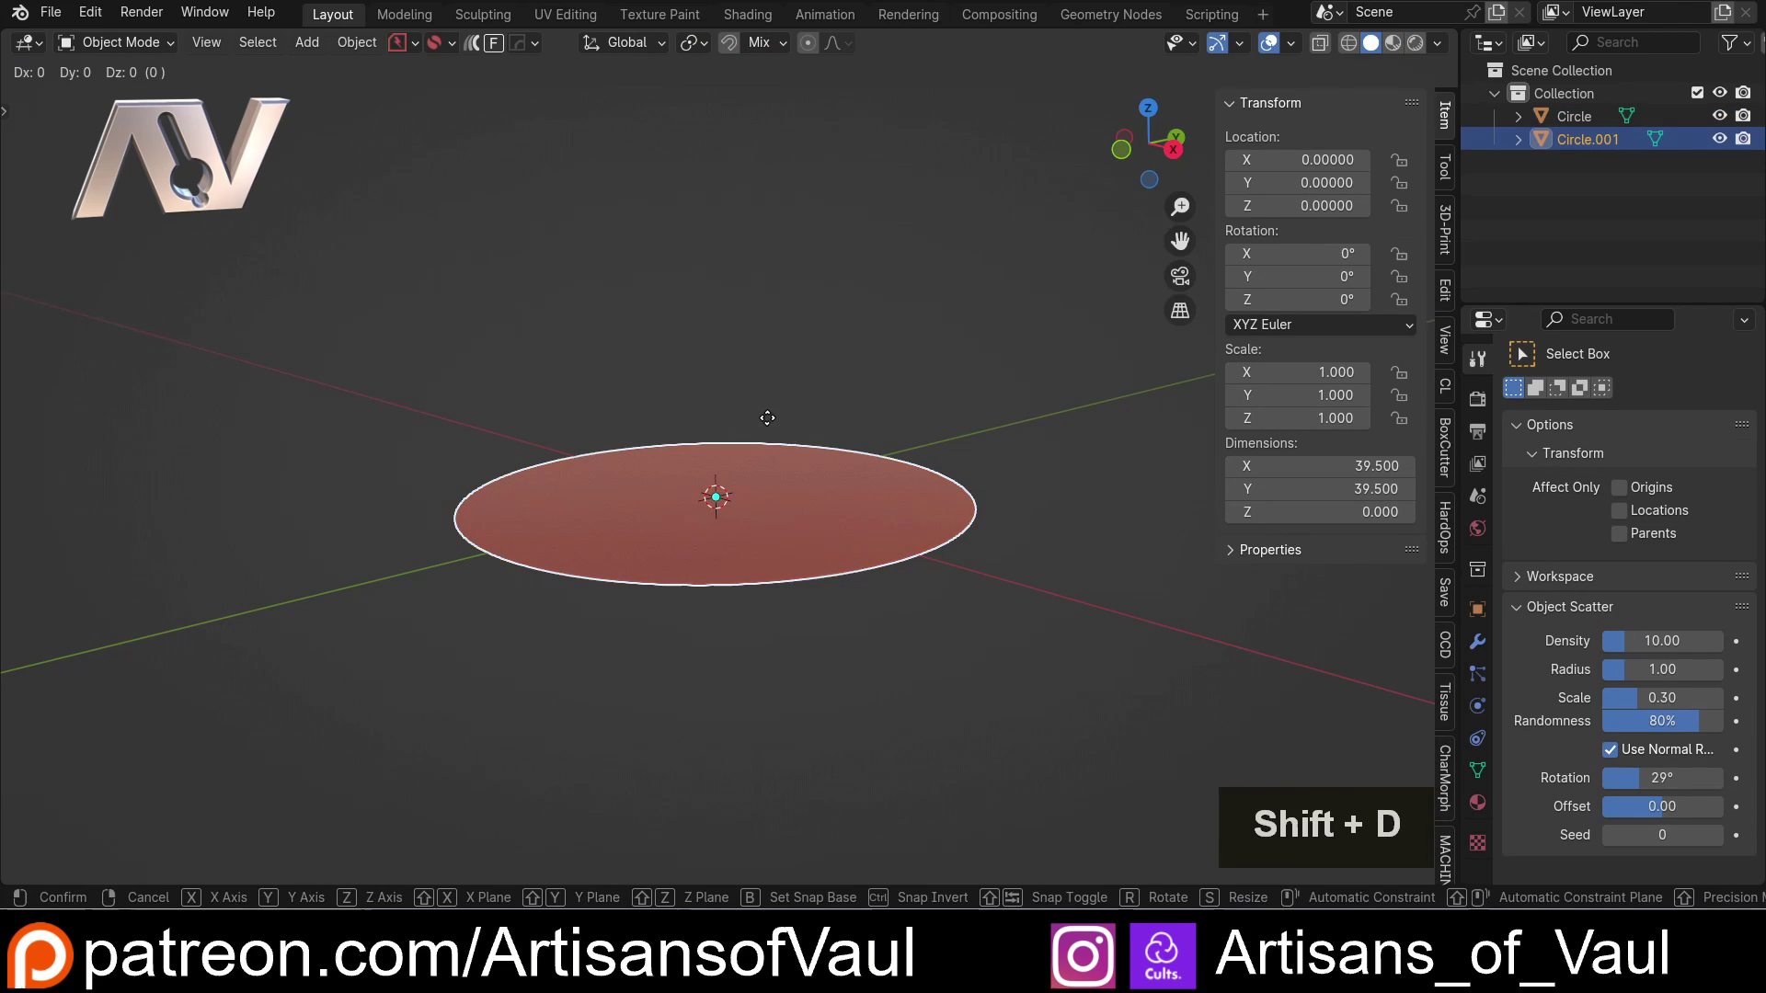
pyautogui.press('z')
pyautogui.press('4')
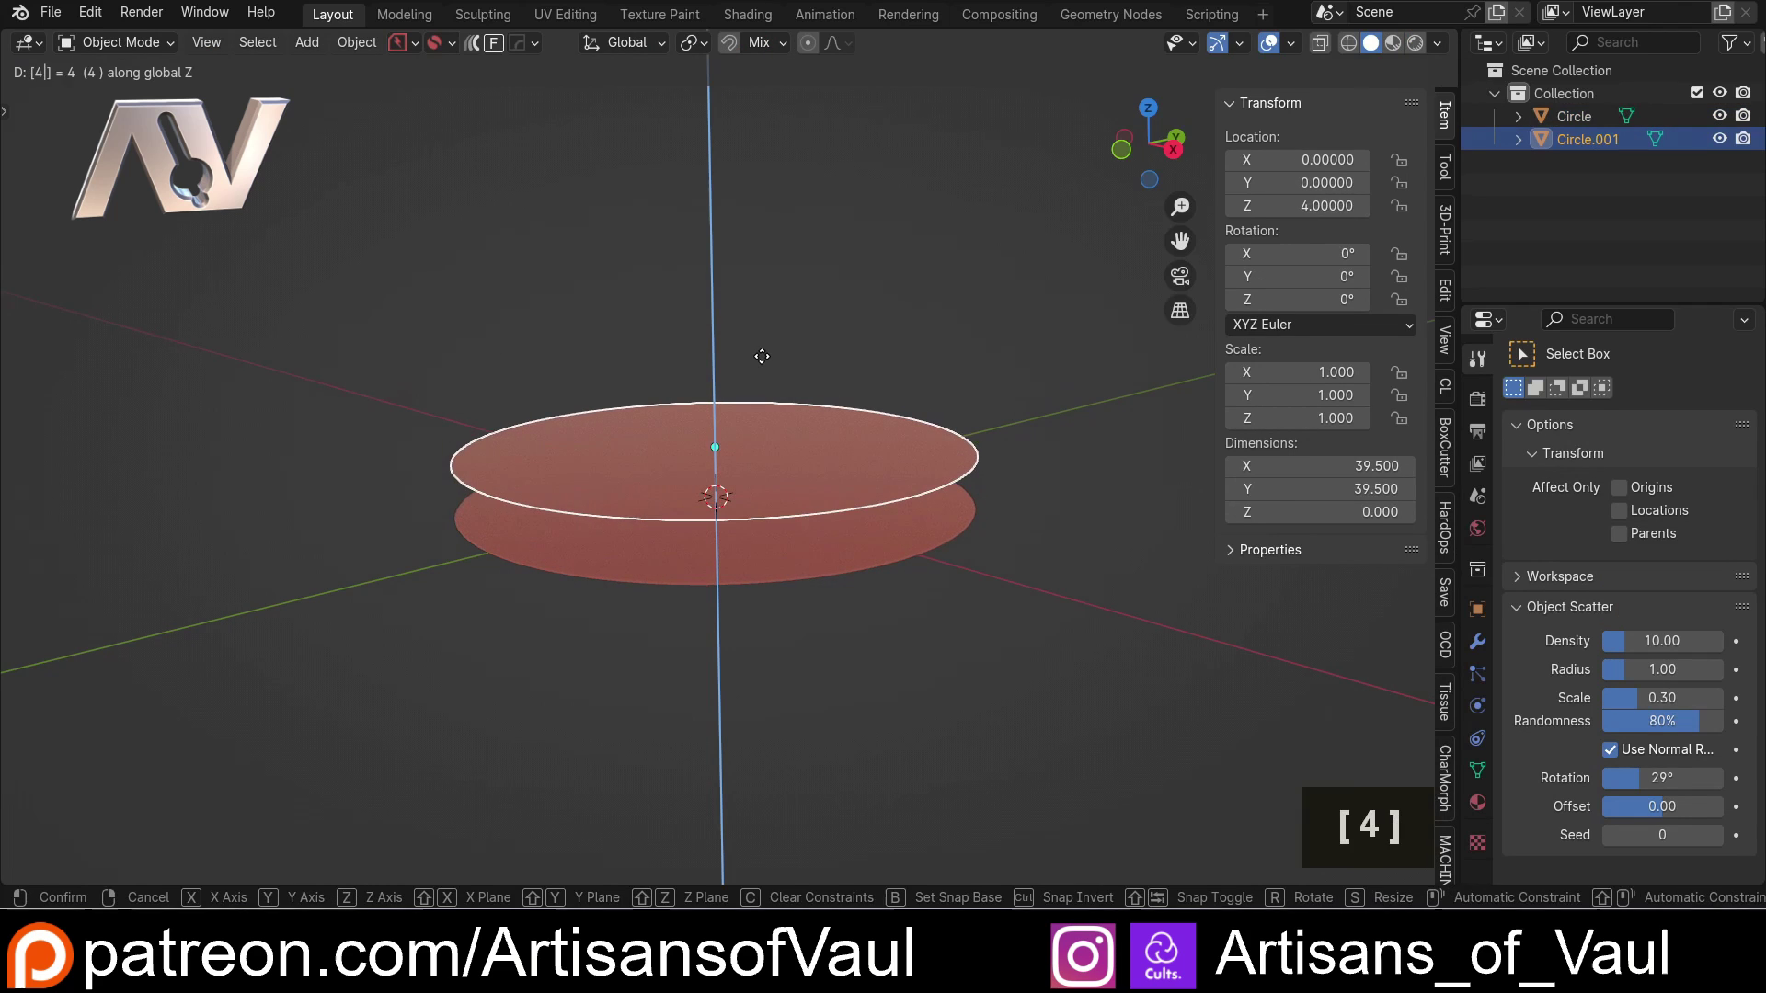
pyautogui.press('Return')
pyautogui.click(785, 421)
pyautogui.doubleClick(786, 421)
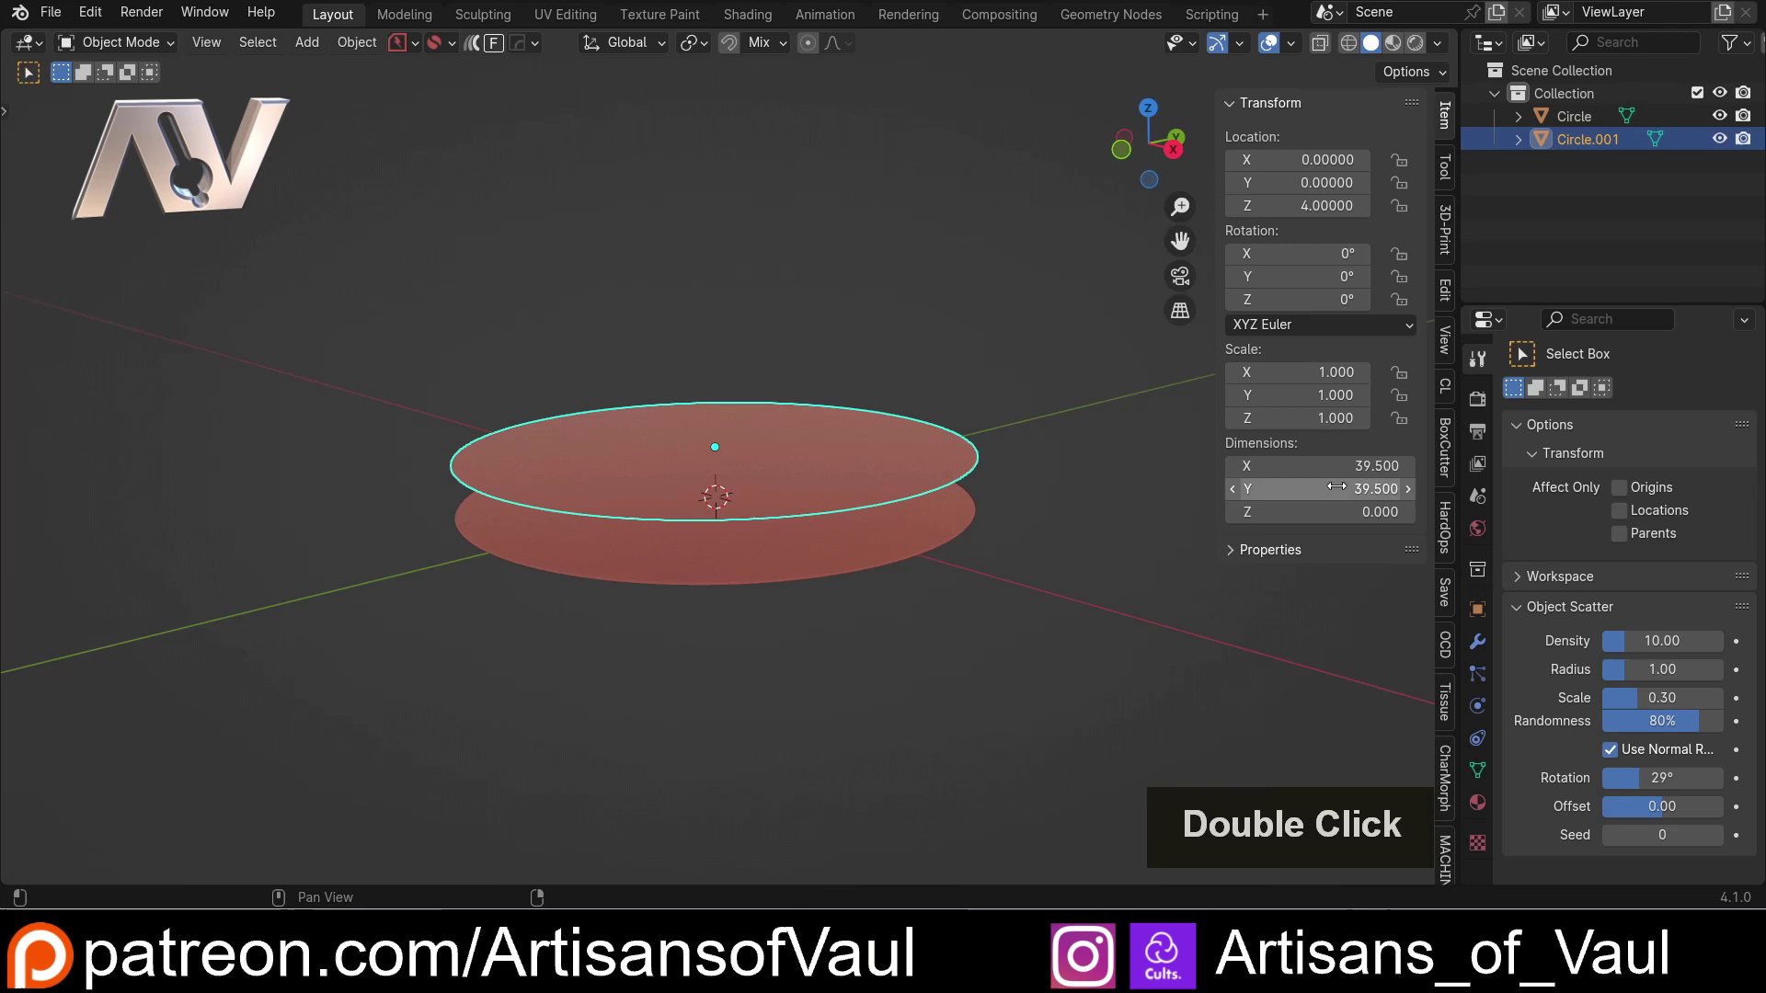
pyautogui.moveTo(1337, 486); pyautogui.dragTo(1345, 470)
pyautogui.write('37')
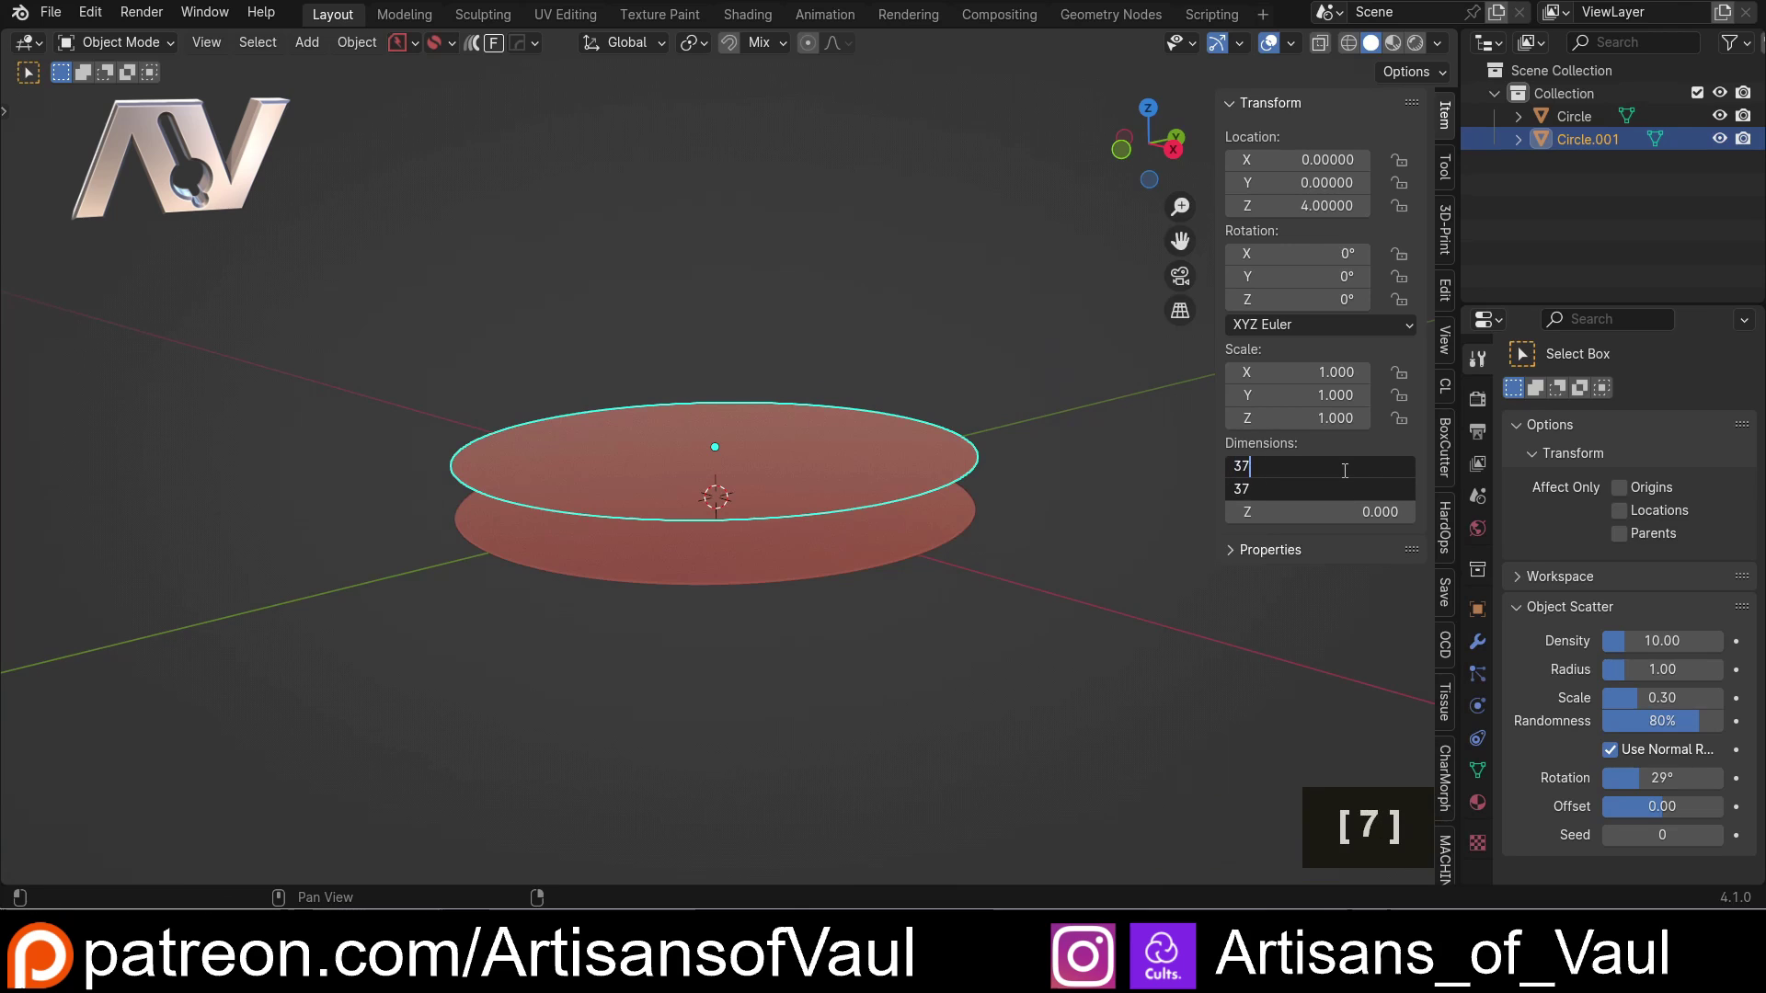
pyautogui.press('Return')
# Join both disks and bridge their edge loops into a tapered side wall.
pyautogui.keyDown('shift'); pyautogui.click(743, 556); pyautogui.keyUp('shift')
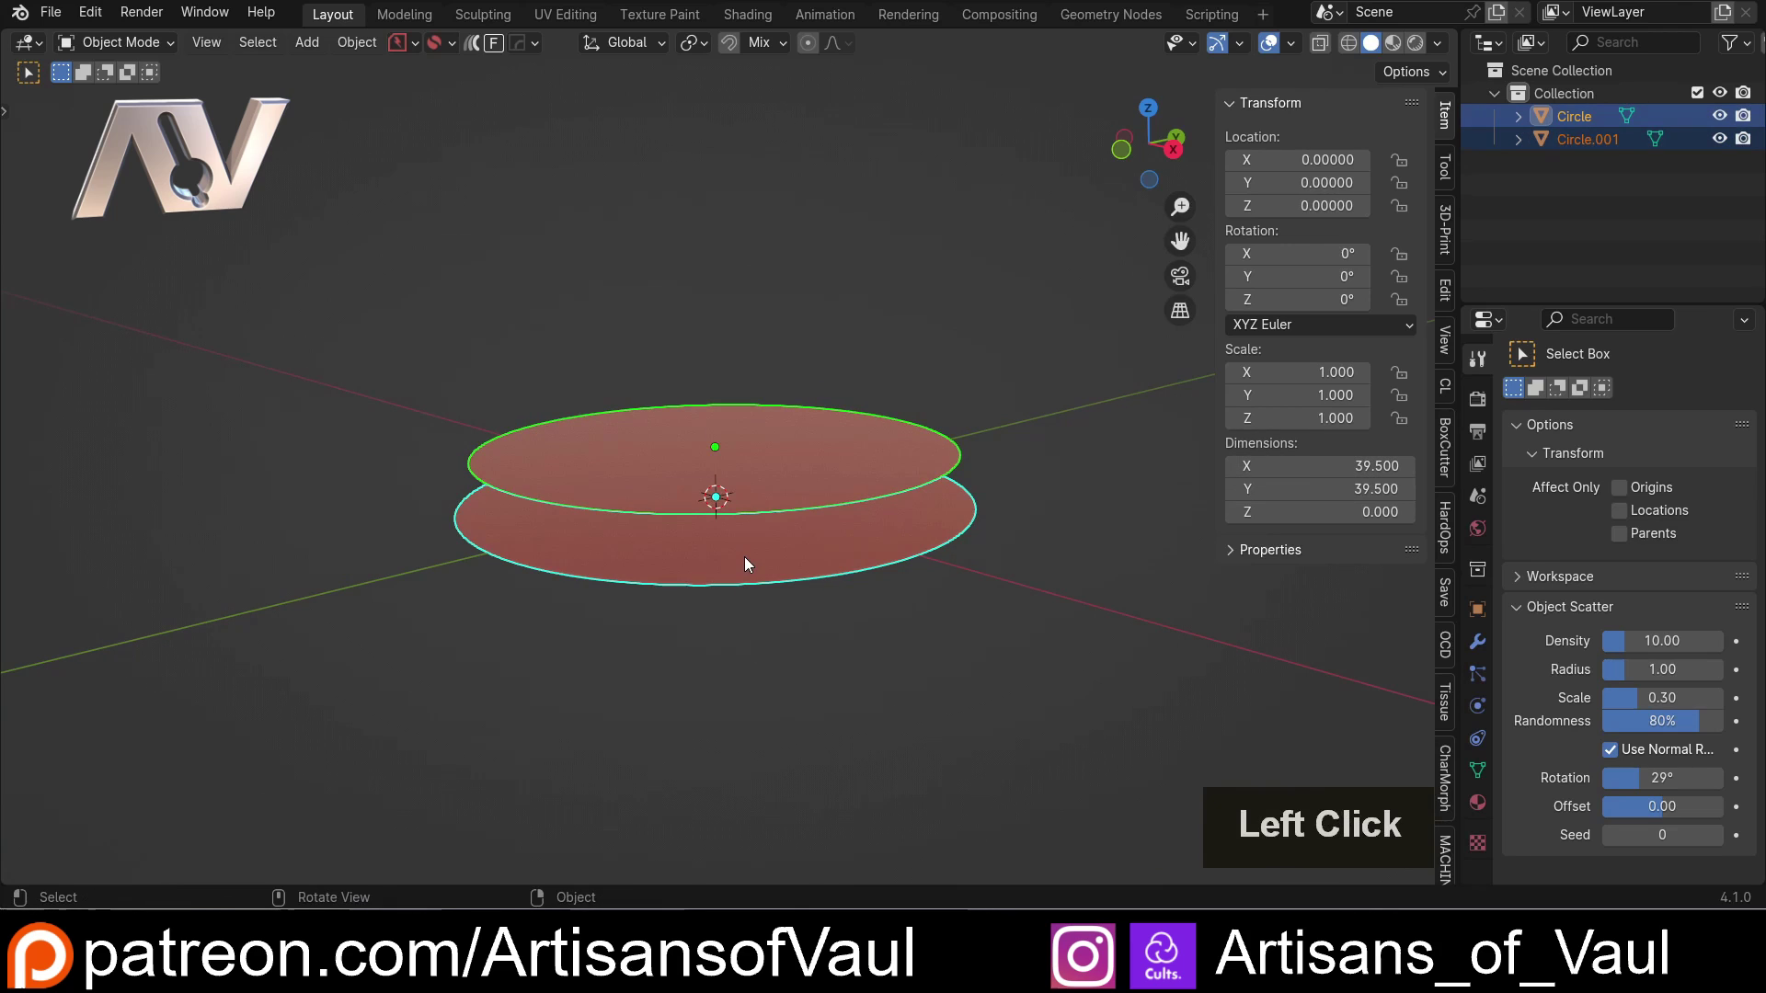
pyautogui.hotkey('ctrl', 'j')
pyautogui.press('Tab')
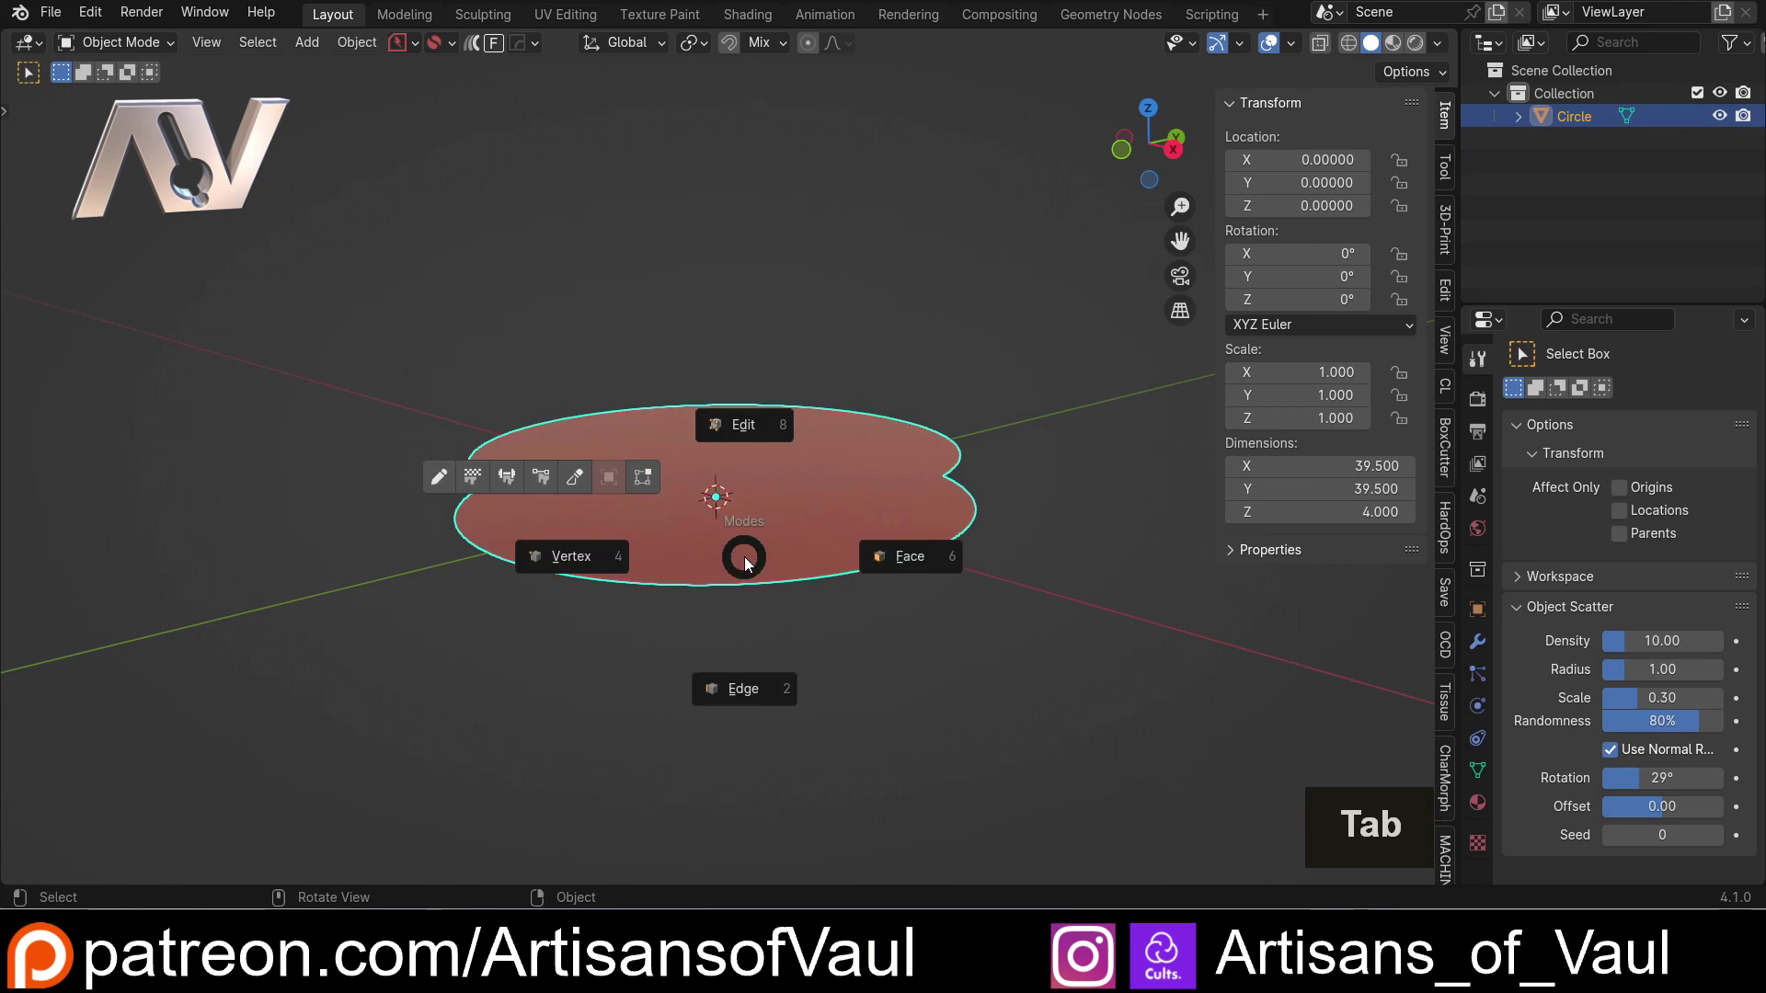
pyautogui.click(725, 666)
pyautogui.press('a')
pyautogui.hotkey('ctrl', 'e')
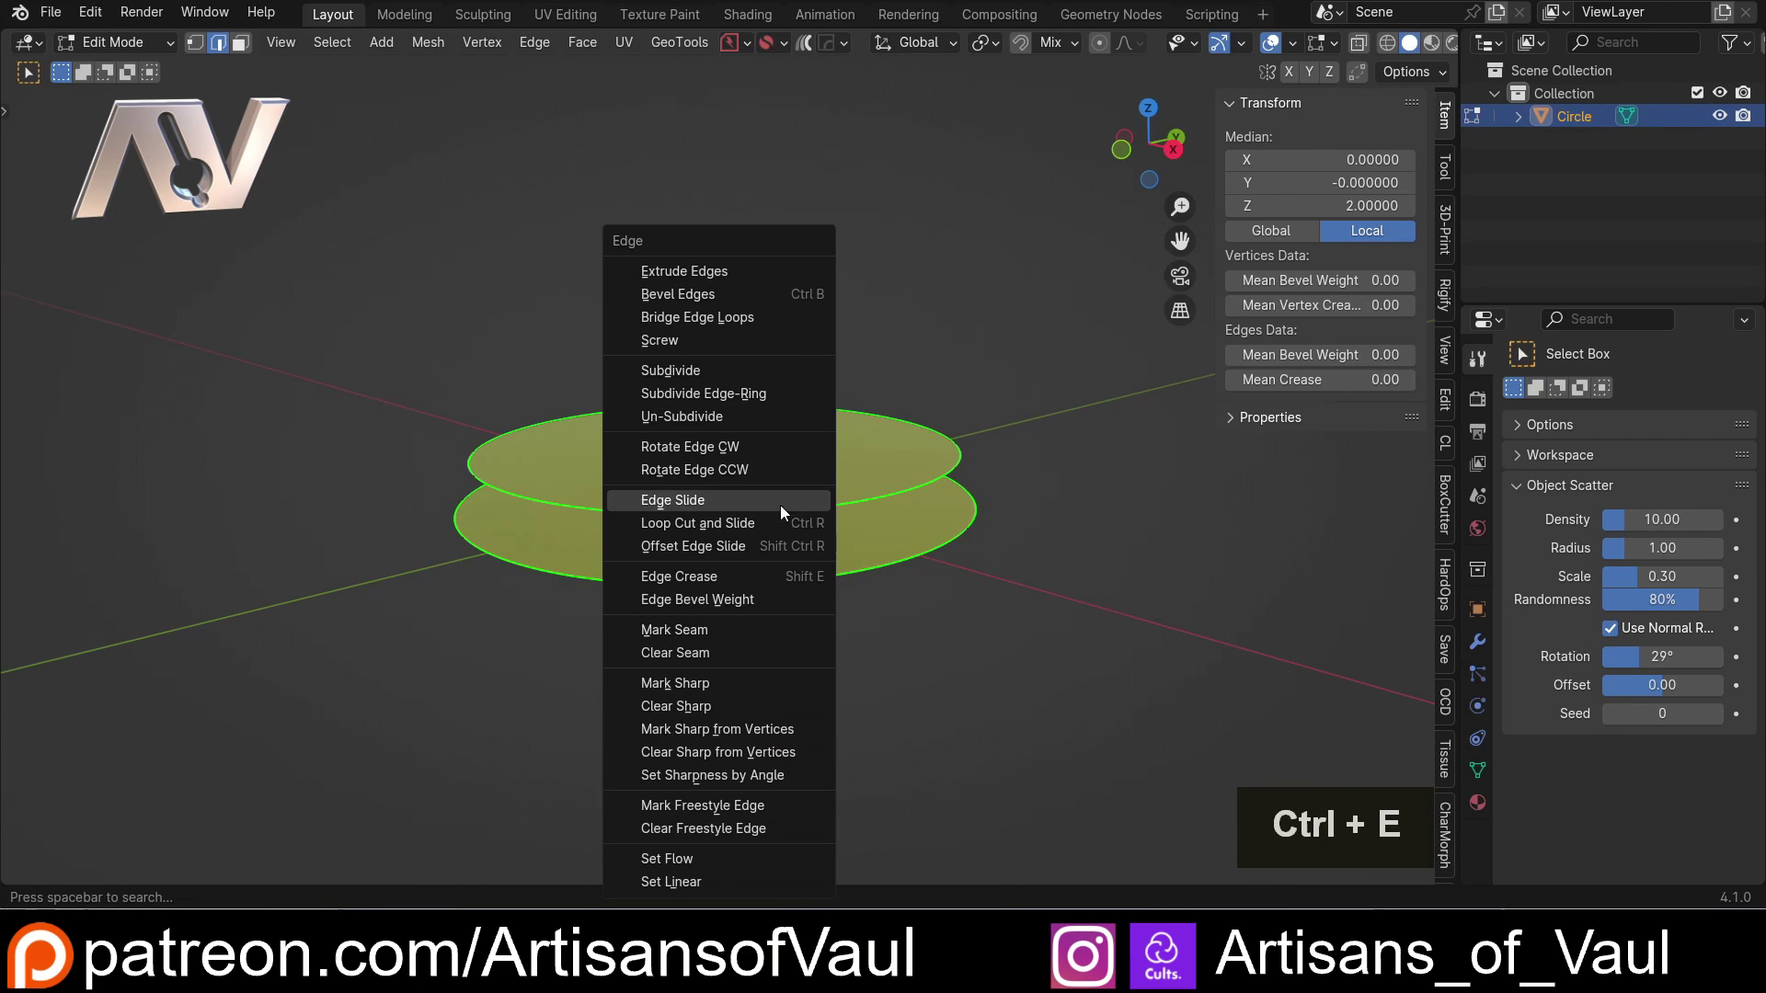
pyautogui.click(699, 317)
pyautogui.press('Tab')
pyautogui.click(739, 235)
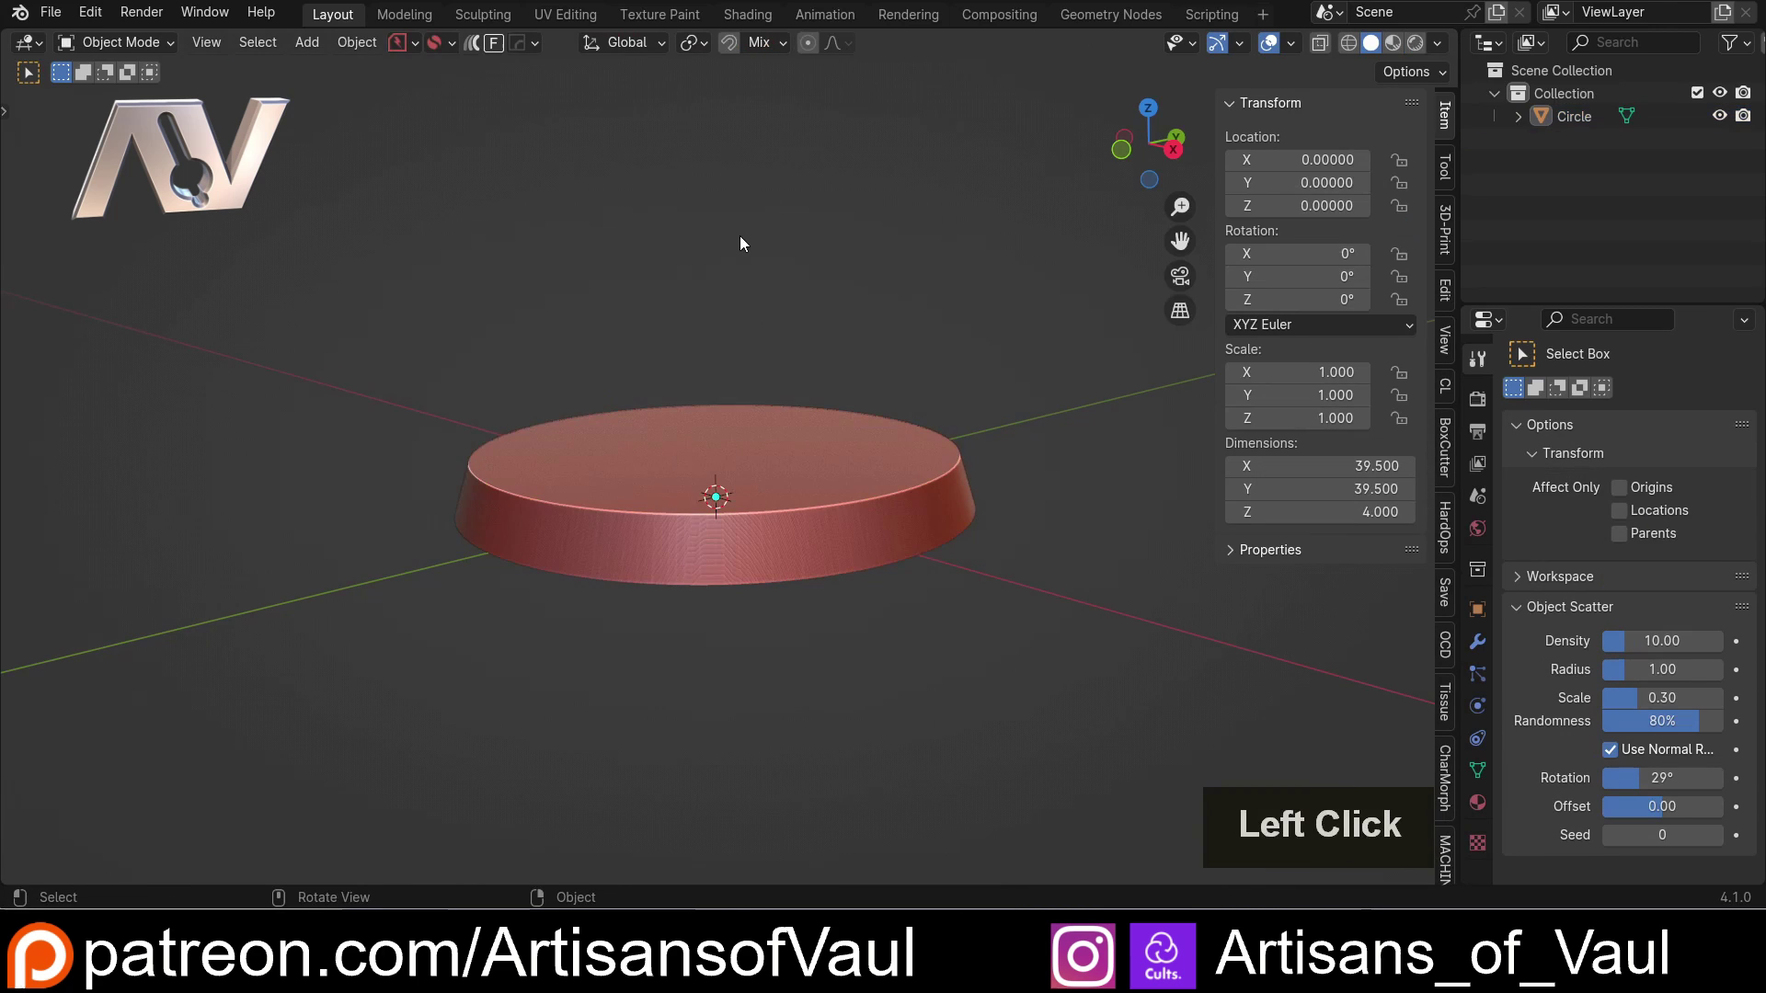
pyautogui.moveTo(632, 599); pyautogui.dragTo(635, 552, button='middle')
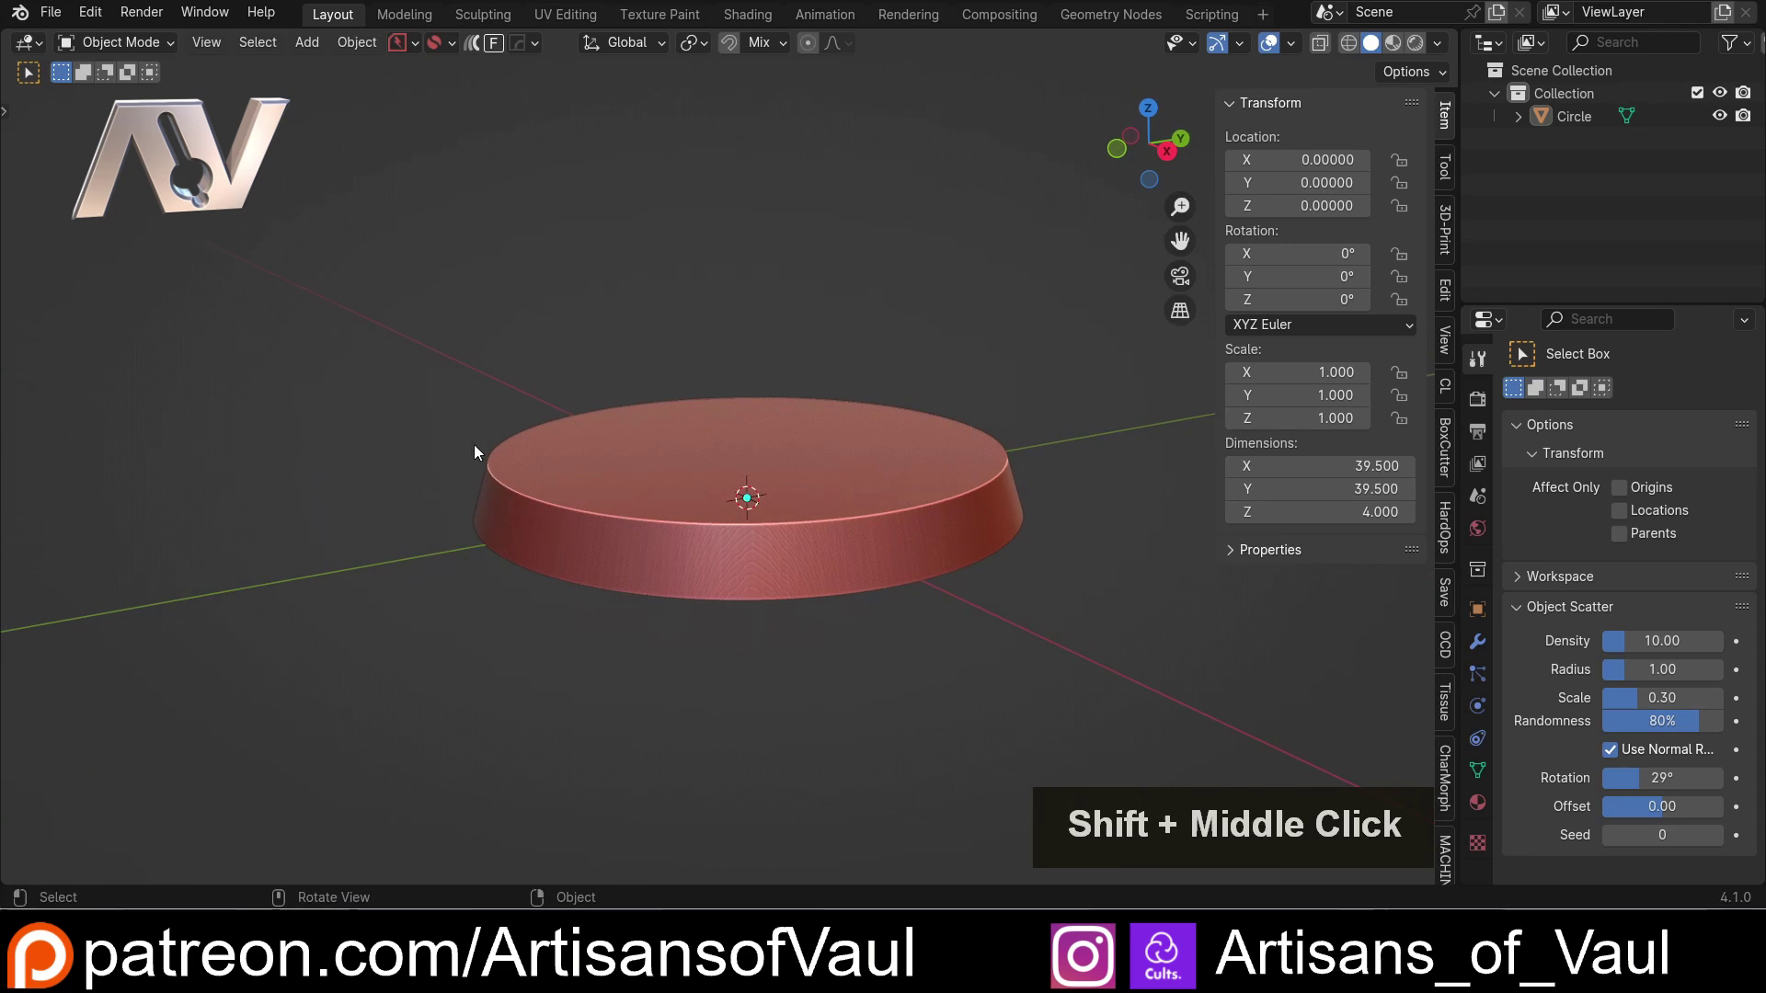
# Select the Circle-based tapered disk and delete it.
pyautogui.click(764, 565)
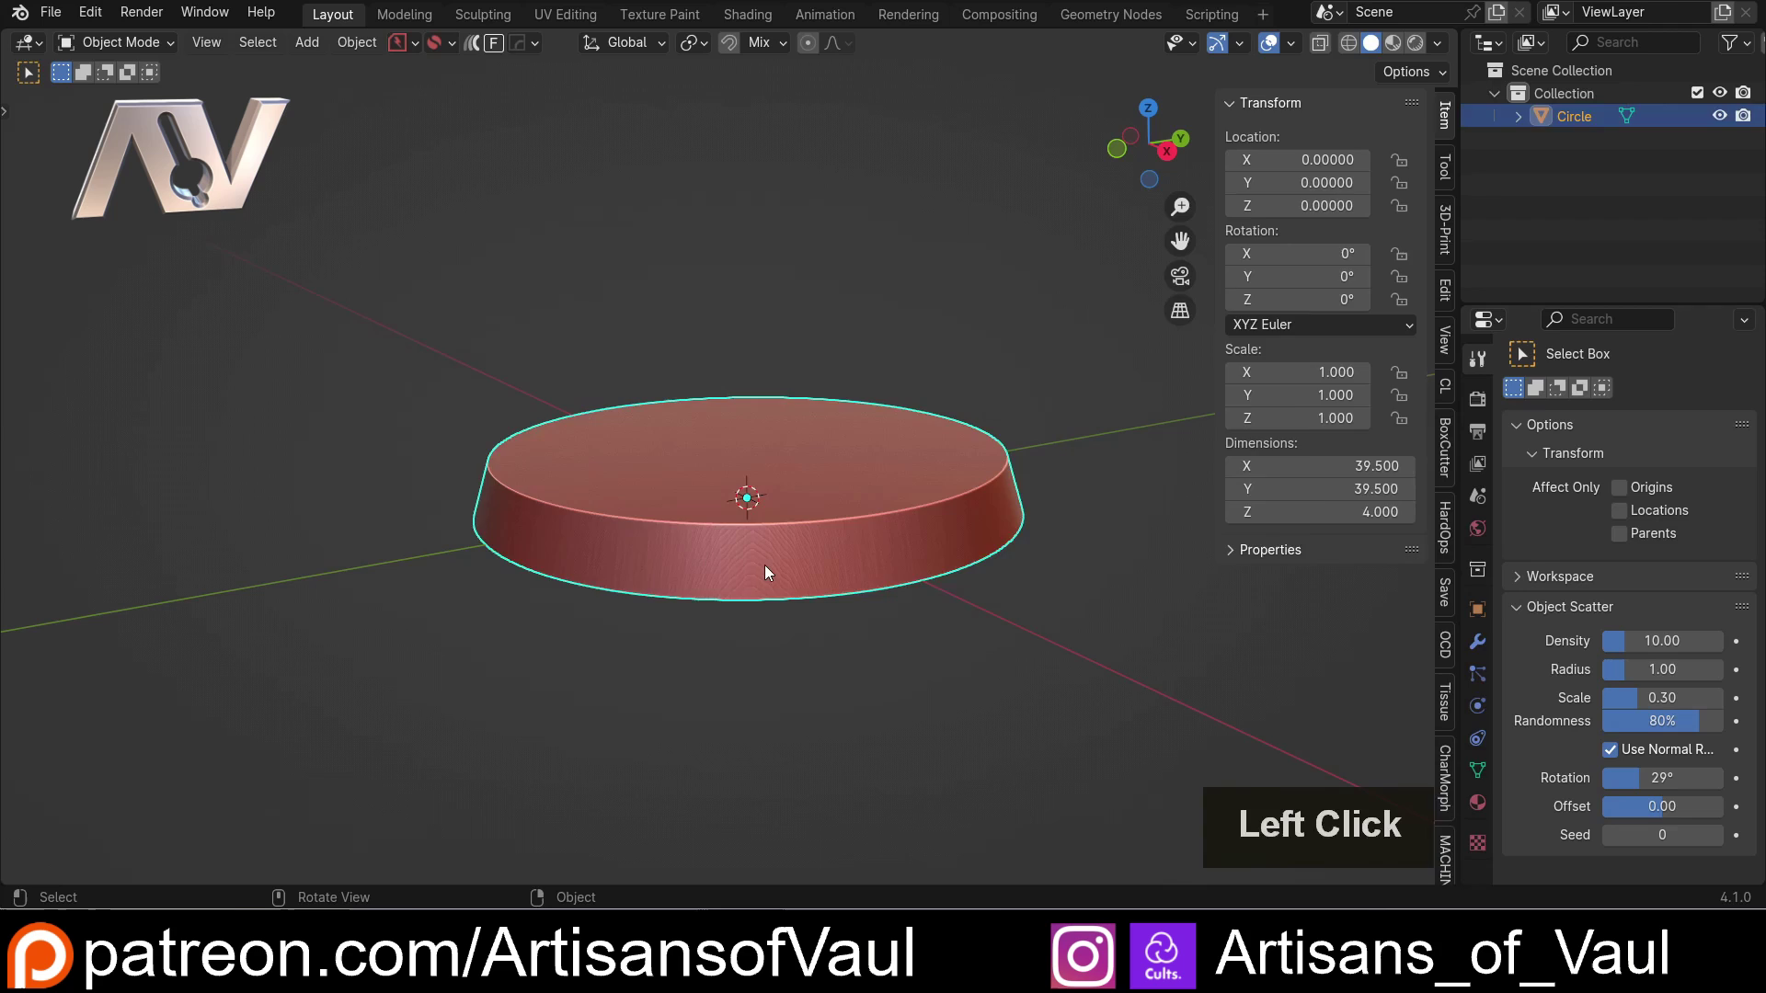
pyautogui.press('Delete')
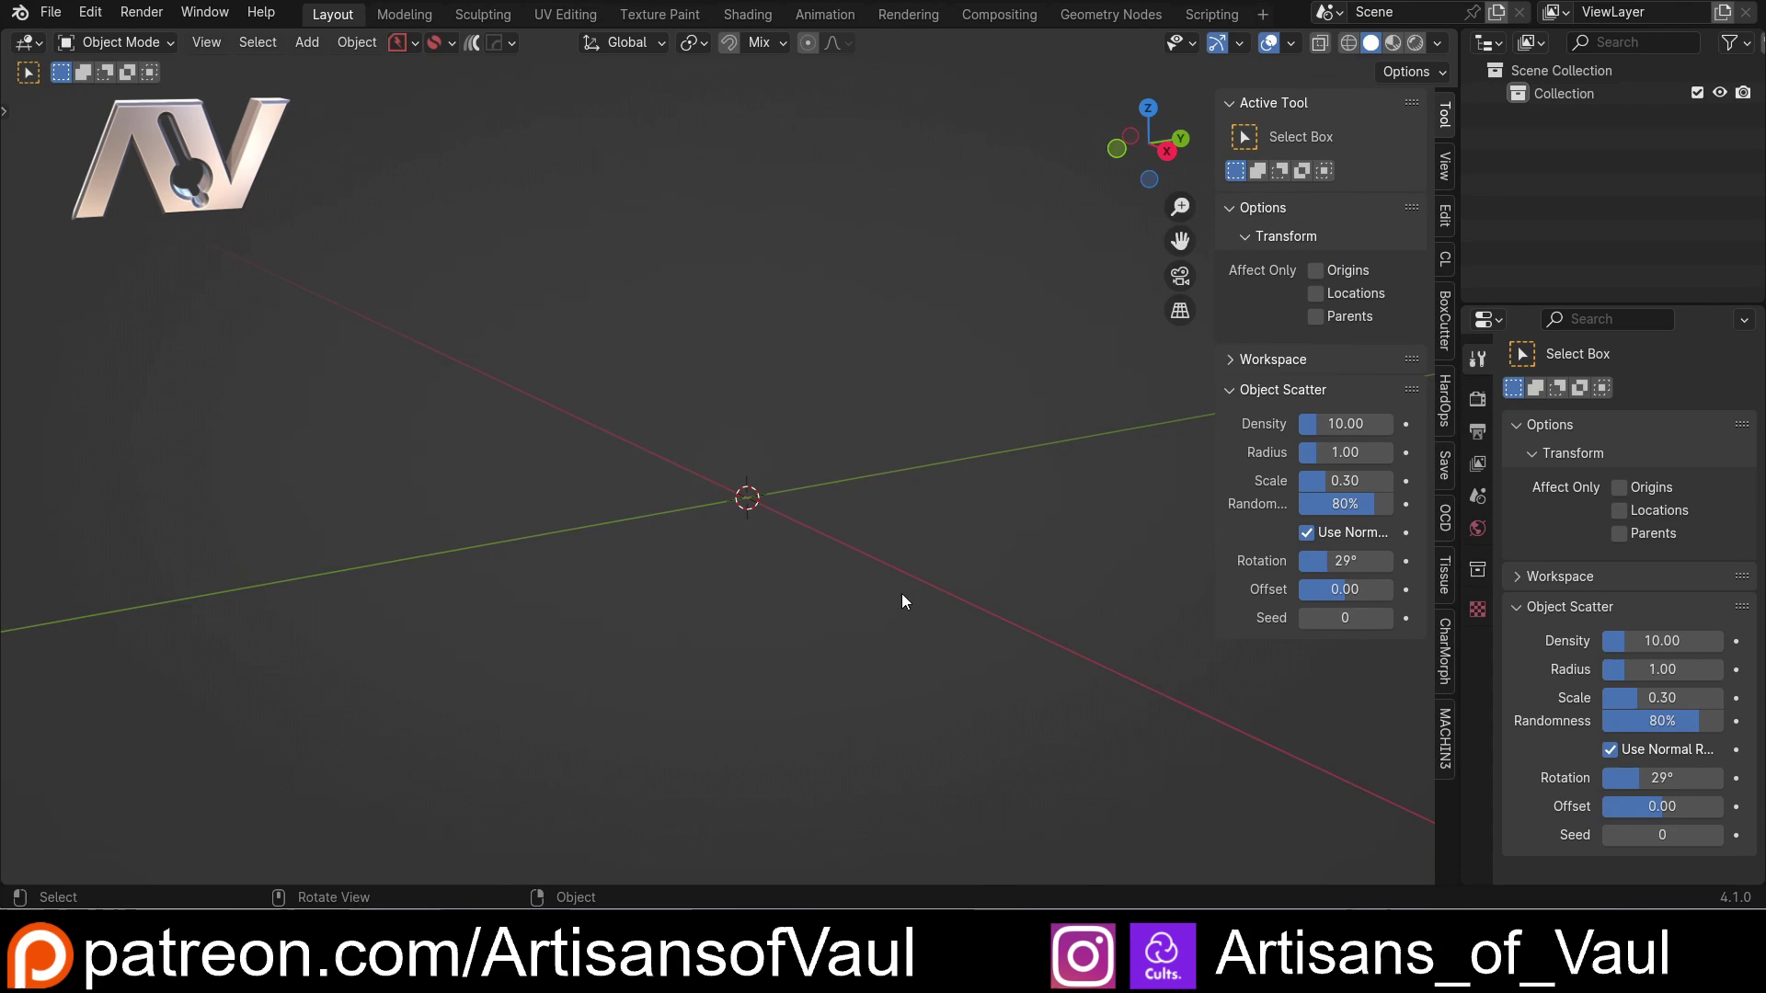
pyautogui.moveTo(822, 586); pyautogui.dragTo(841, 597, button='middle')
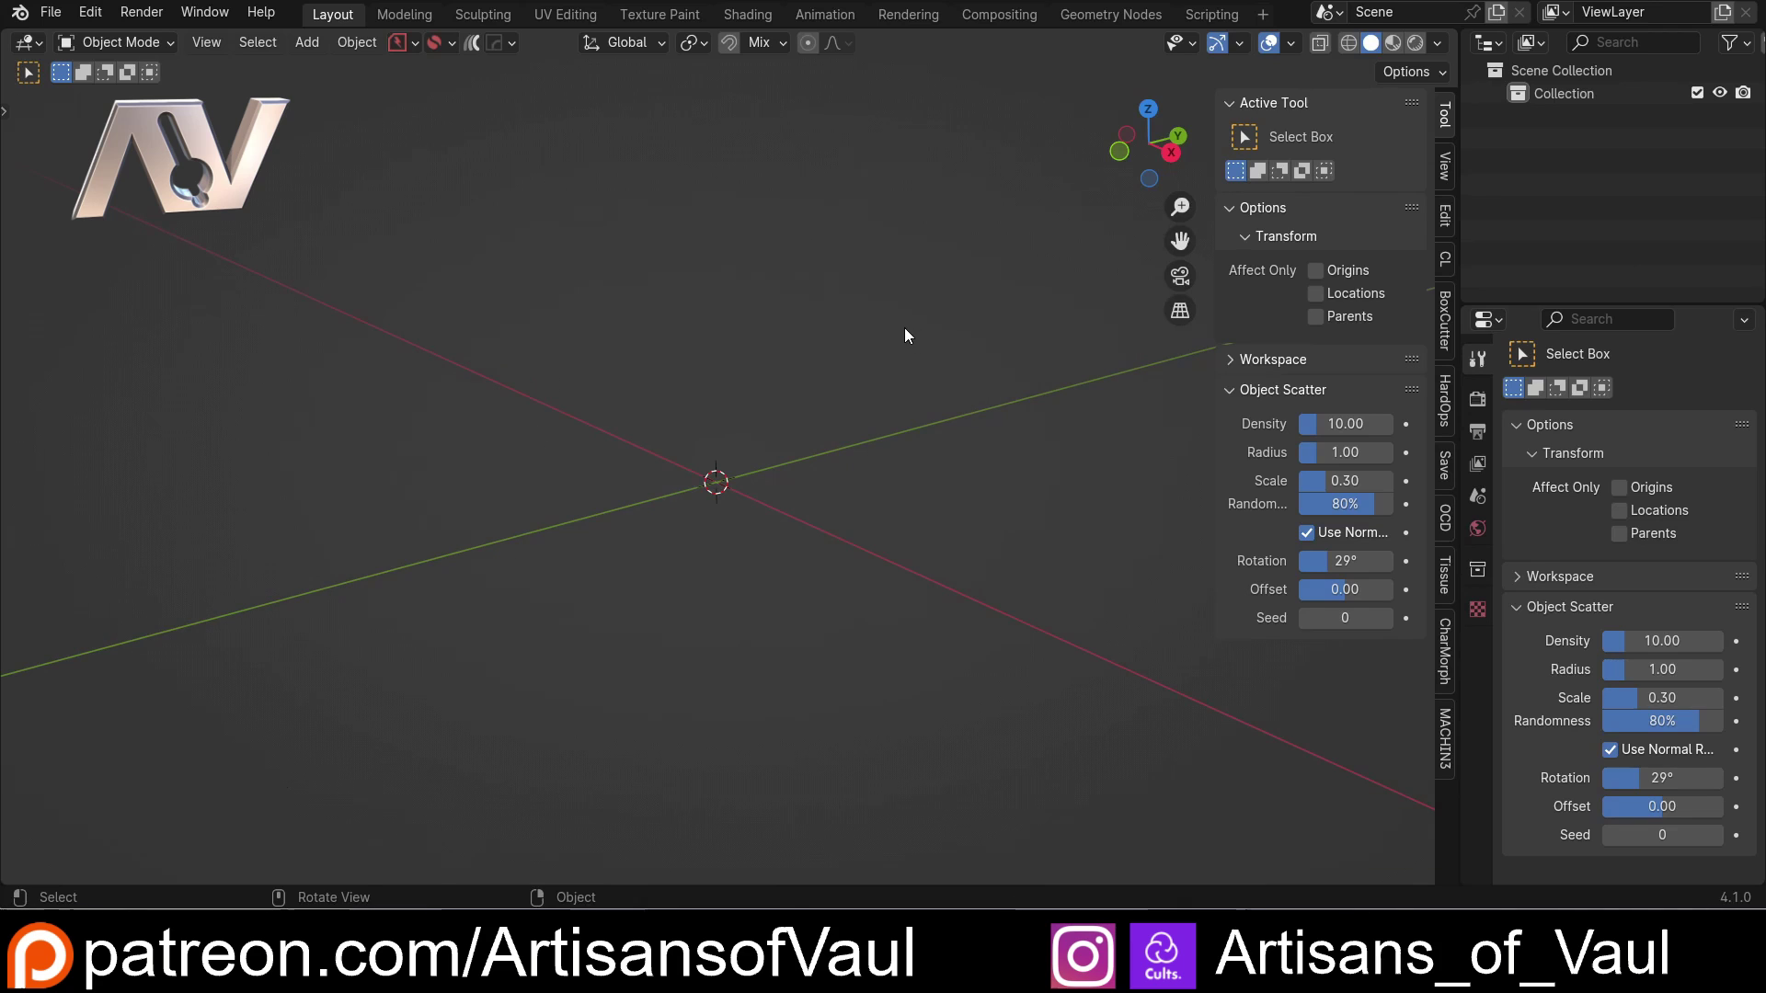
# Add a Cone mesh at the origin and frame it in a tilted view.
pyautogui.hotkey('shift', 'a')
pyautogui.moveTo(808, 316)
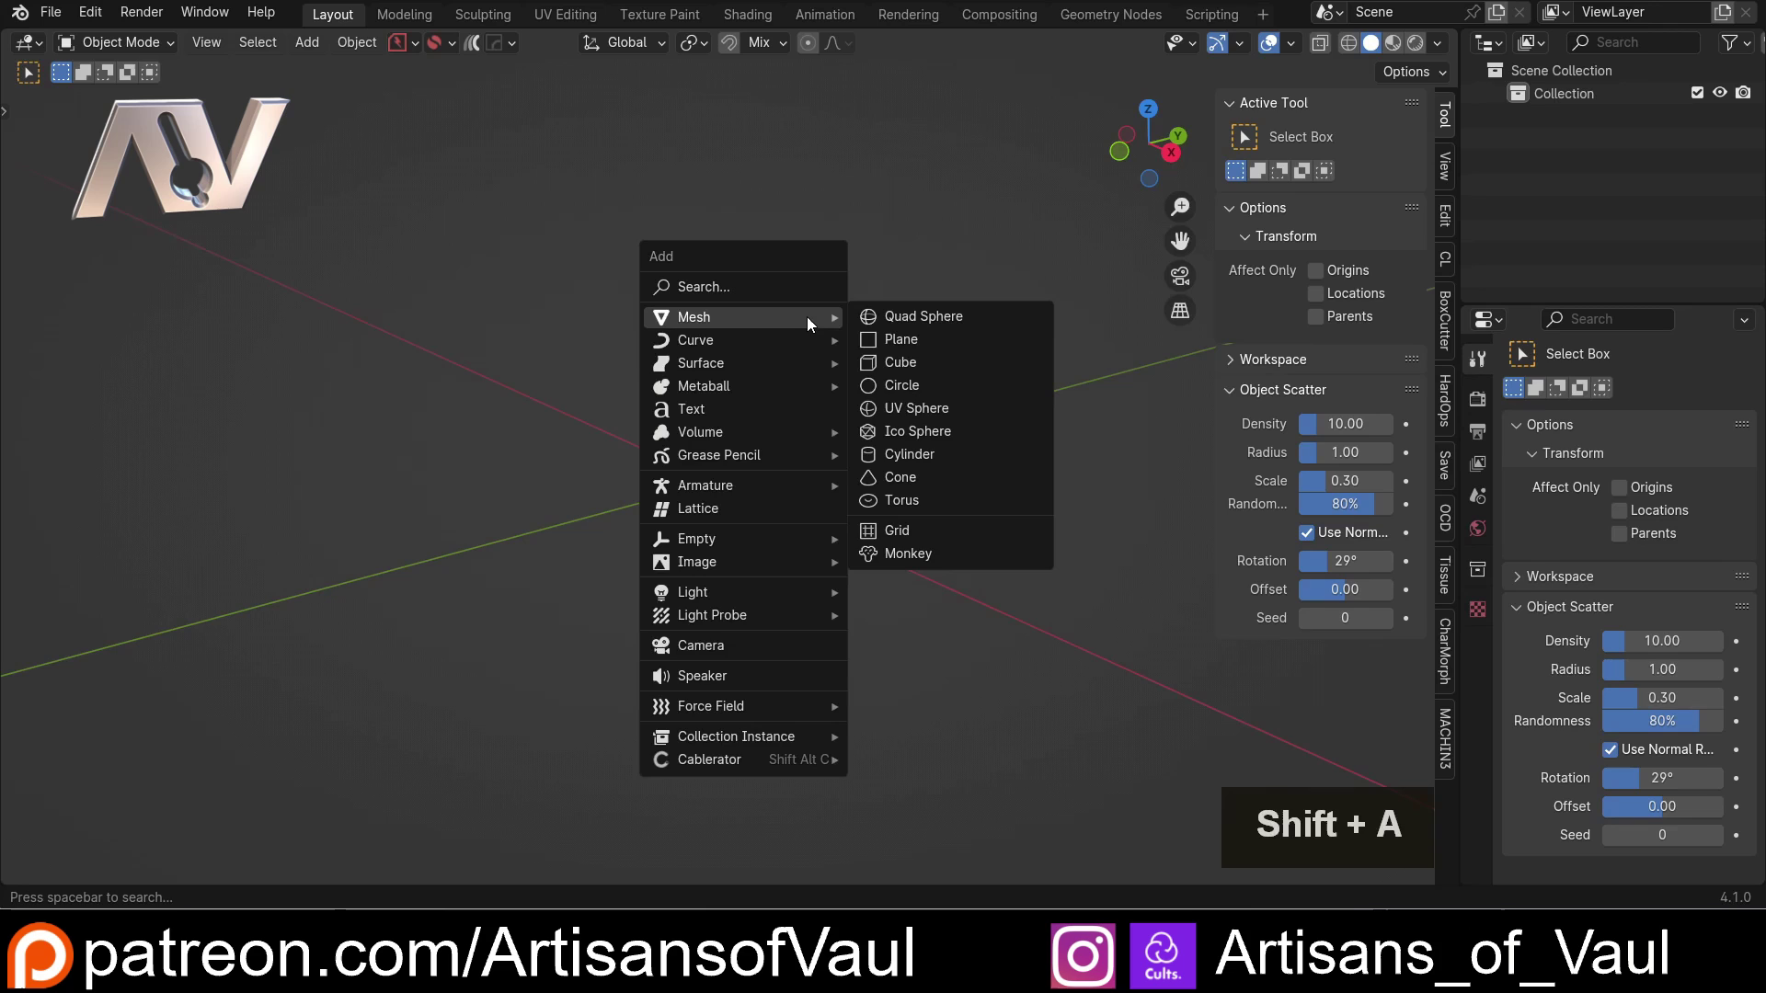
pyautogui.click(930, 475)
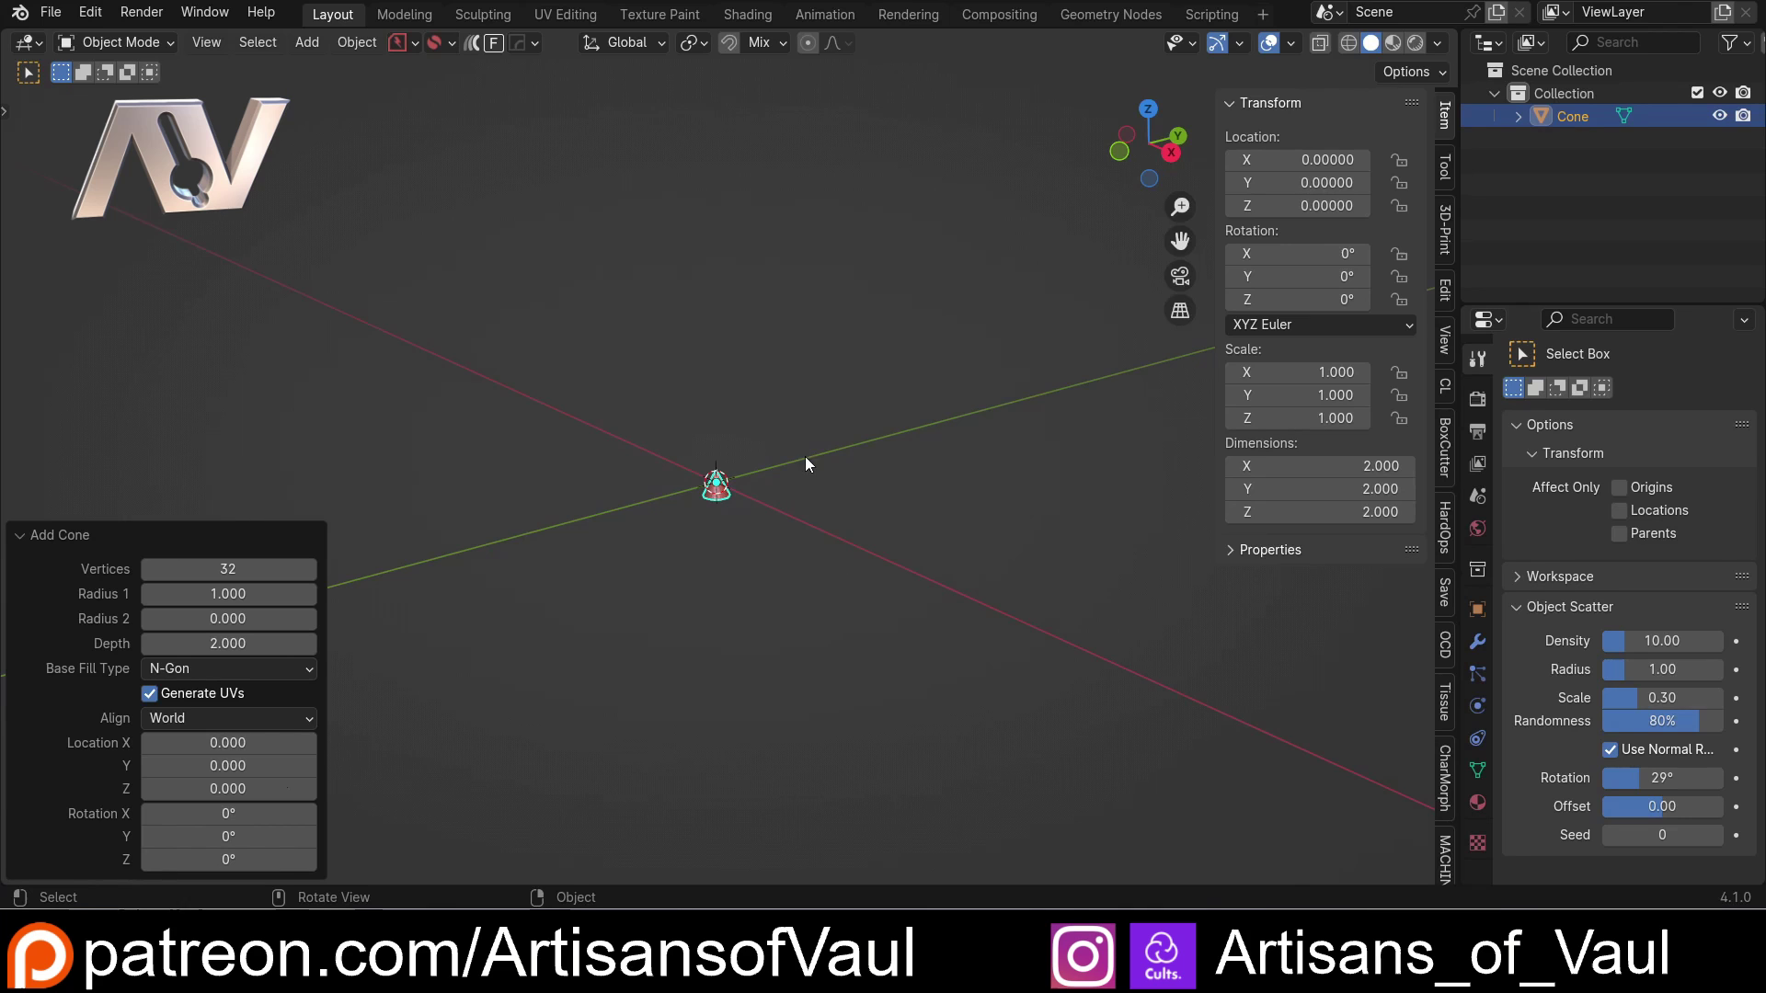
pyautogui.scroll(10, 754, 515)
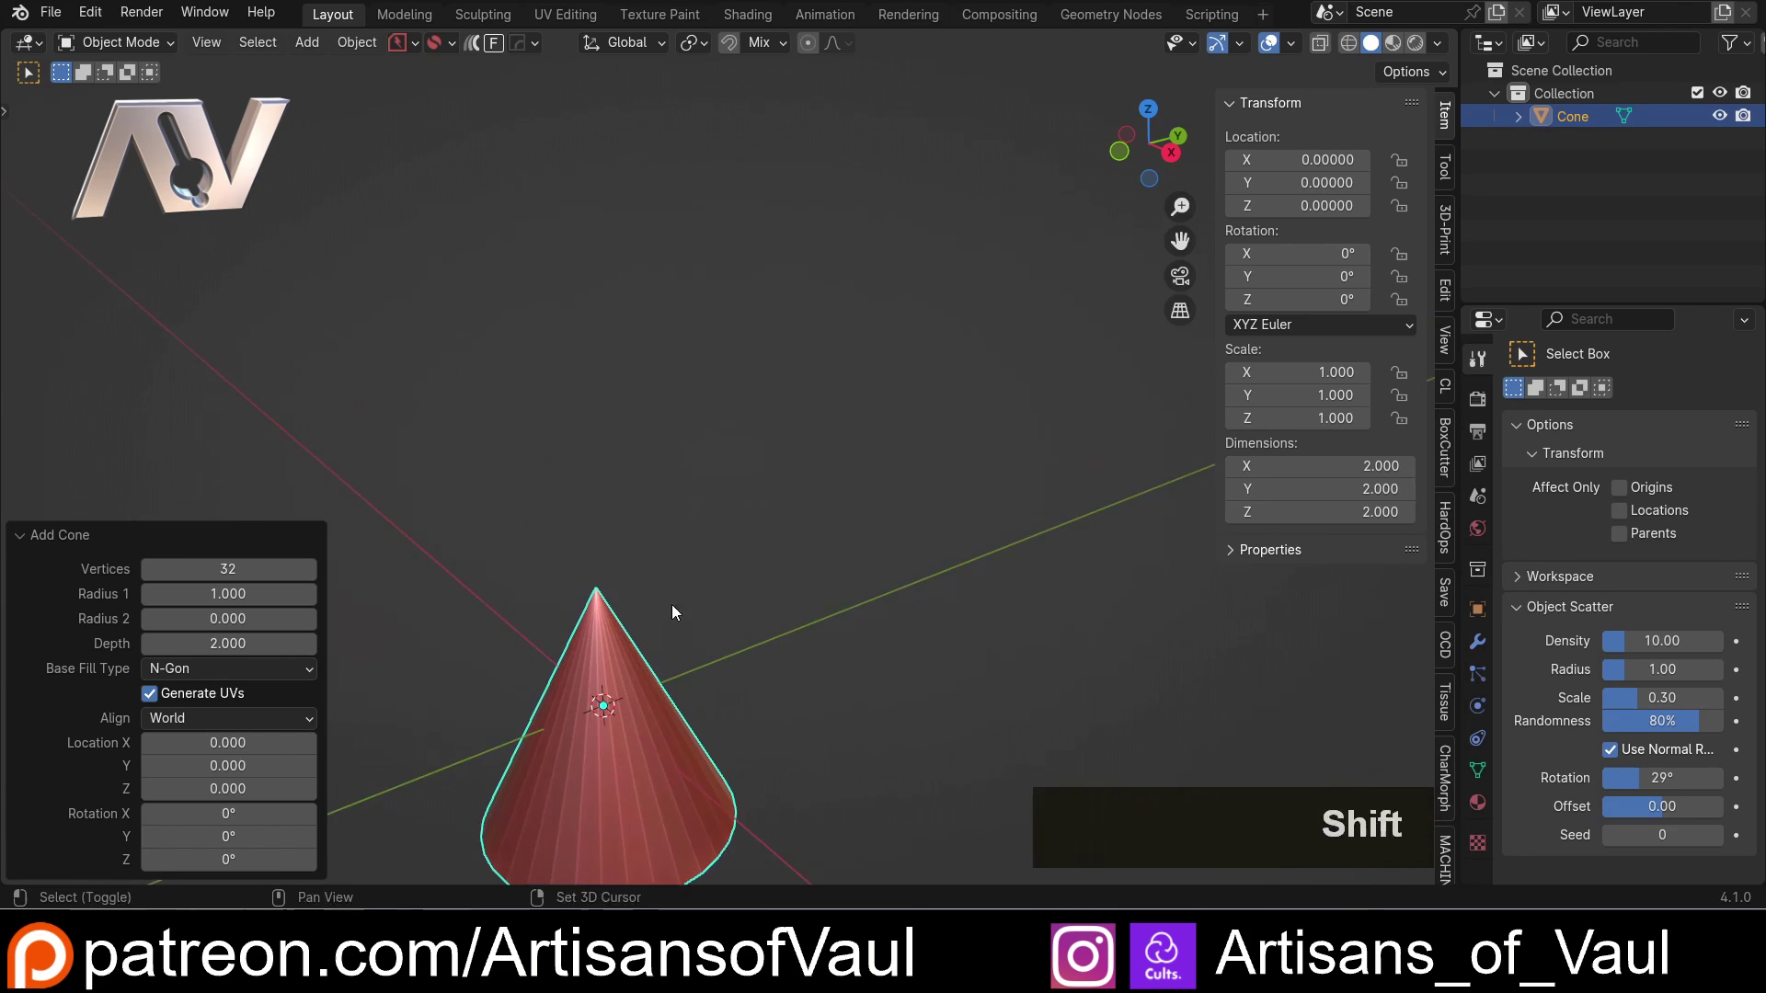
pyautogui.keyDown('shift'); pyautogui.moveTo(675, 607); pyautogui.dragTo(798, 368, button='middle'); pyautogui.keyUp('shift')
pyautogui.scroll(3, 767, 415)
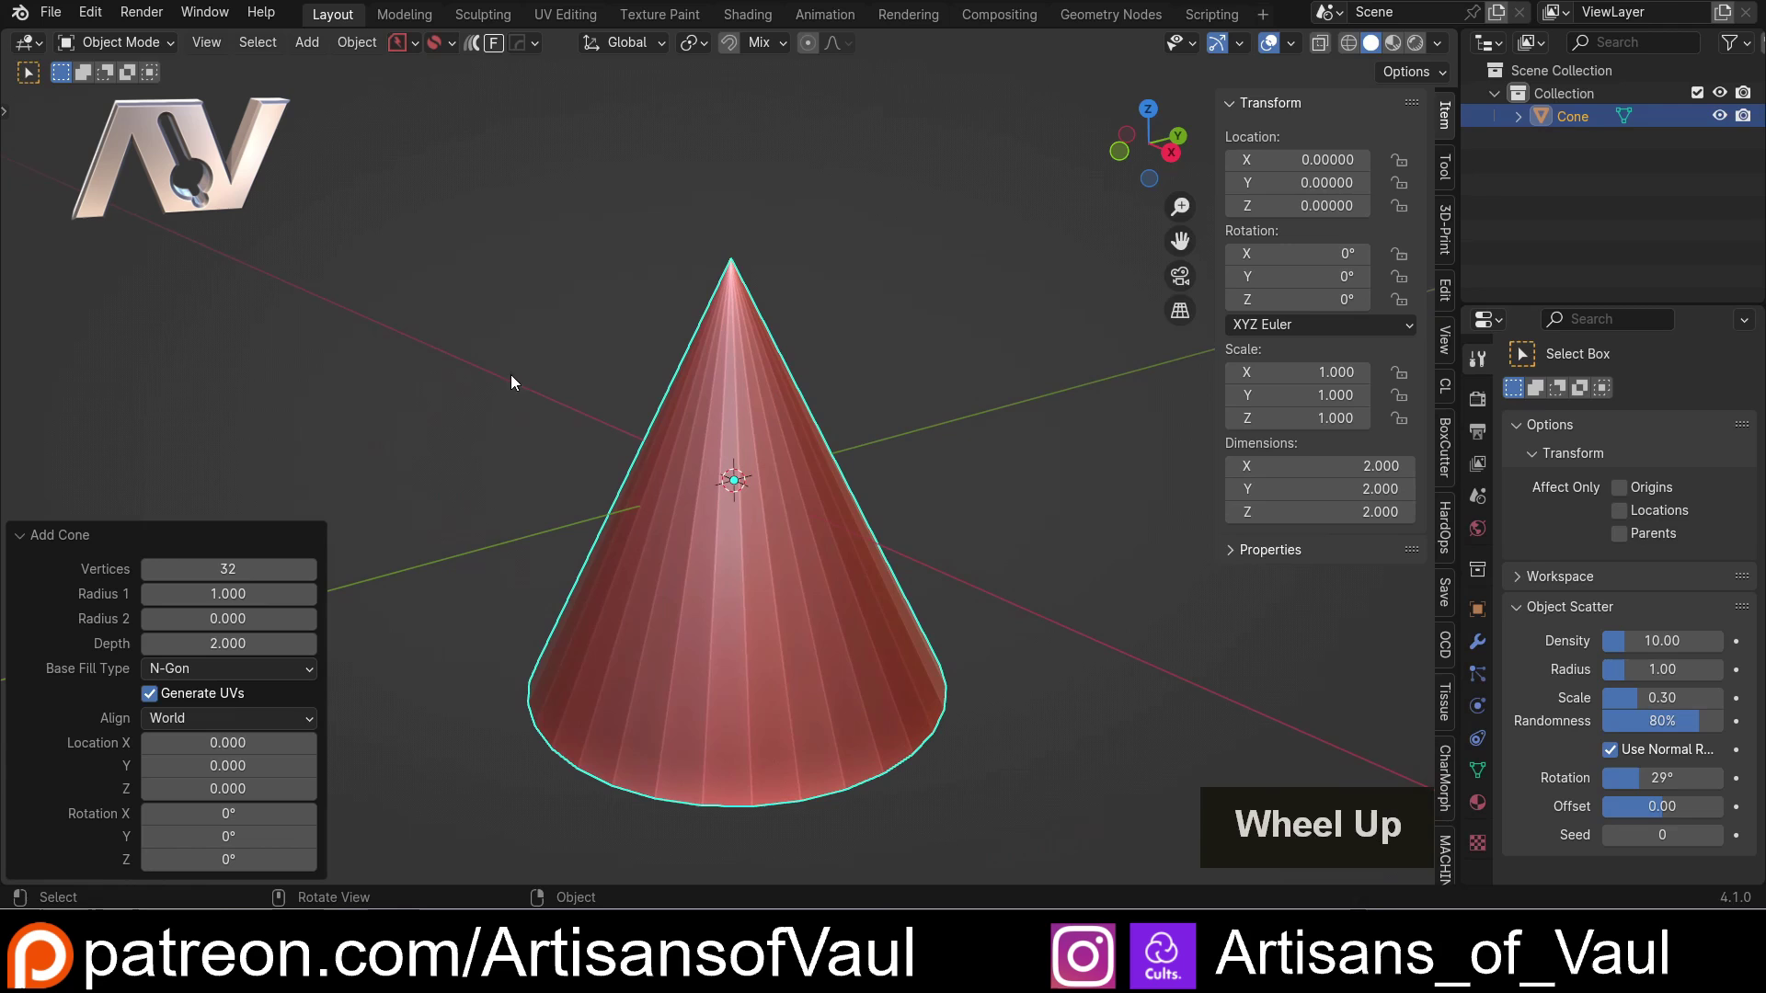
pyautogui.scroll(-4, 935, 482)
pyautogui.moveTo(708, 487)
pyautogui.mouseDown(button='middle')
pyautogui.moveTo(704, 432)
pyautogui.moveTo(676, 482)
pyautogui.mouseUp(button='middle')
# Set the cone to 256 vertices with a depth of 4.
pyautogui.click(255, 568)
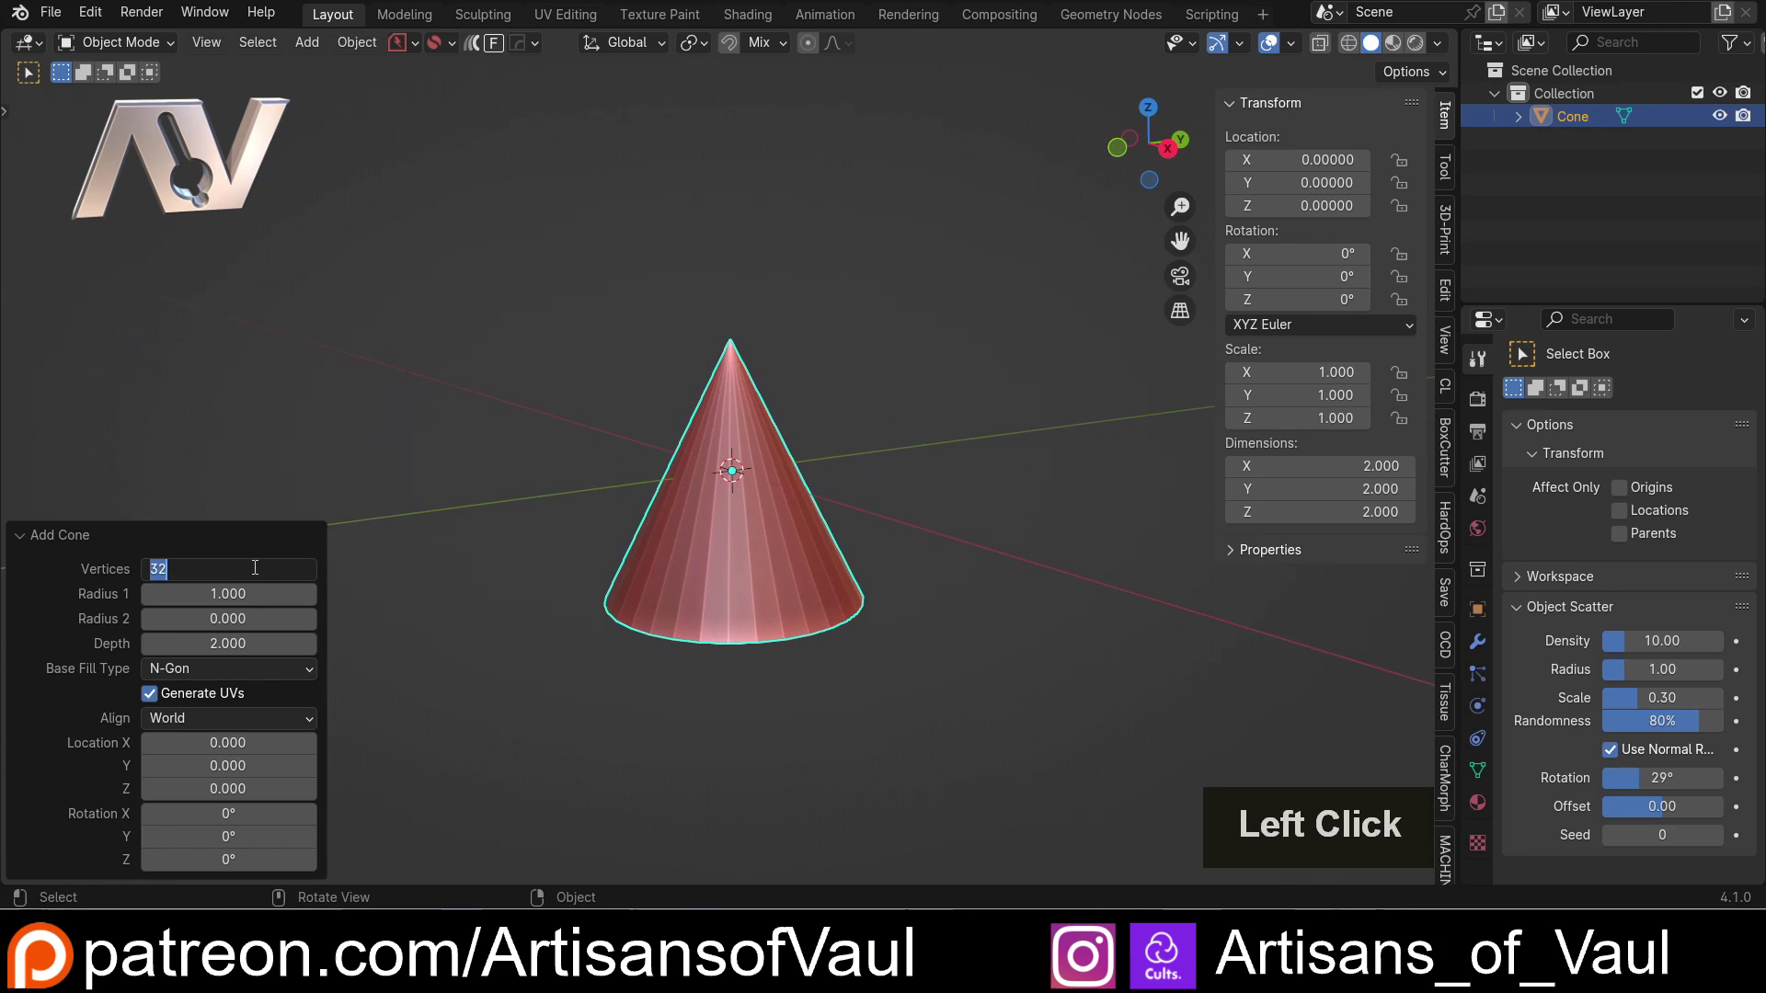
pyautogui.write('2')
pyautogui.press('Return')
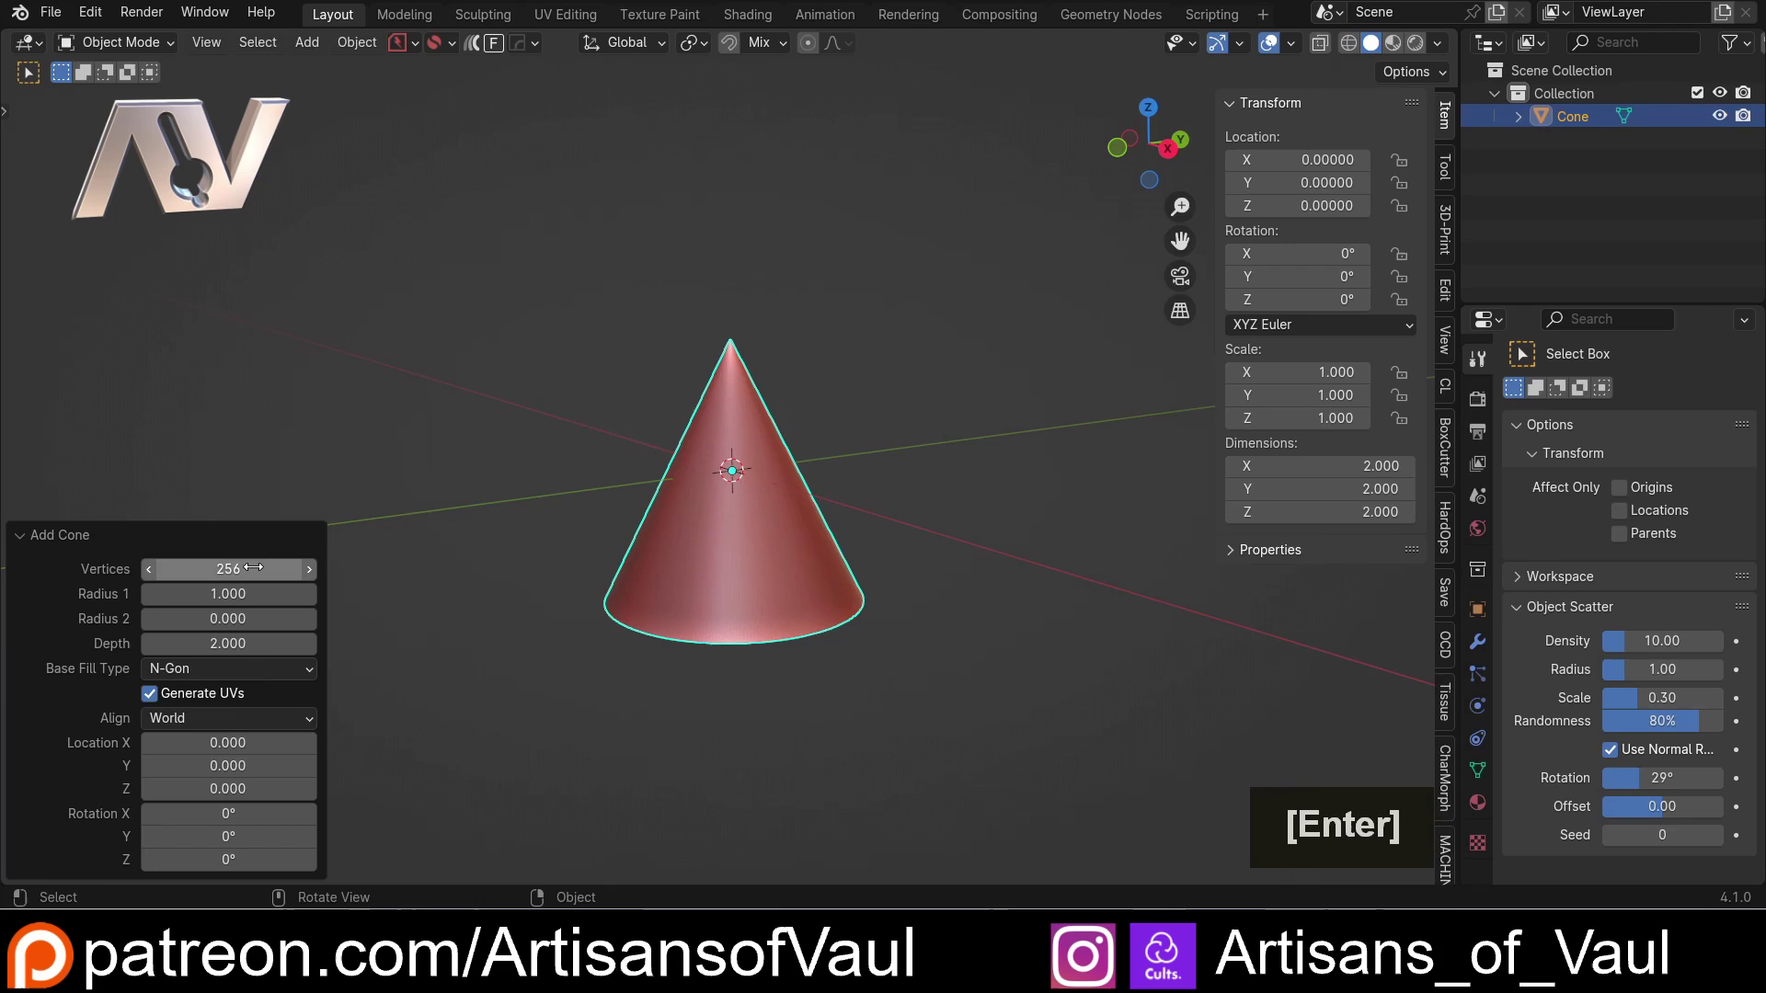
pyautogui.click(241, 643)
pyautogui.write('4')
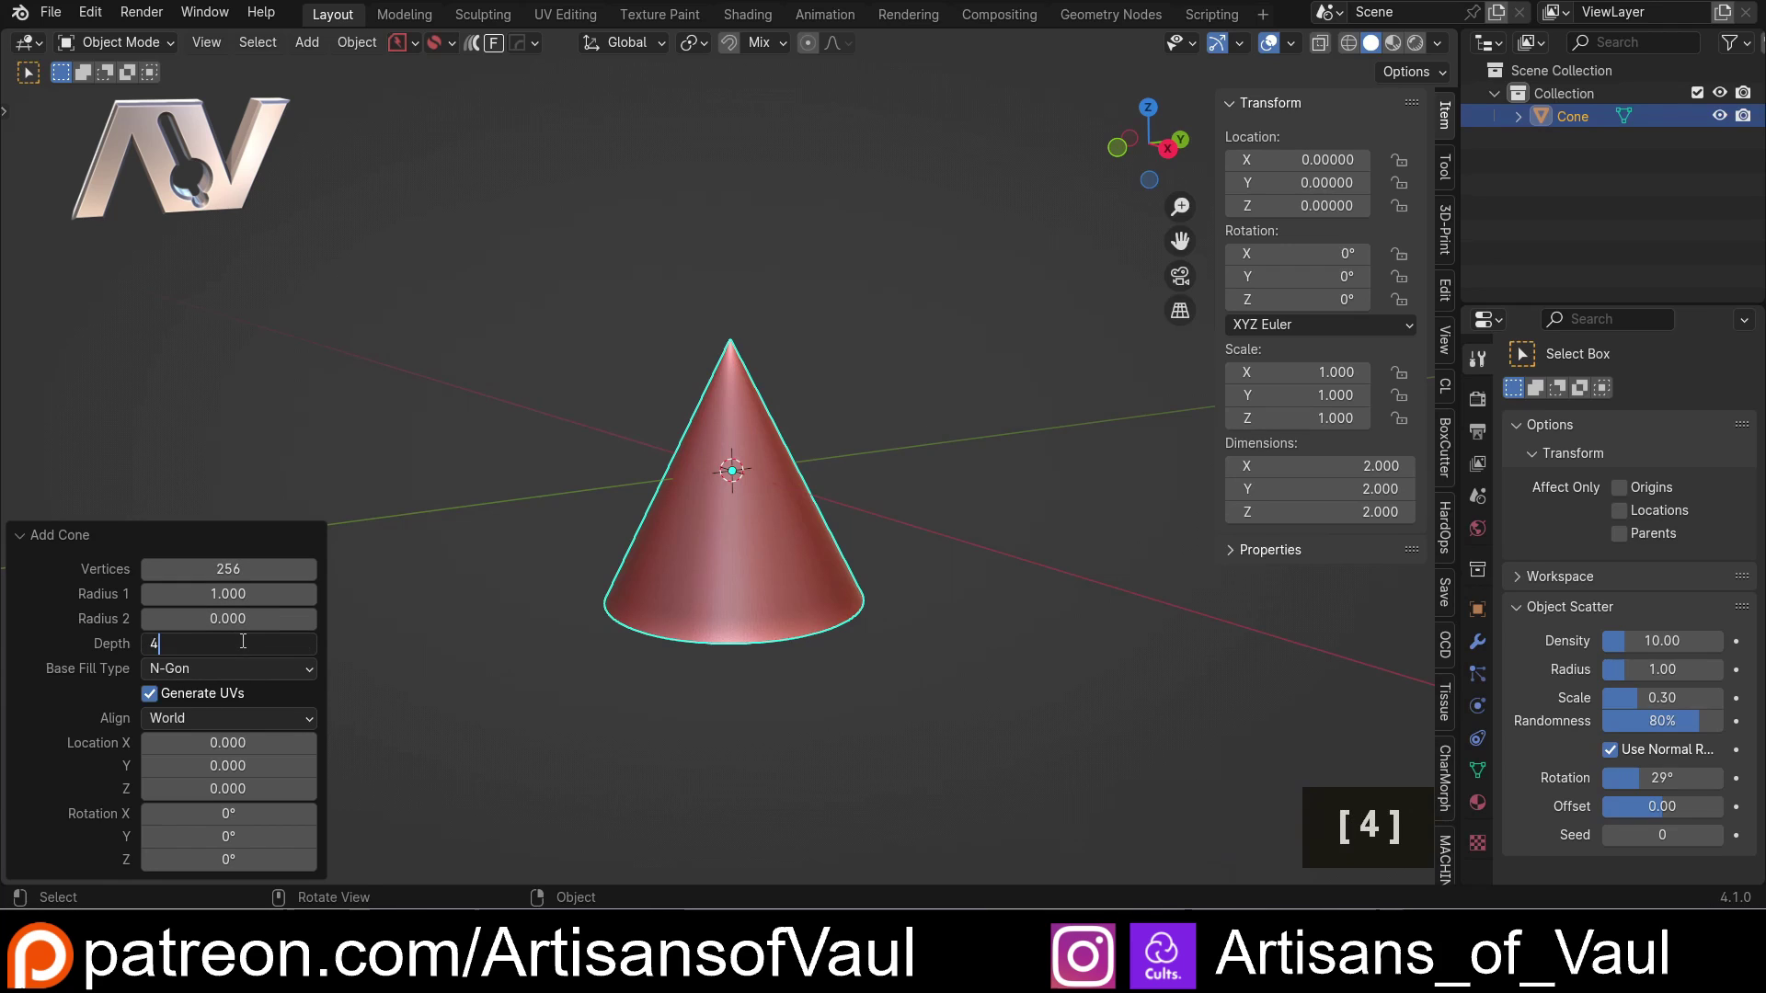
pyautogui.press('Return')
pyautogui.scroll(-4, 607, 460)
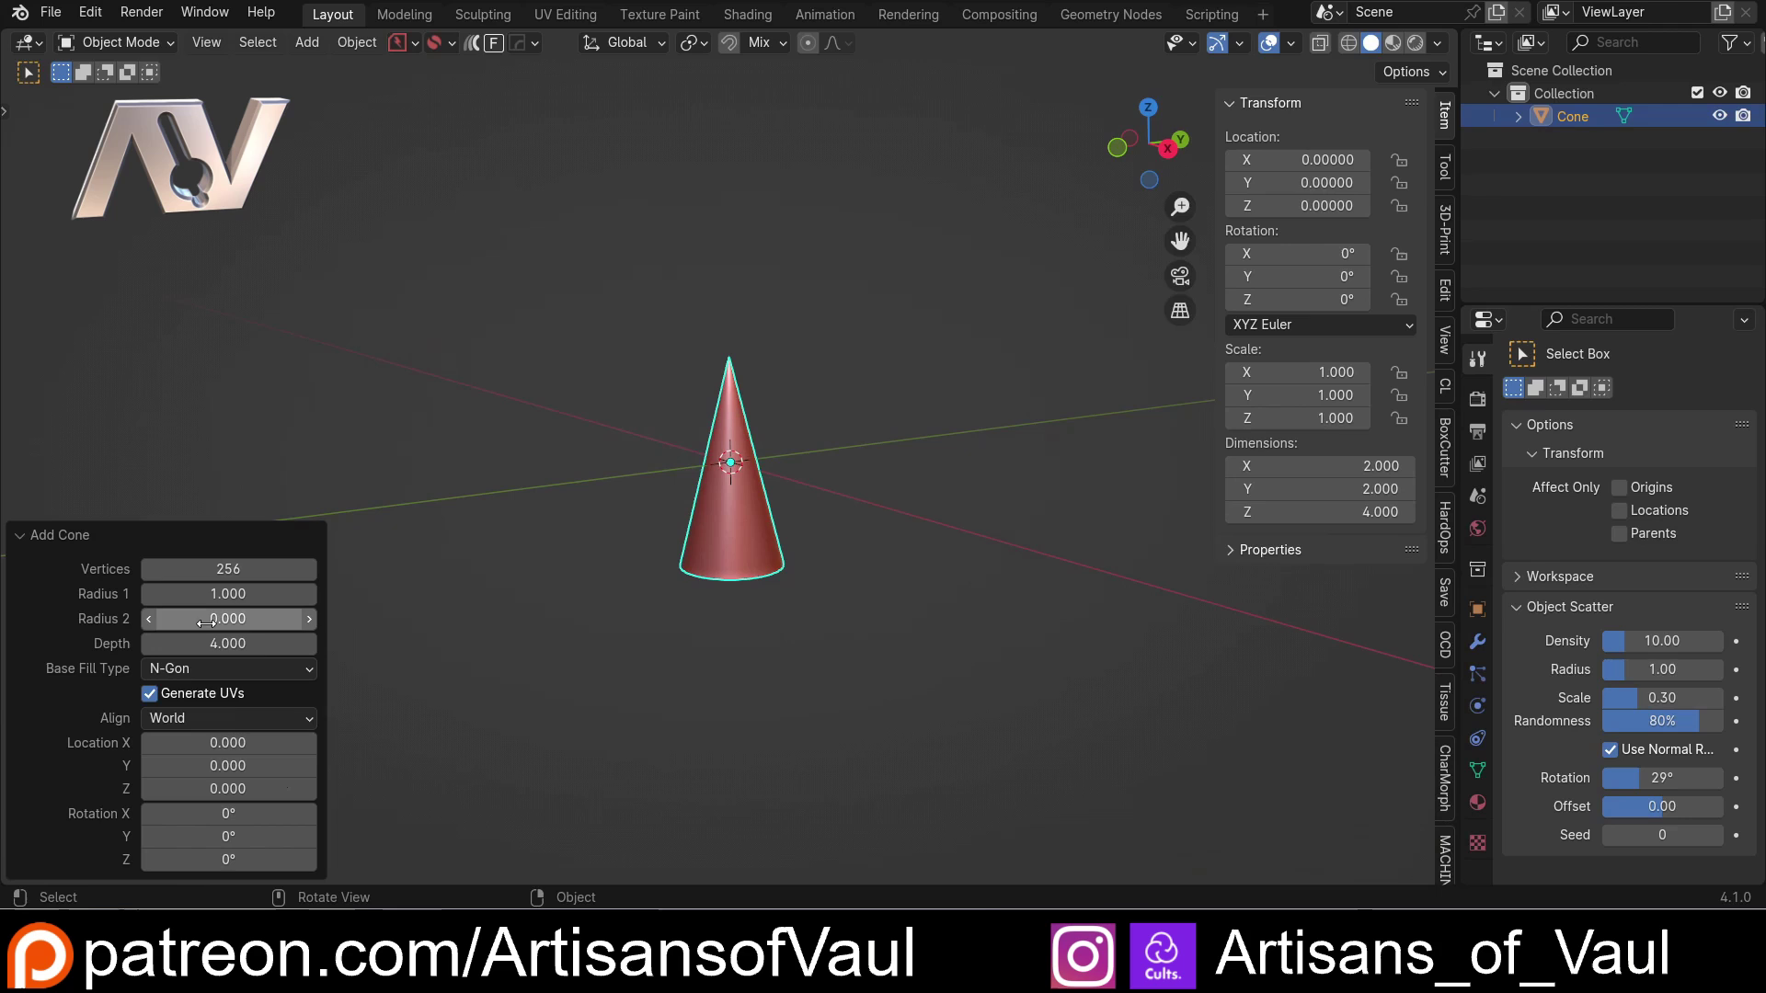
pyautogui.scroll(3, 690, 555)
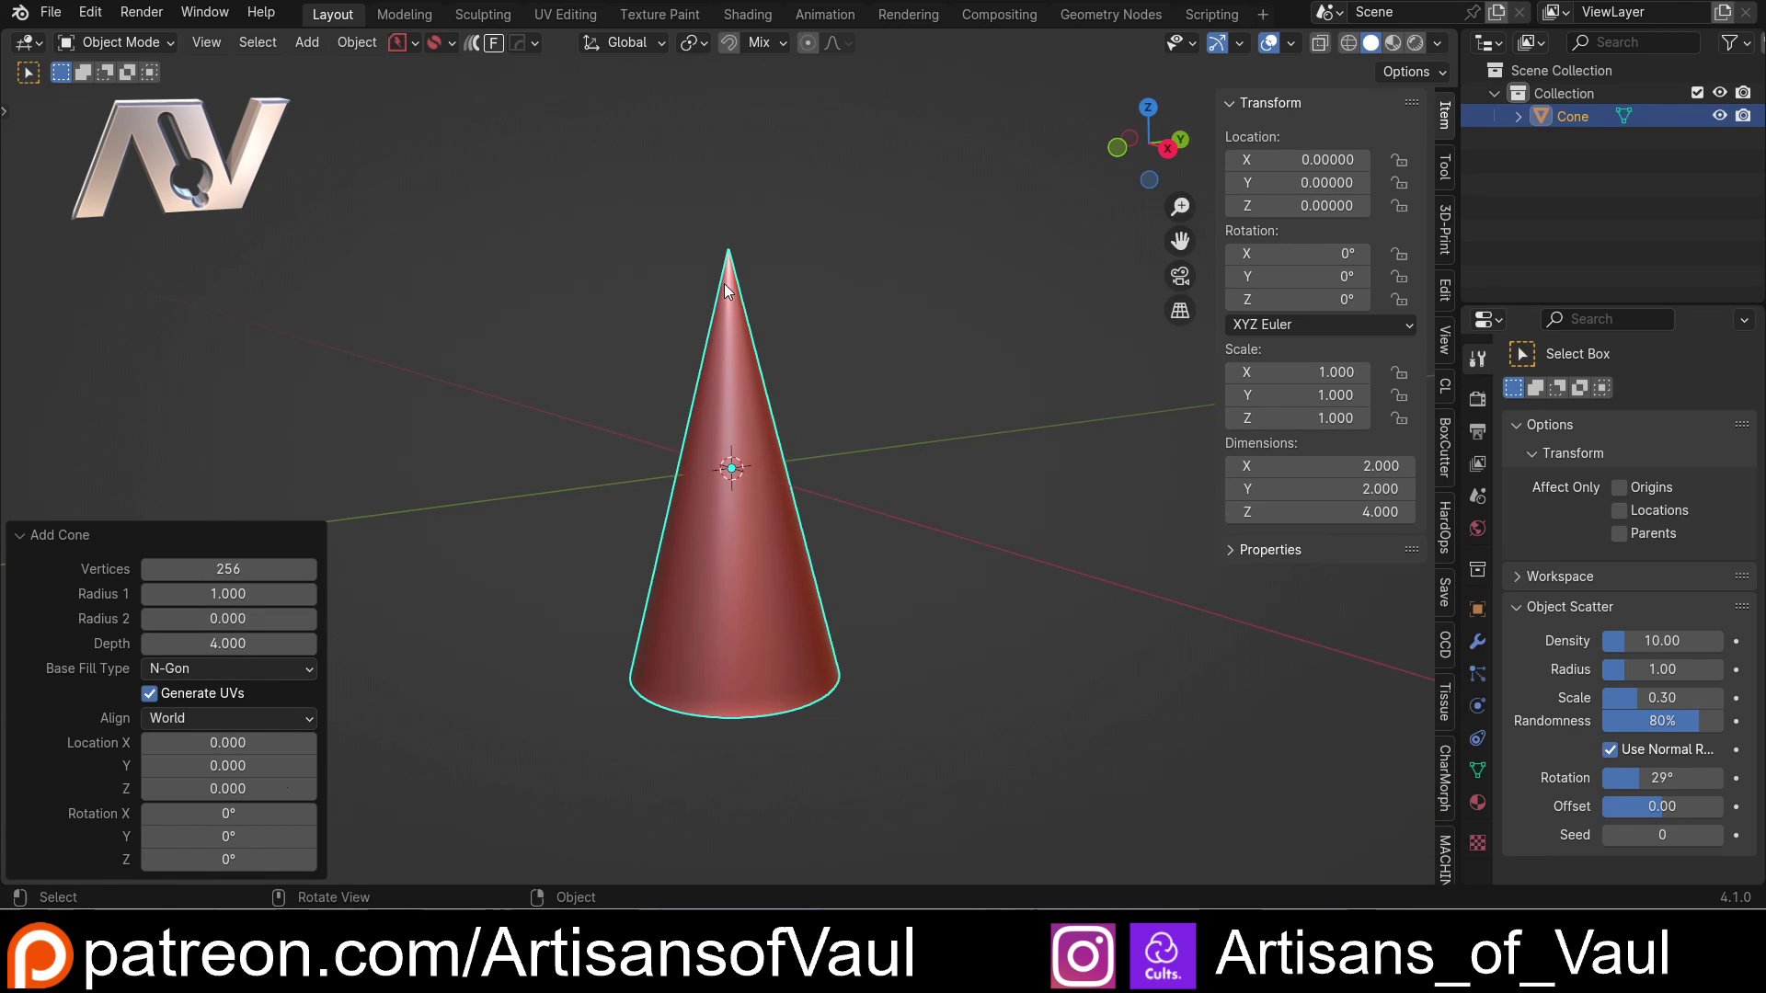
pyautogui.keyDown('shift'); pyautogui.moveTo(708, 285); pyautogui.dragTo(687, 307, button='middle'); pyautogui.keyUp('shift')
pyautogui.scroll(3, 663, 377)
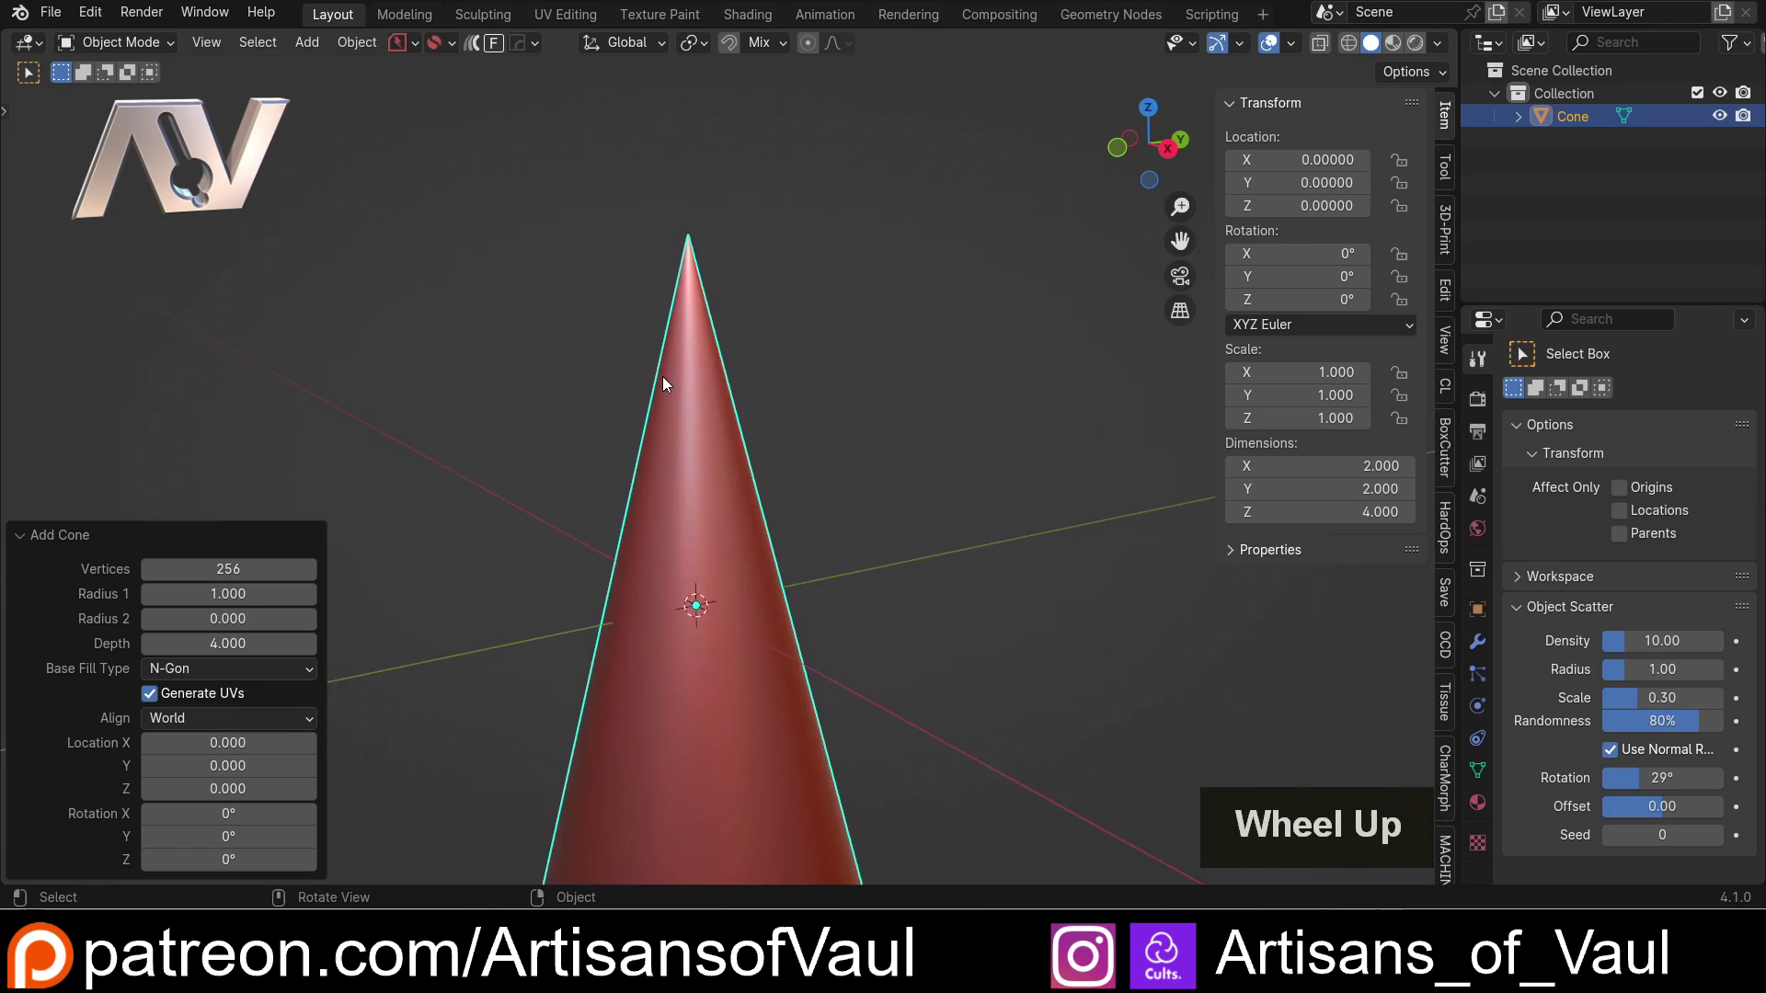
pyautogui.scroll(-4, 751, 341)
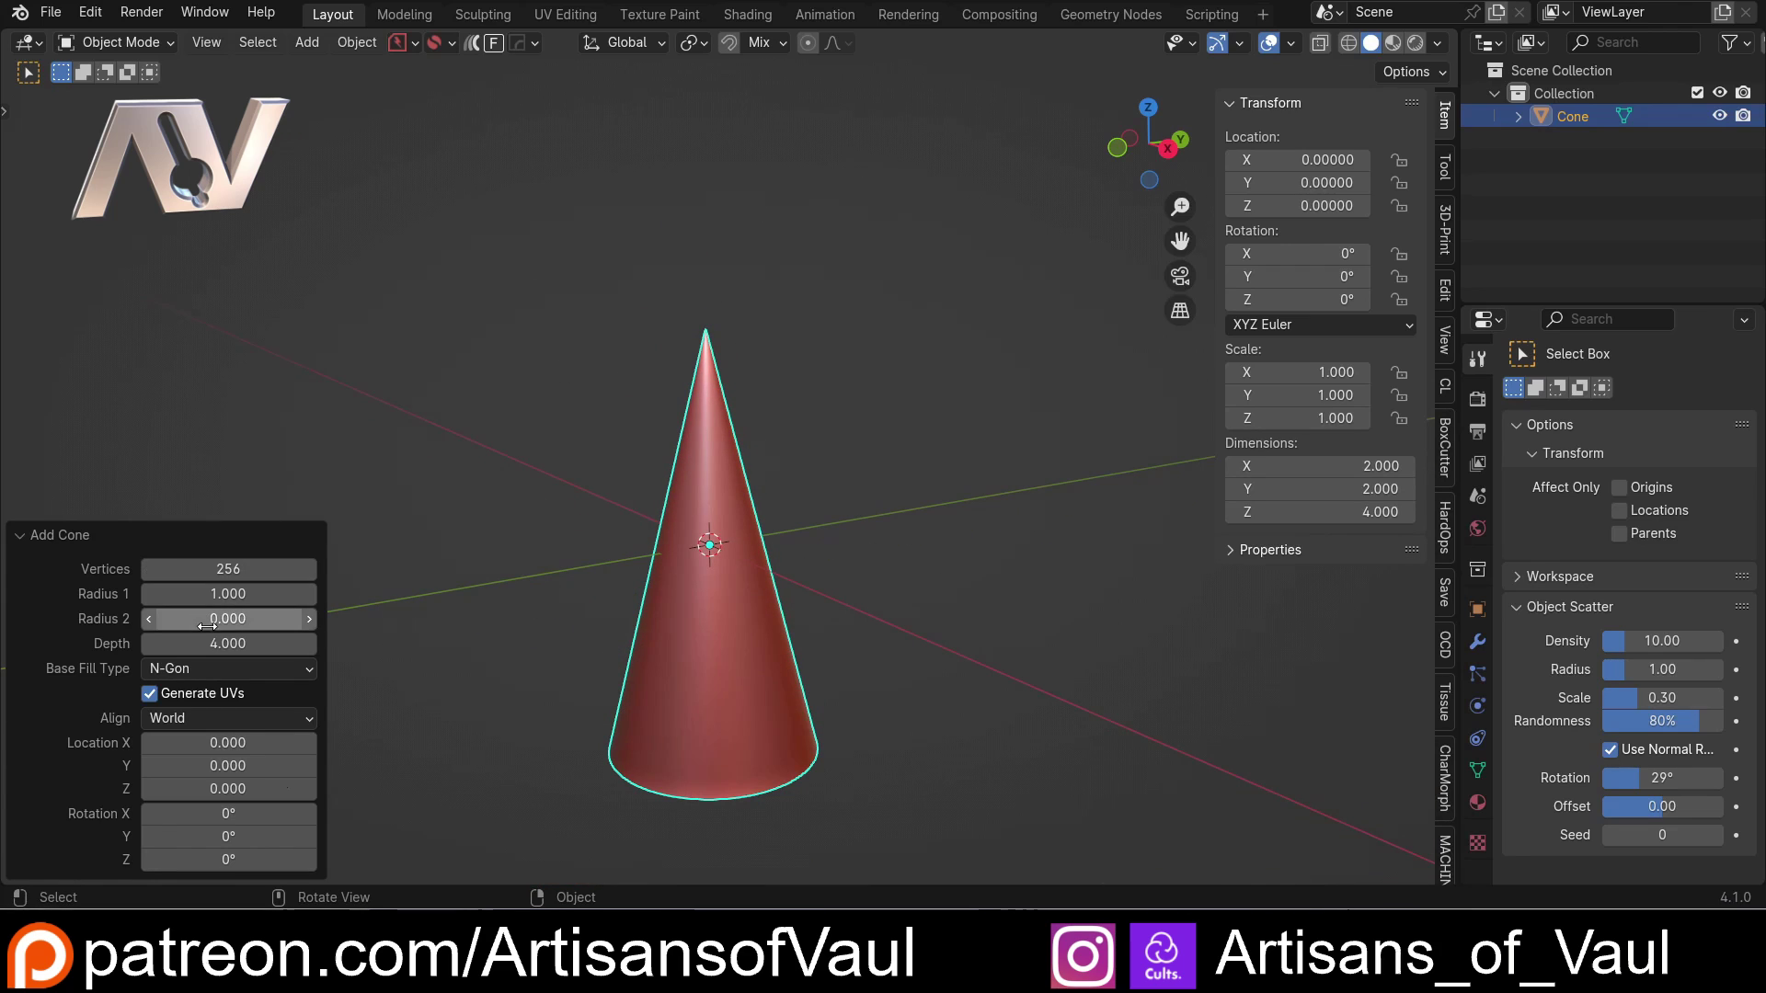
# Set Radius 1 to 39.5/2 (19.75) and Radius 2 to 37/2 (18.5).
pyautogui.click(265, 592)
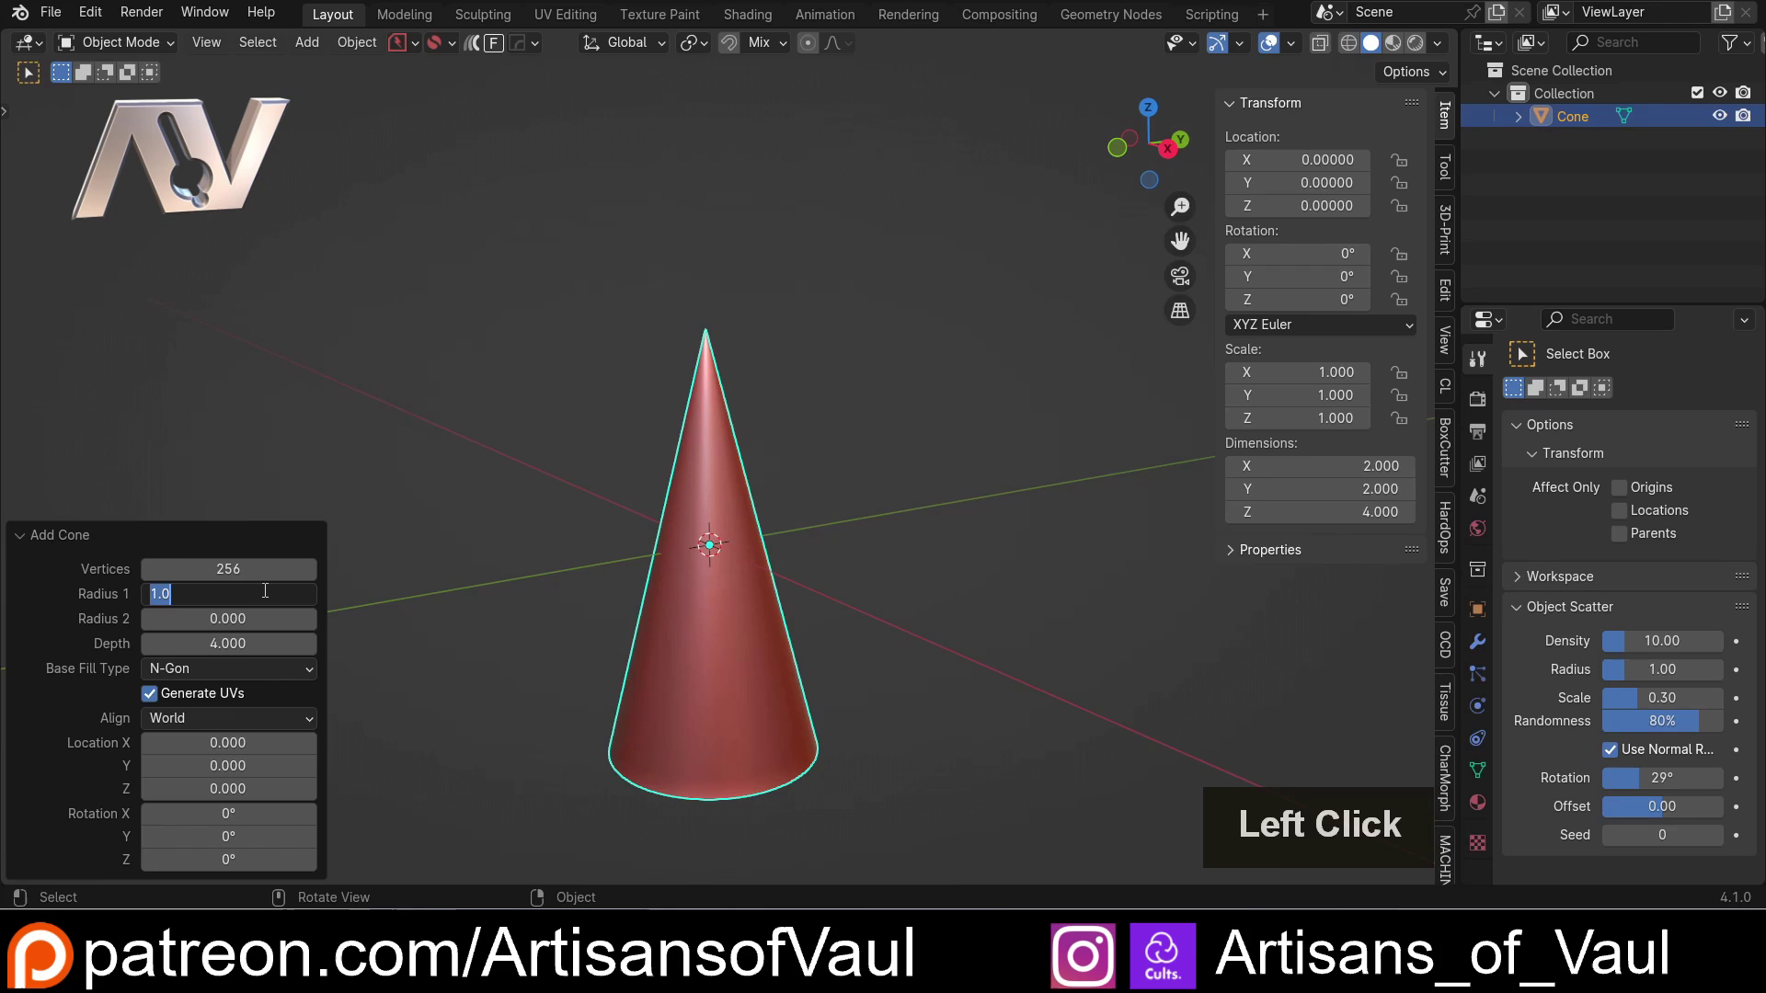
pyautogui.write('39.5/2')
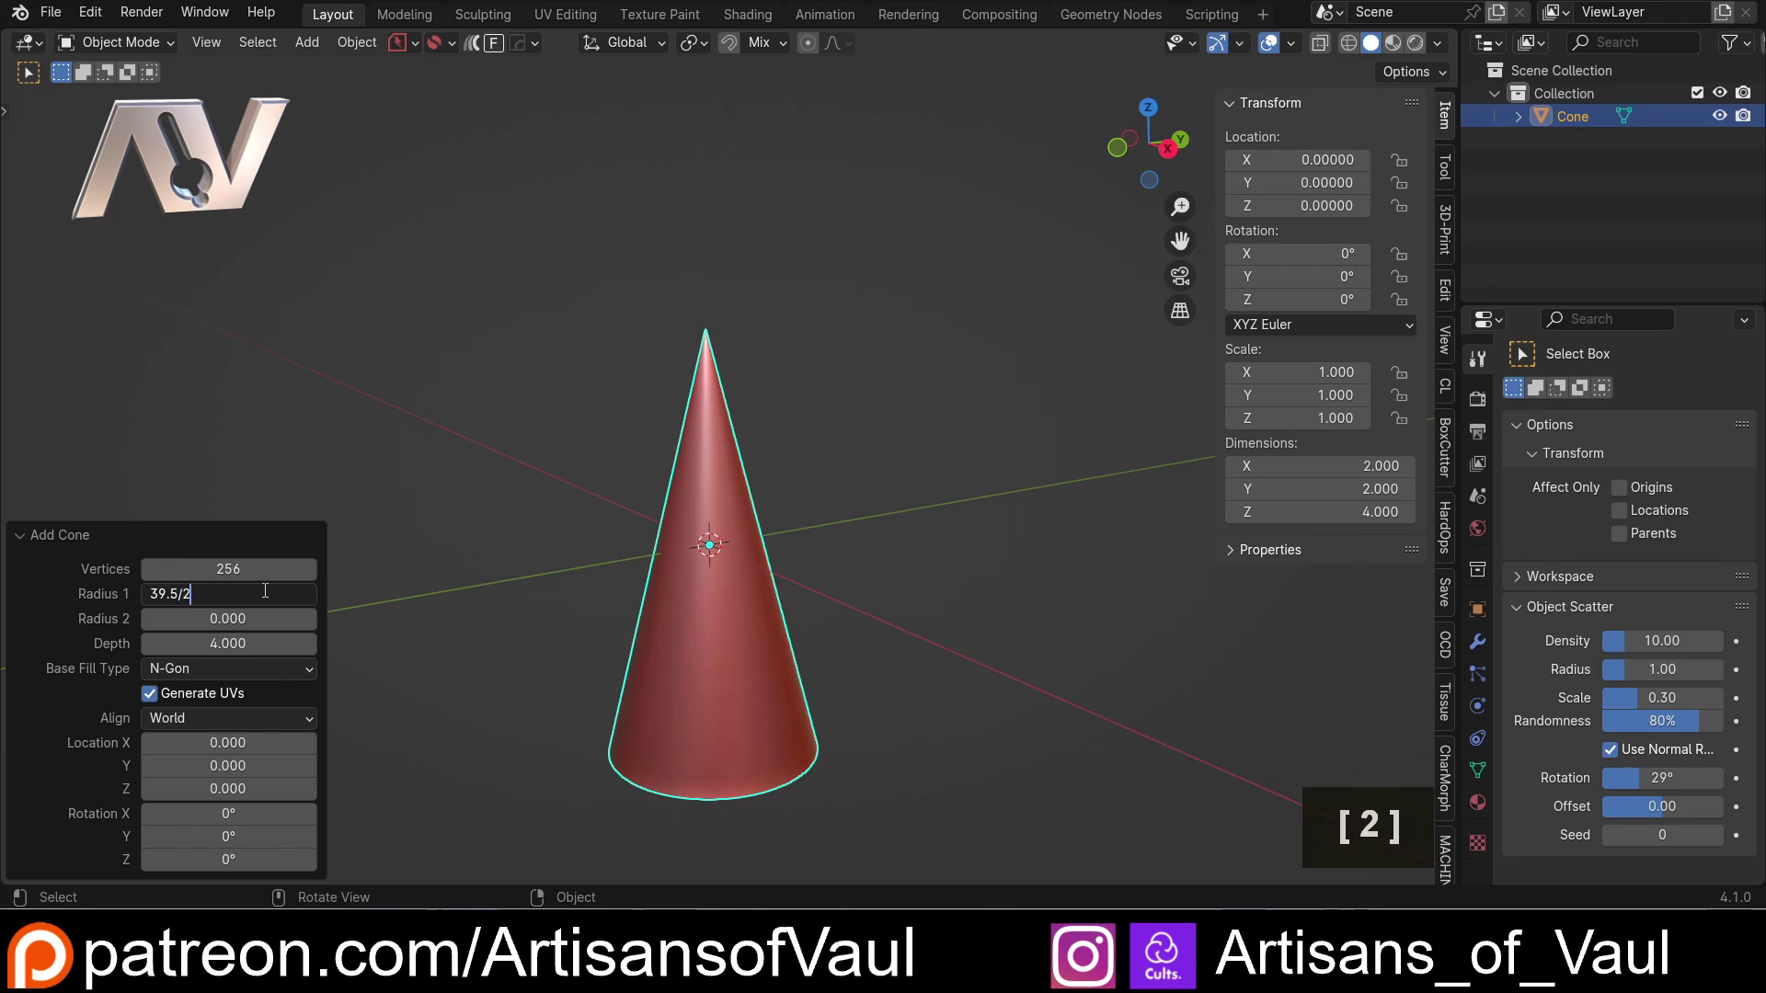
pyautogui.press('Return')
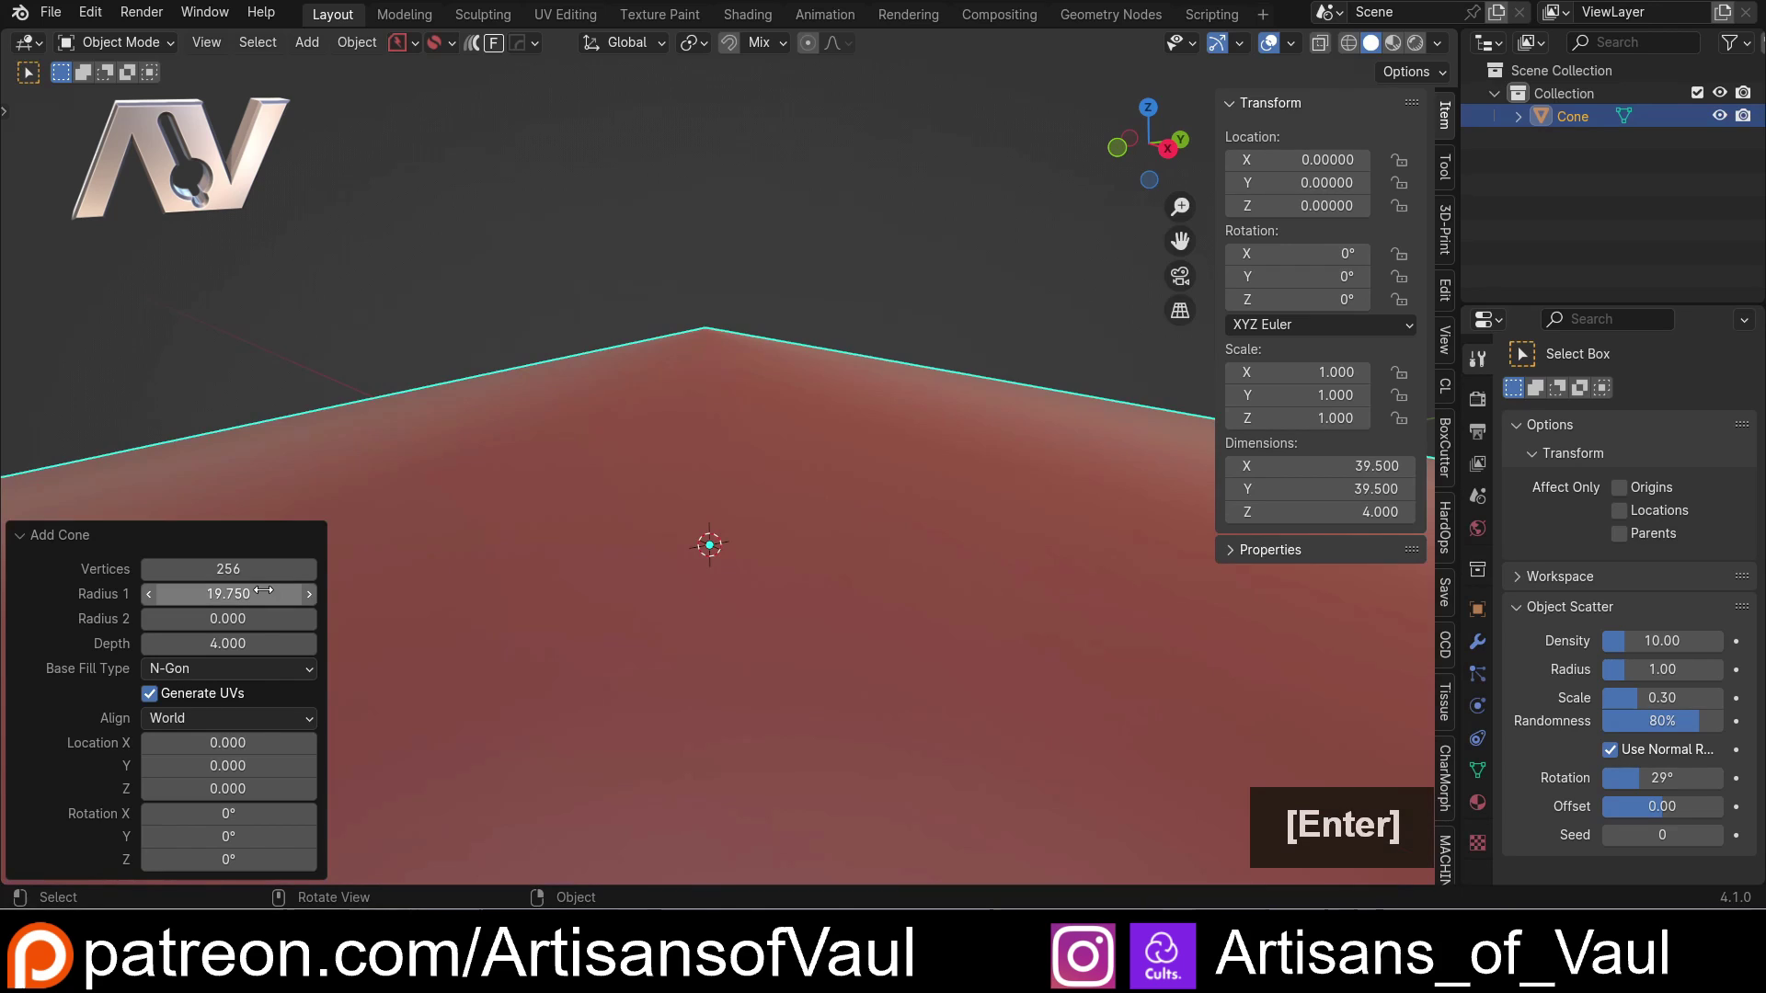
pyautogui.click(258, 620)
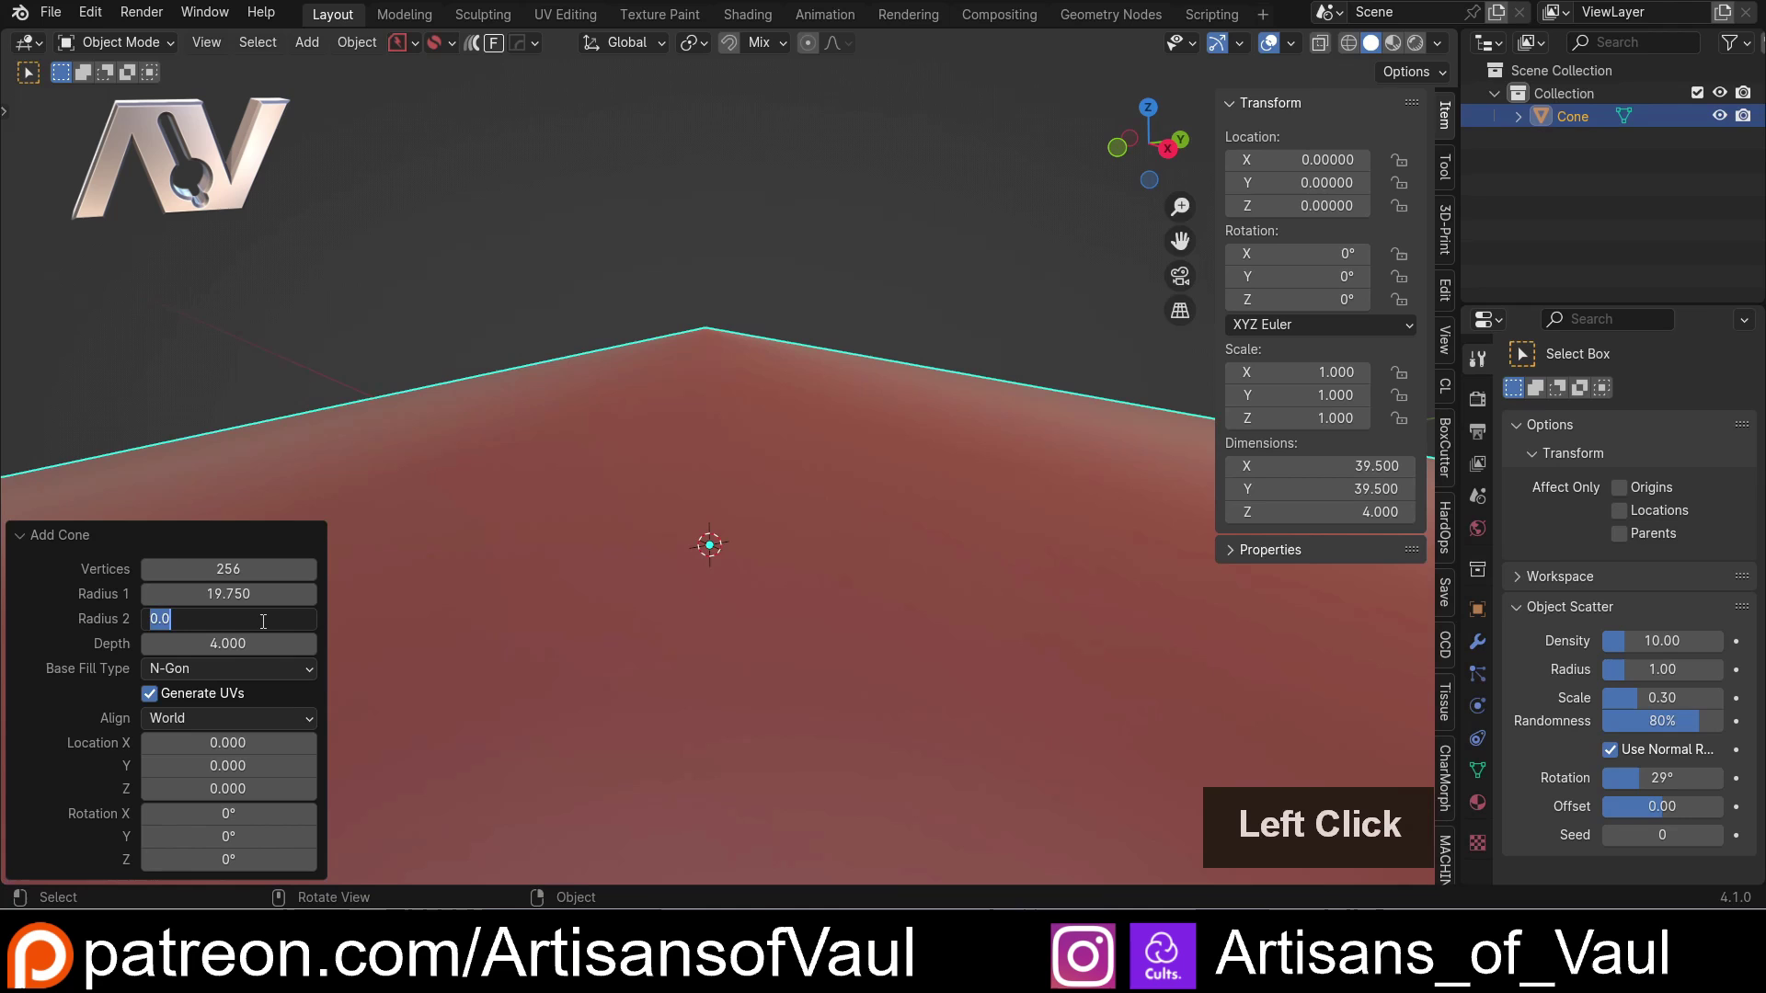
pyautogui.write('37/2')
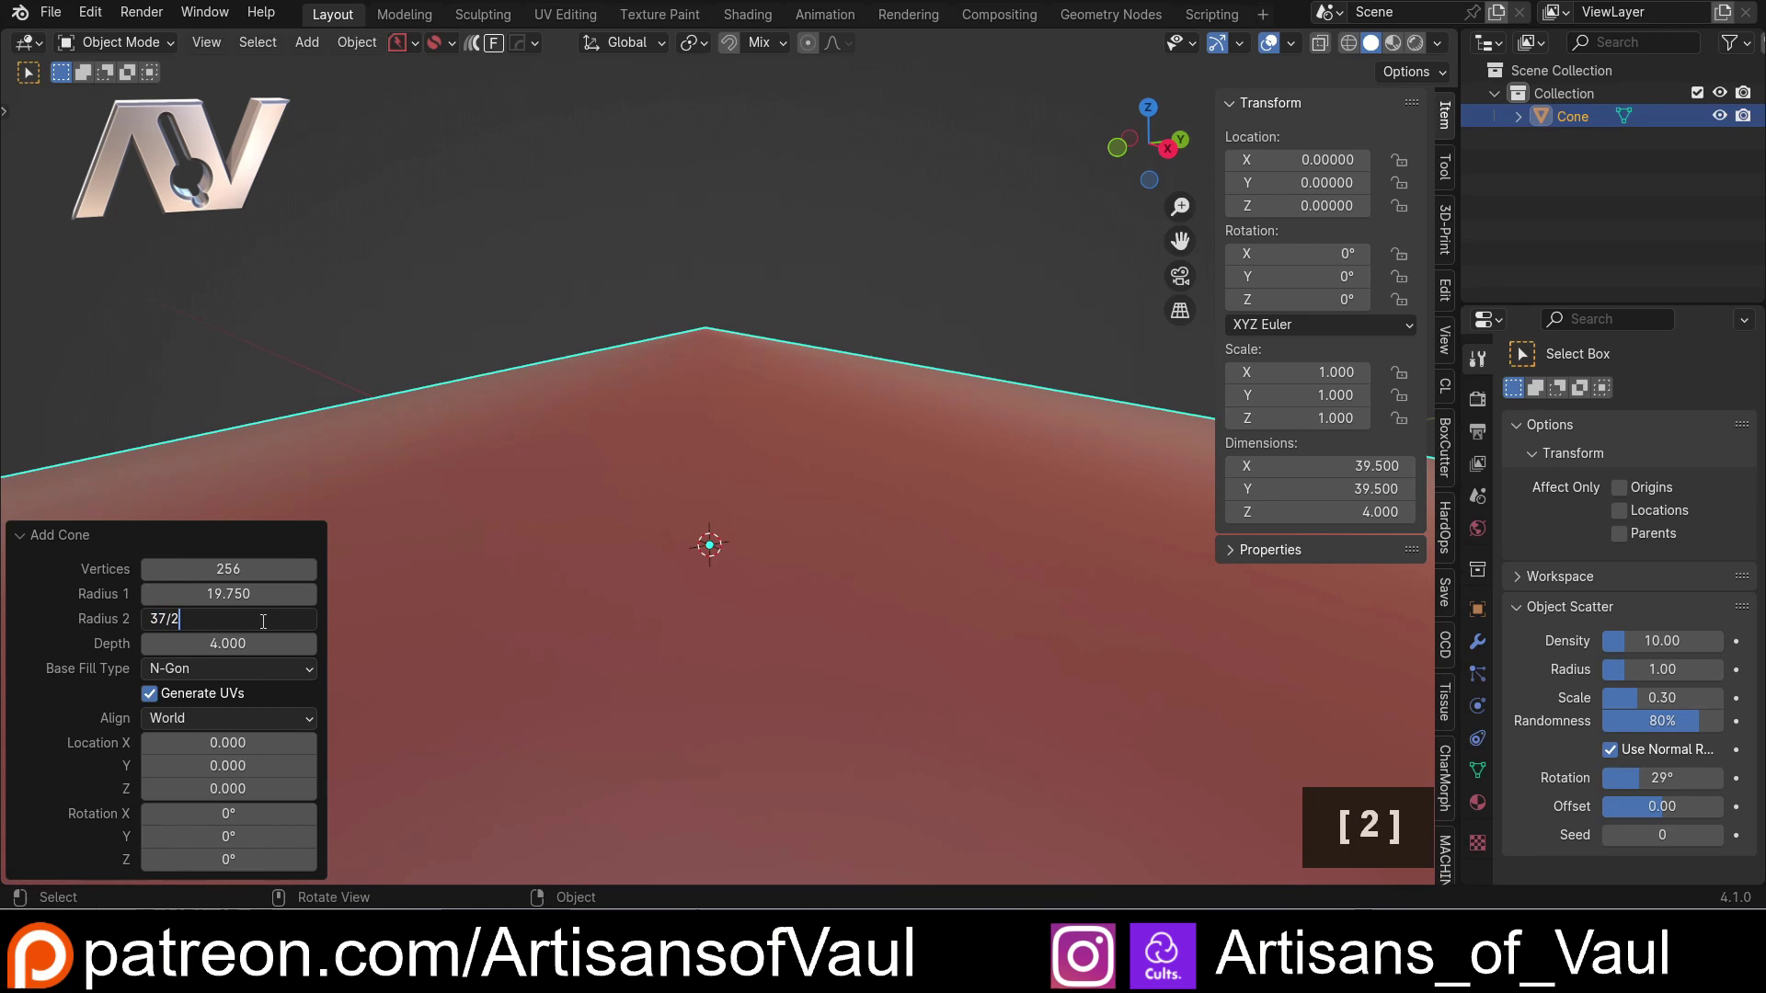
pyautogui.press('Return')
pyautogui.scroll(-6, 604, 399)
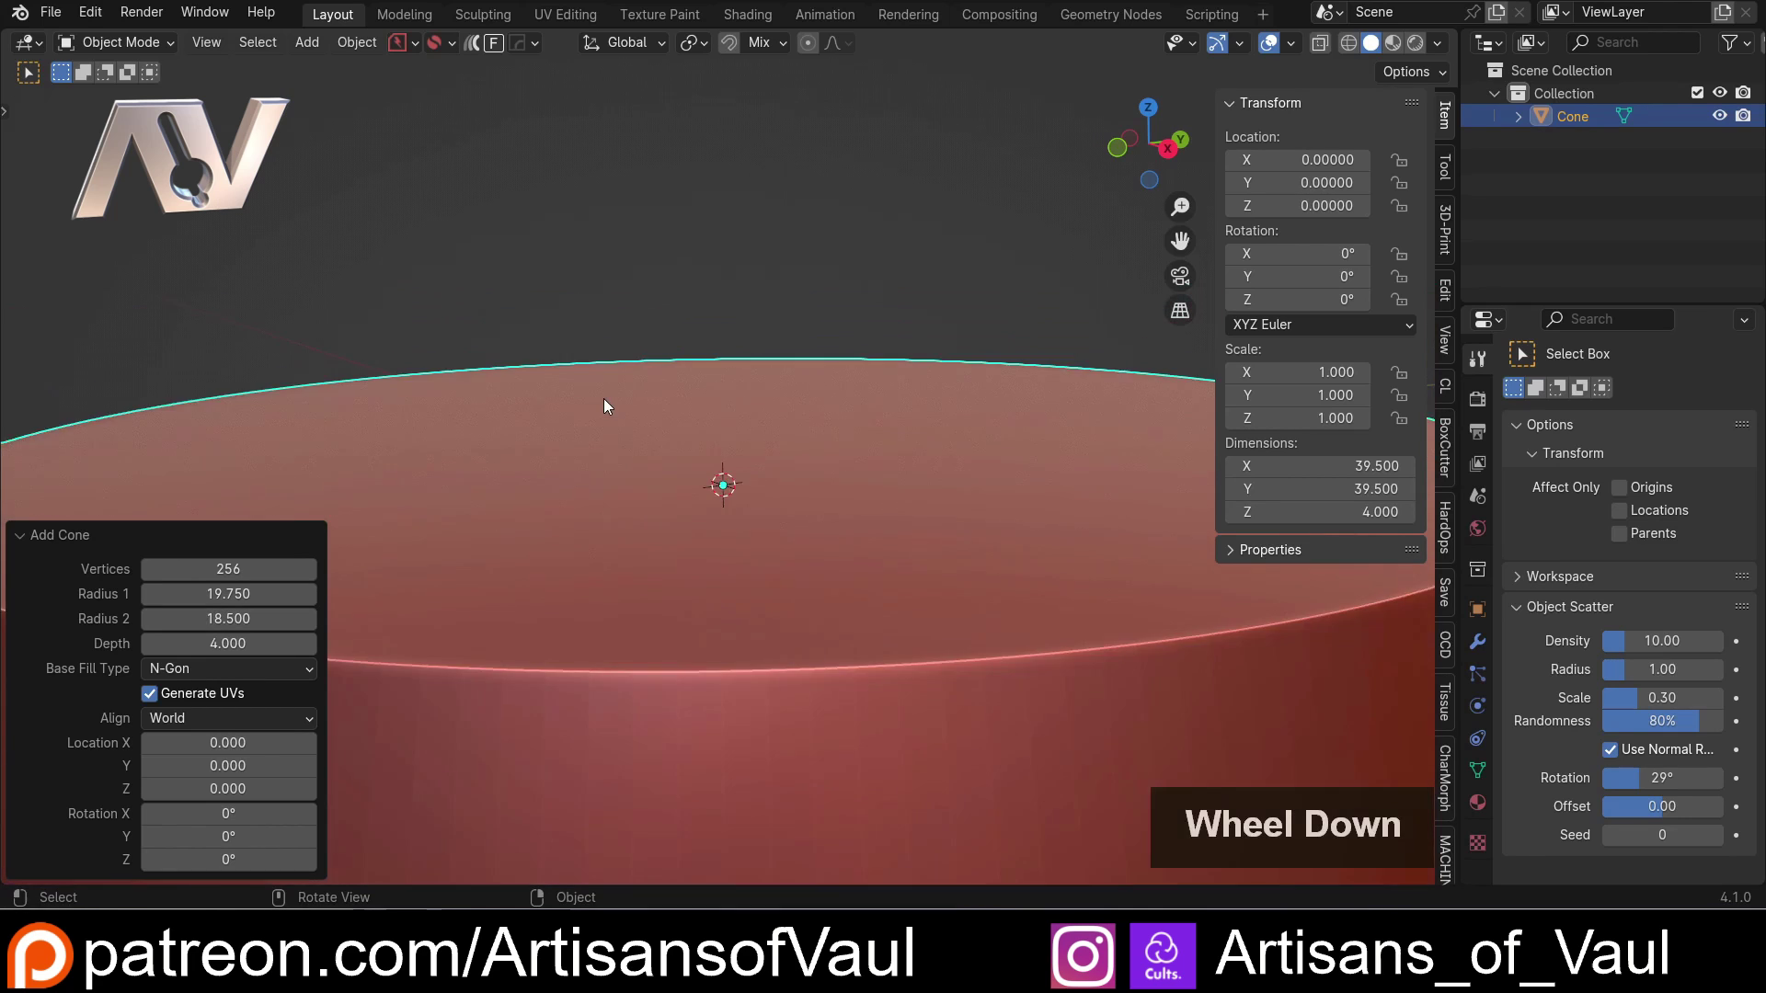
pyautogui.click(659, 336)
pyautogui.moveTo(660, 337); pyautogui.dragTo(644, 361, button='middle')
pyautogui.scroll(2, 583, 478)
pyautogui.keyDown('shift'); pyautogui.moveTo(582, 479); pyautogui.dragTo(607, 440, button='middle'); pyautogui.keyUp('shift')
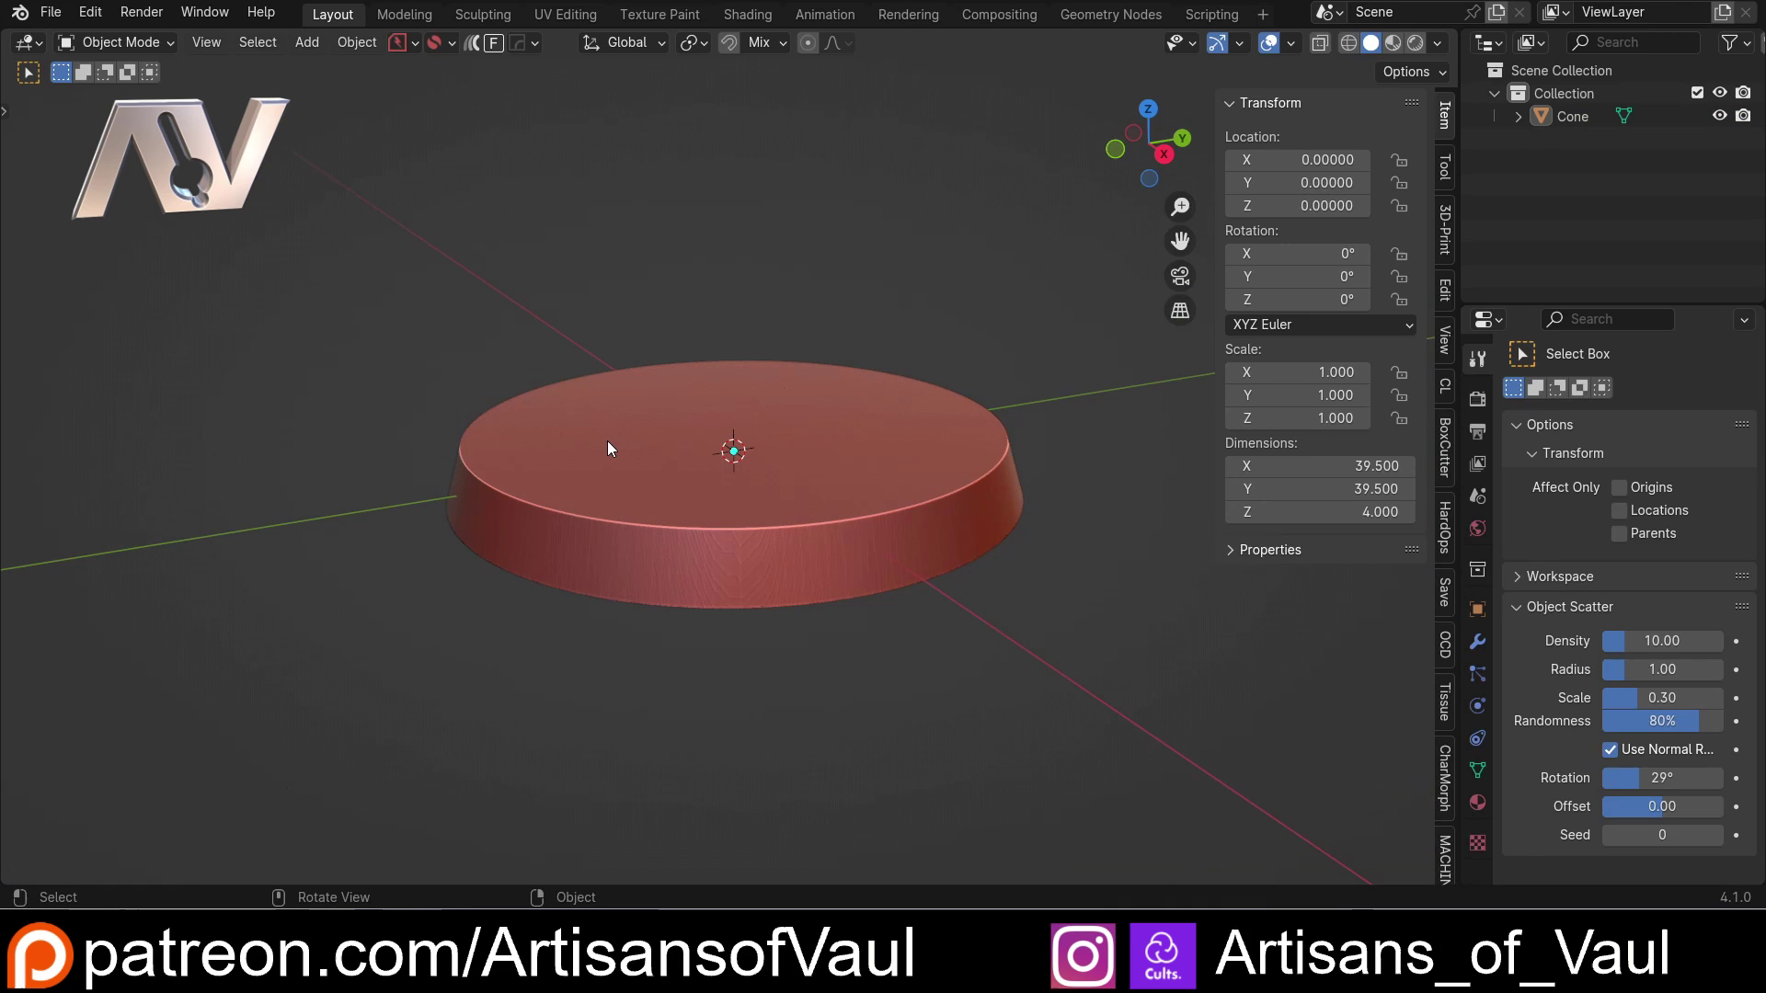
# Select the cone and bring back its Add Cone creation settings.
pyautogui.click(607, 440)
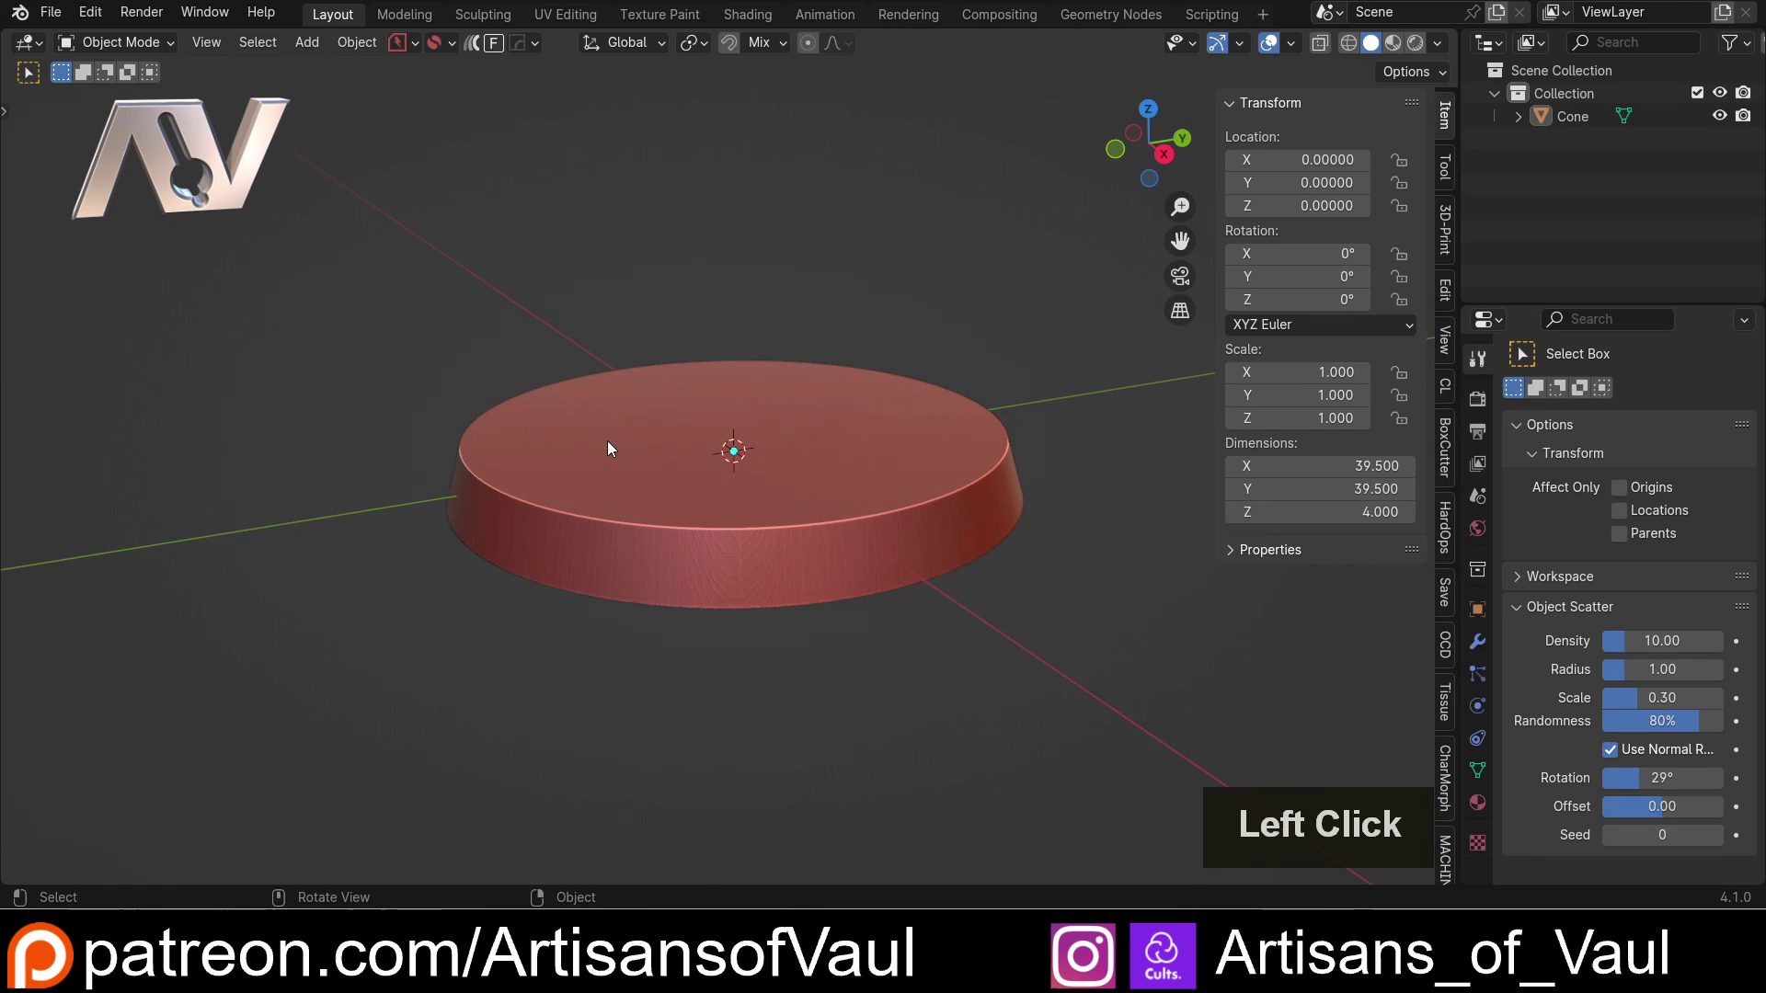
pyautogui.press('F9')
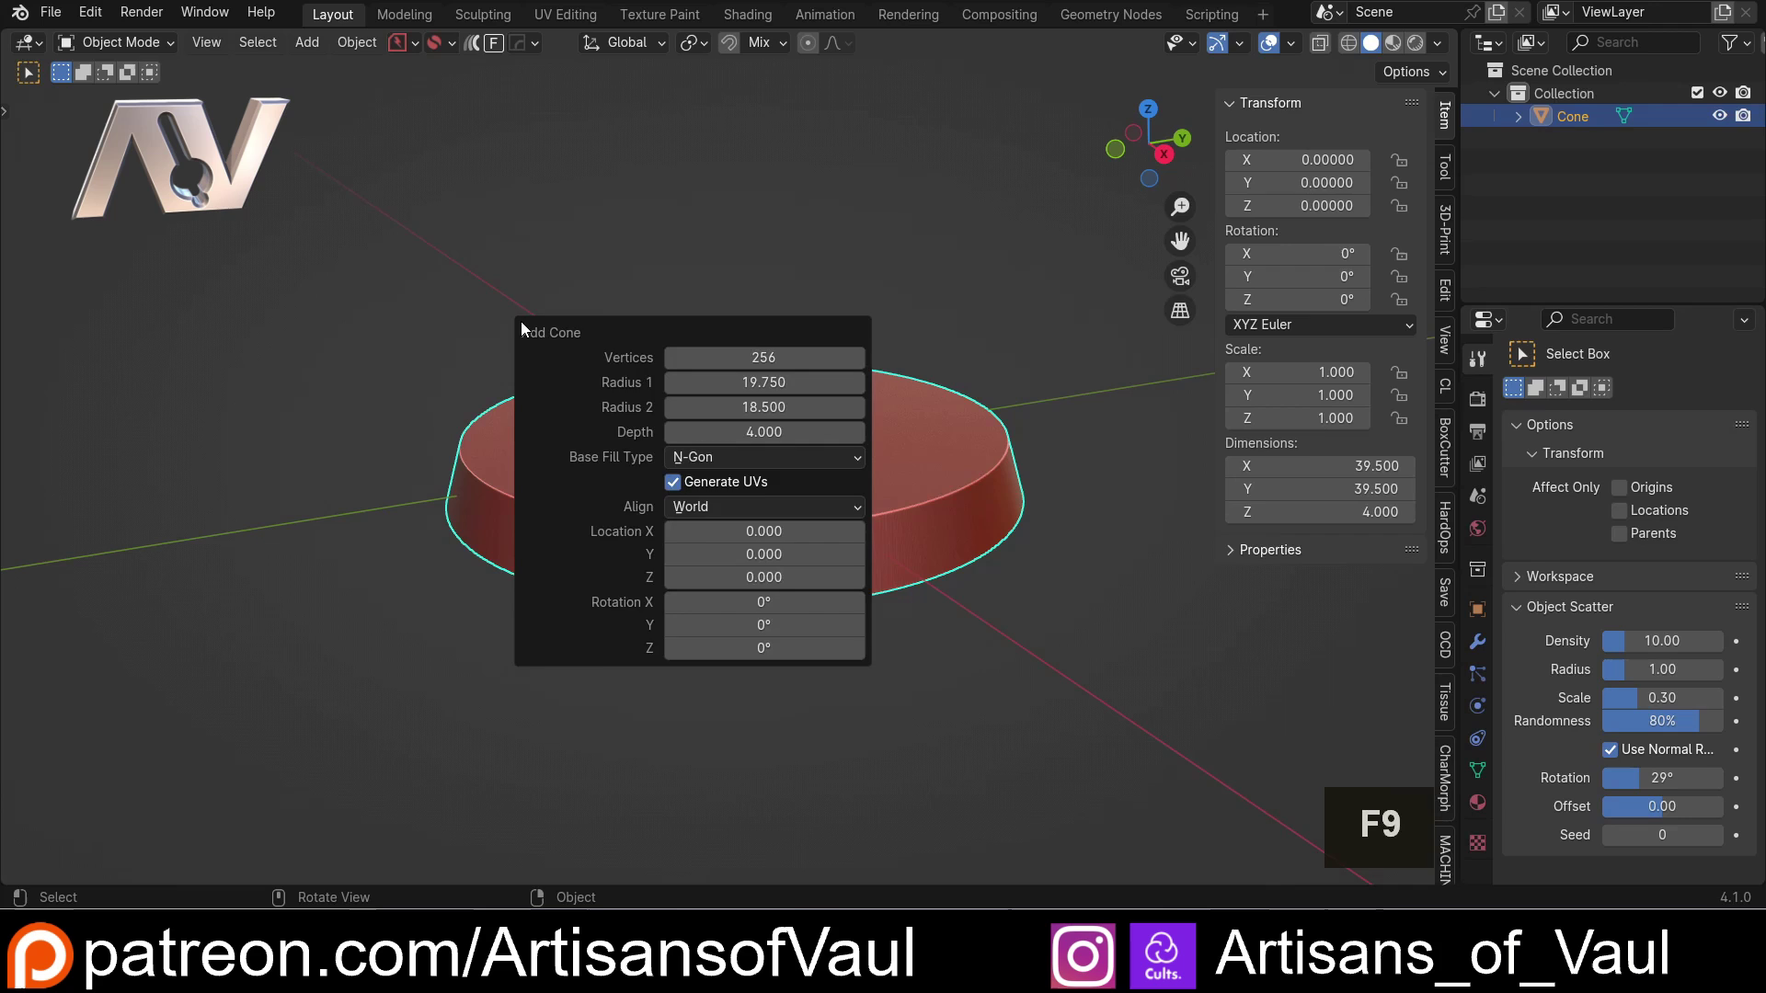
pyautogui.press('F9')
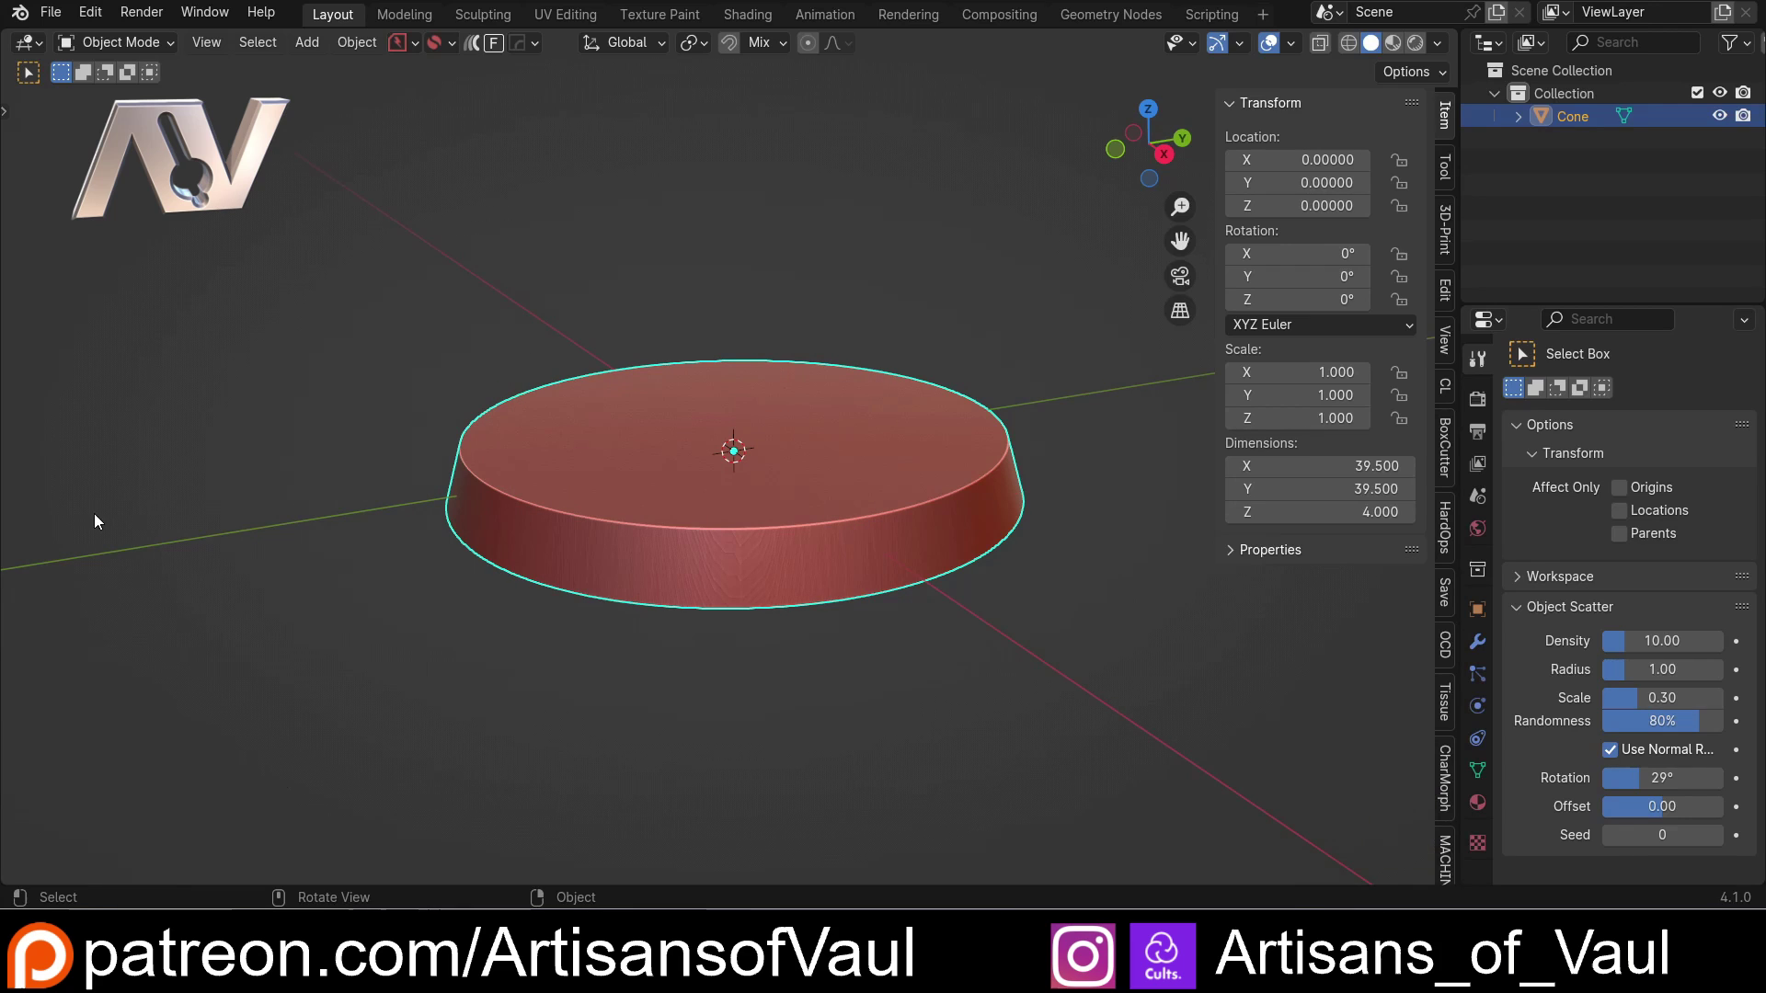
pyautogui.press('F9')
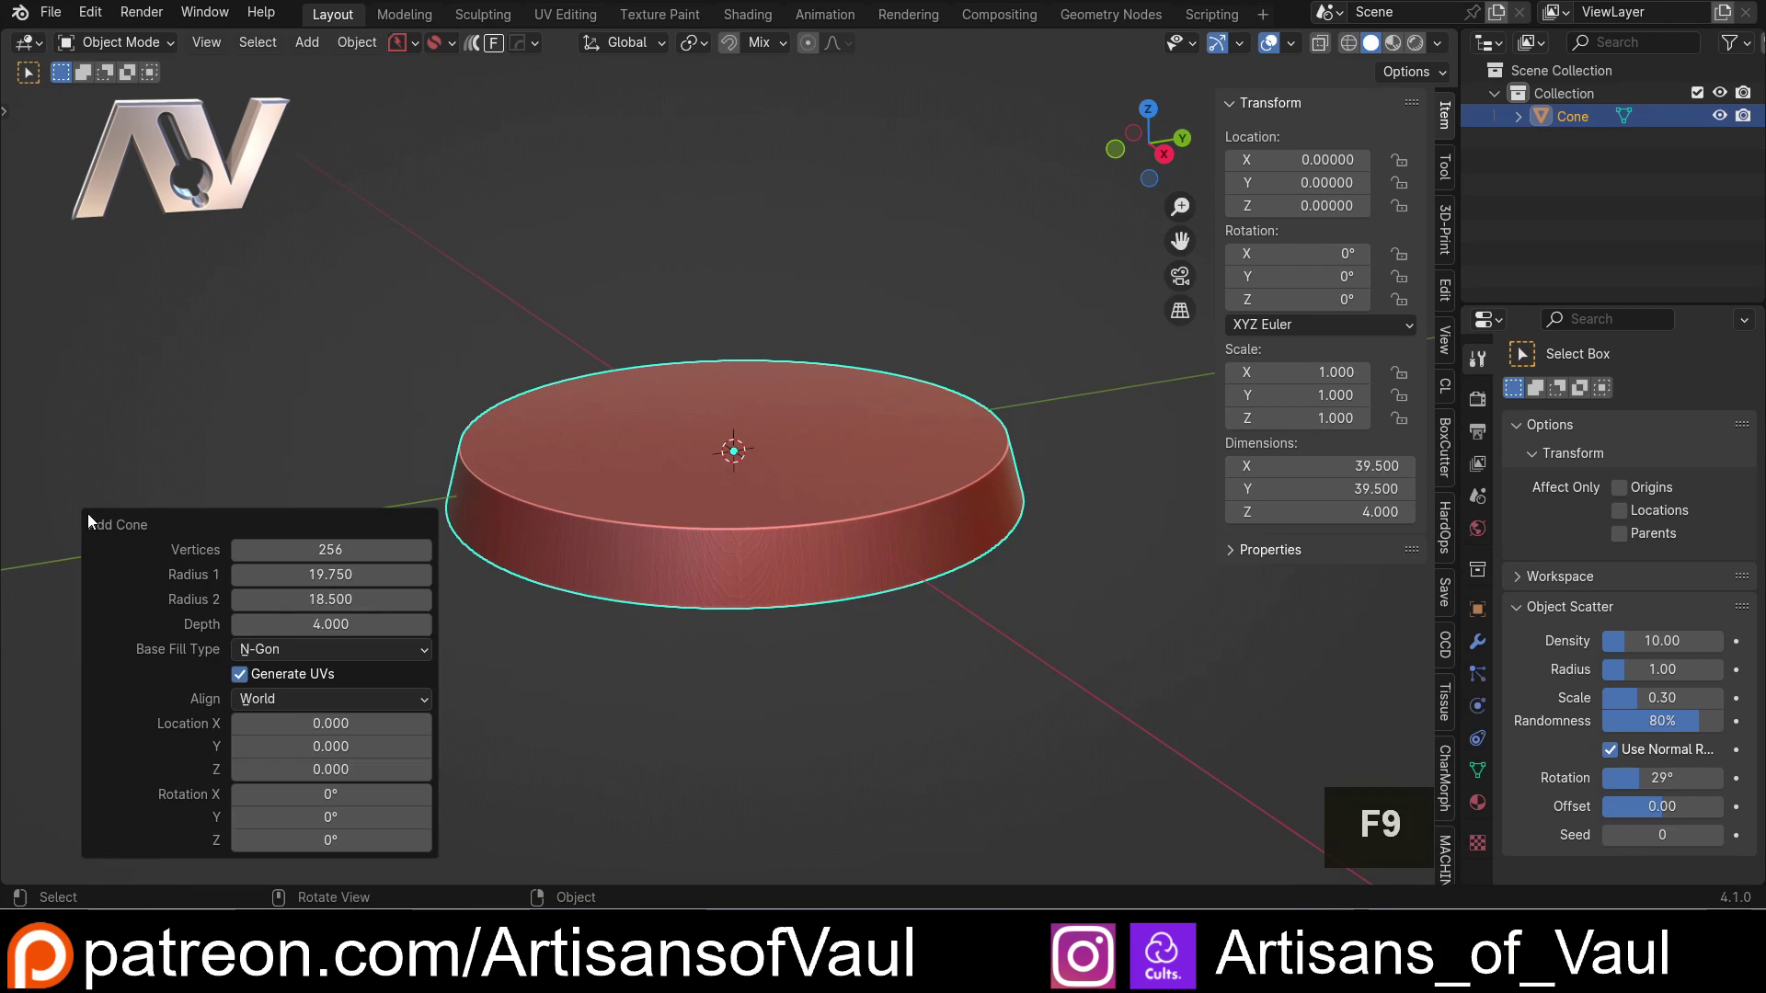
pyautogui.click(336, 599)
pyautogui.press('Escape')
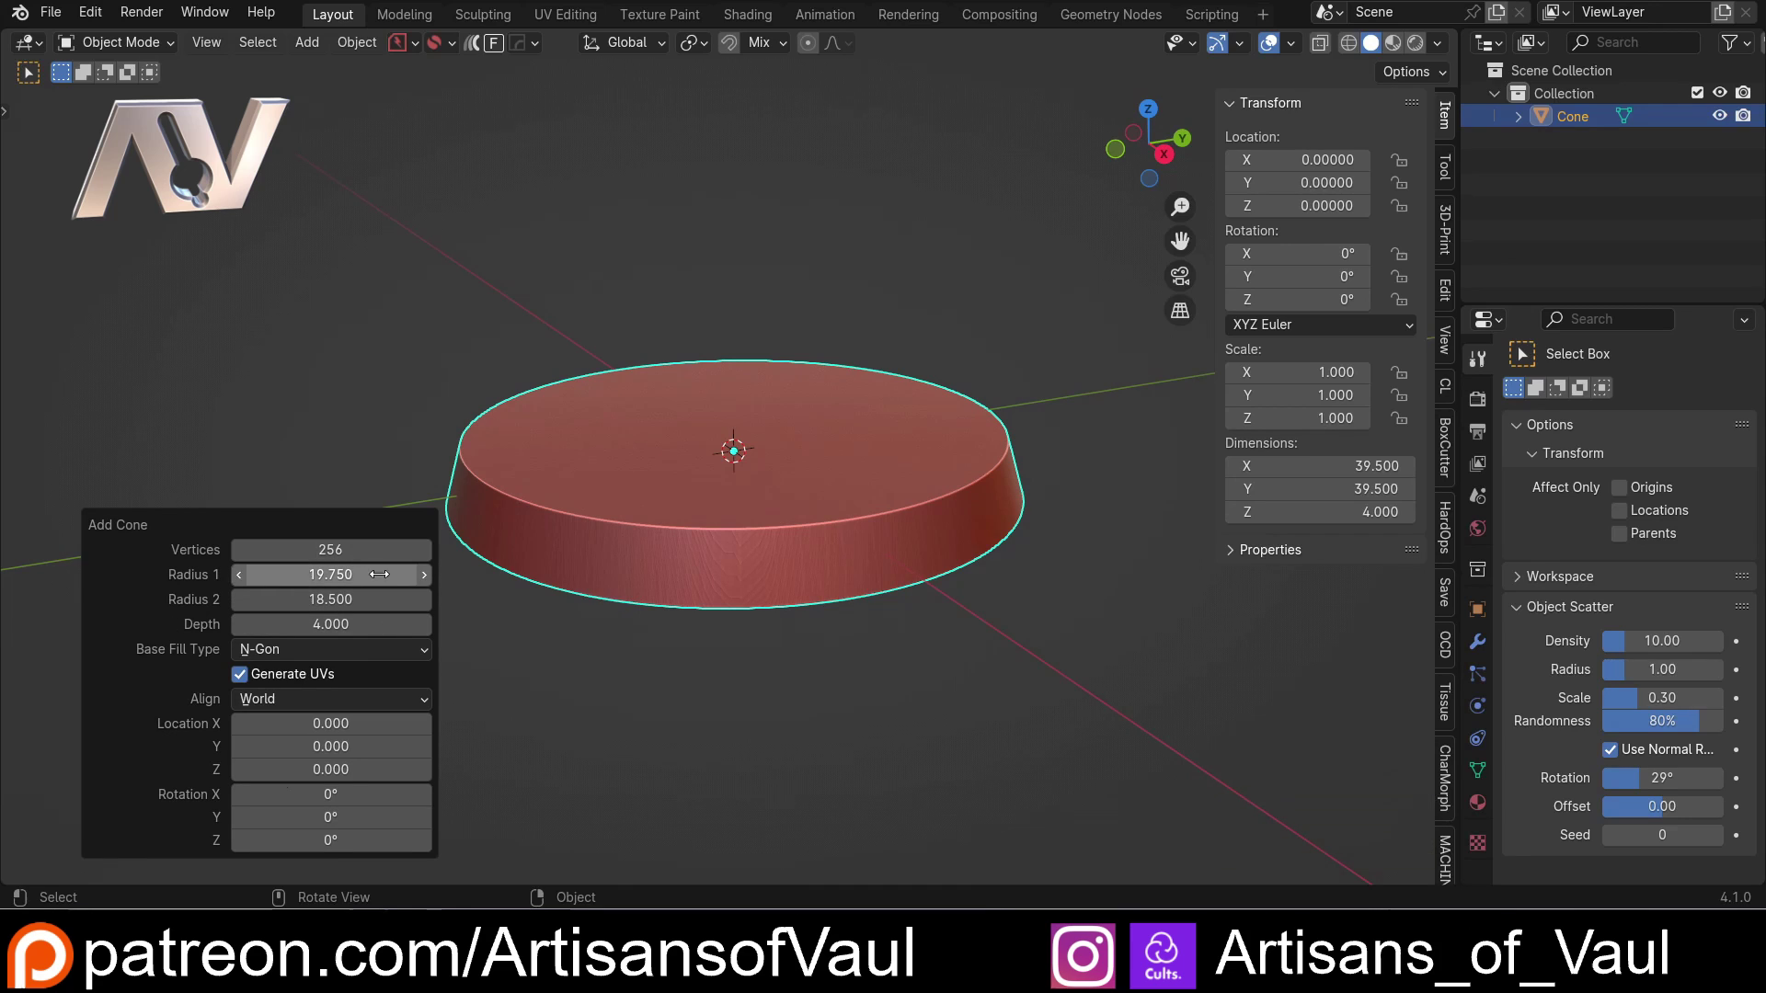
# Set the cone's base radius to 16 (32/2) and top radius to 14.5 (29/2).
pyautogui.click(349, 575)
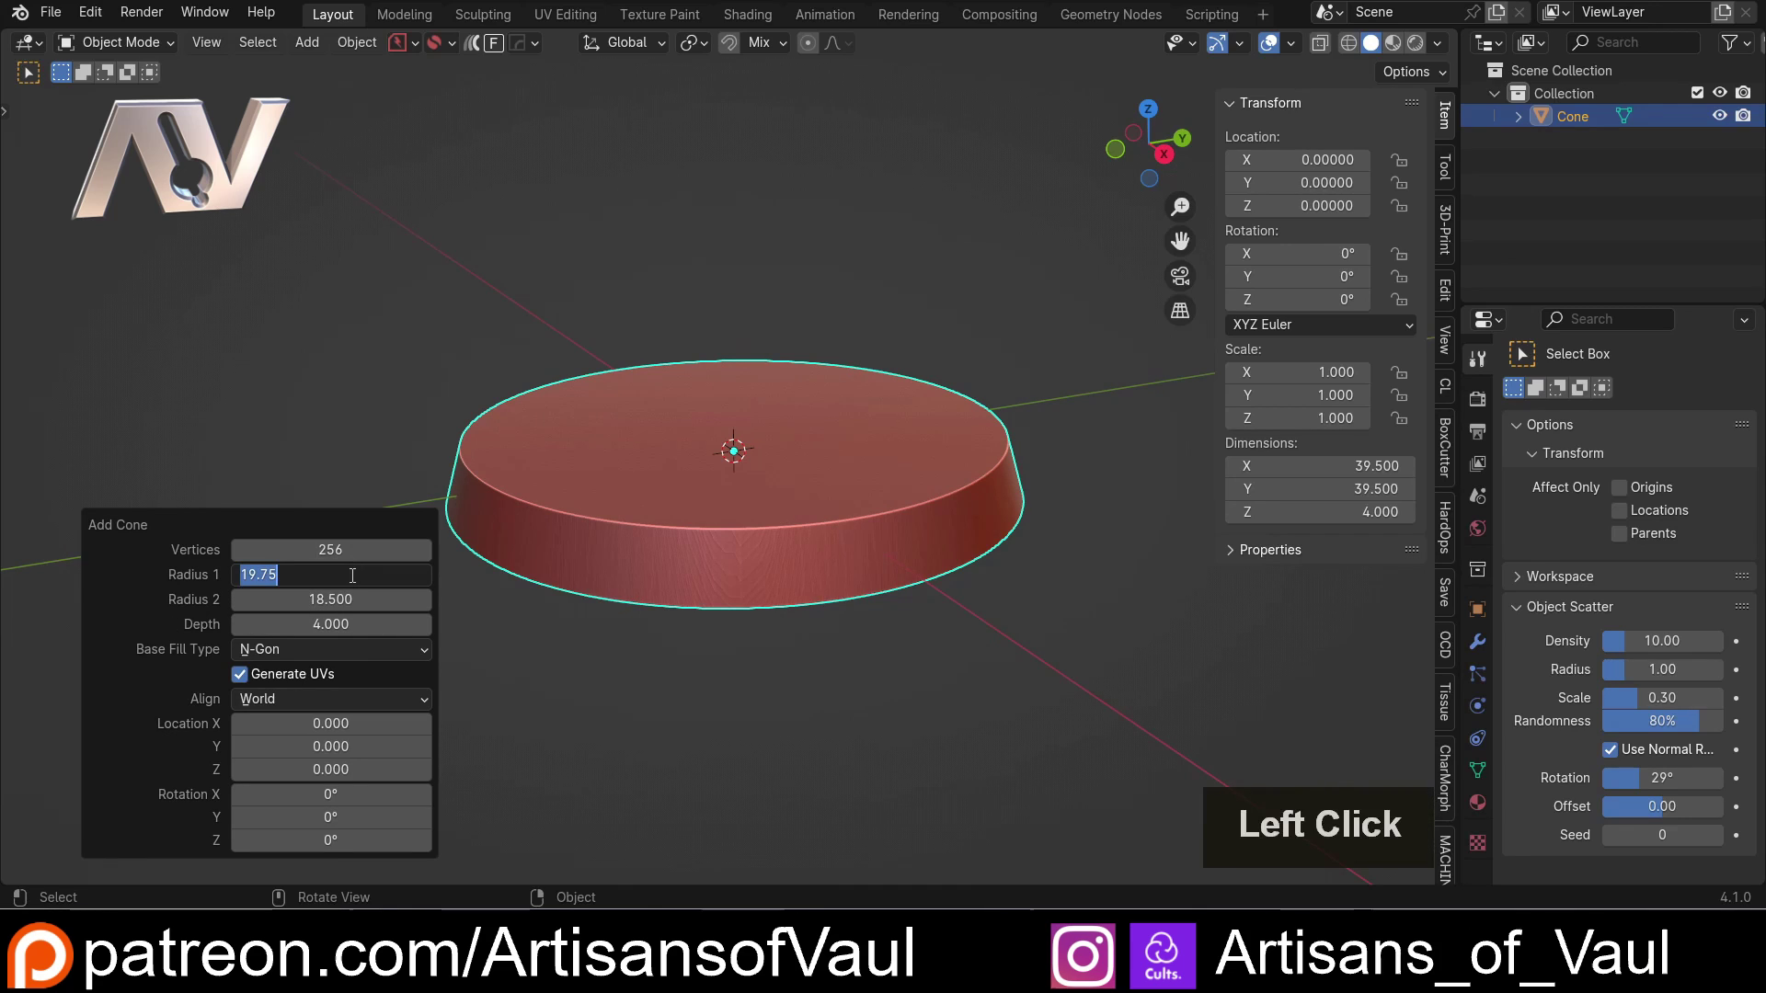
pyautogui.write('32/2')
pyautogui.press('Return')
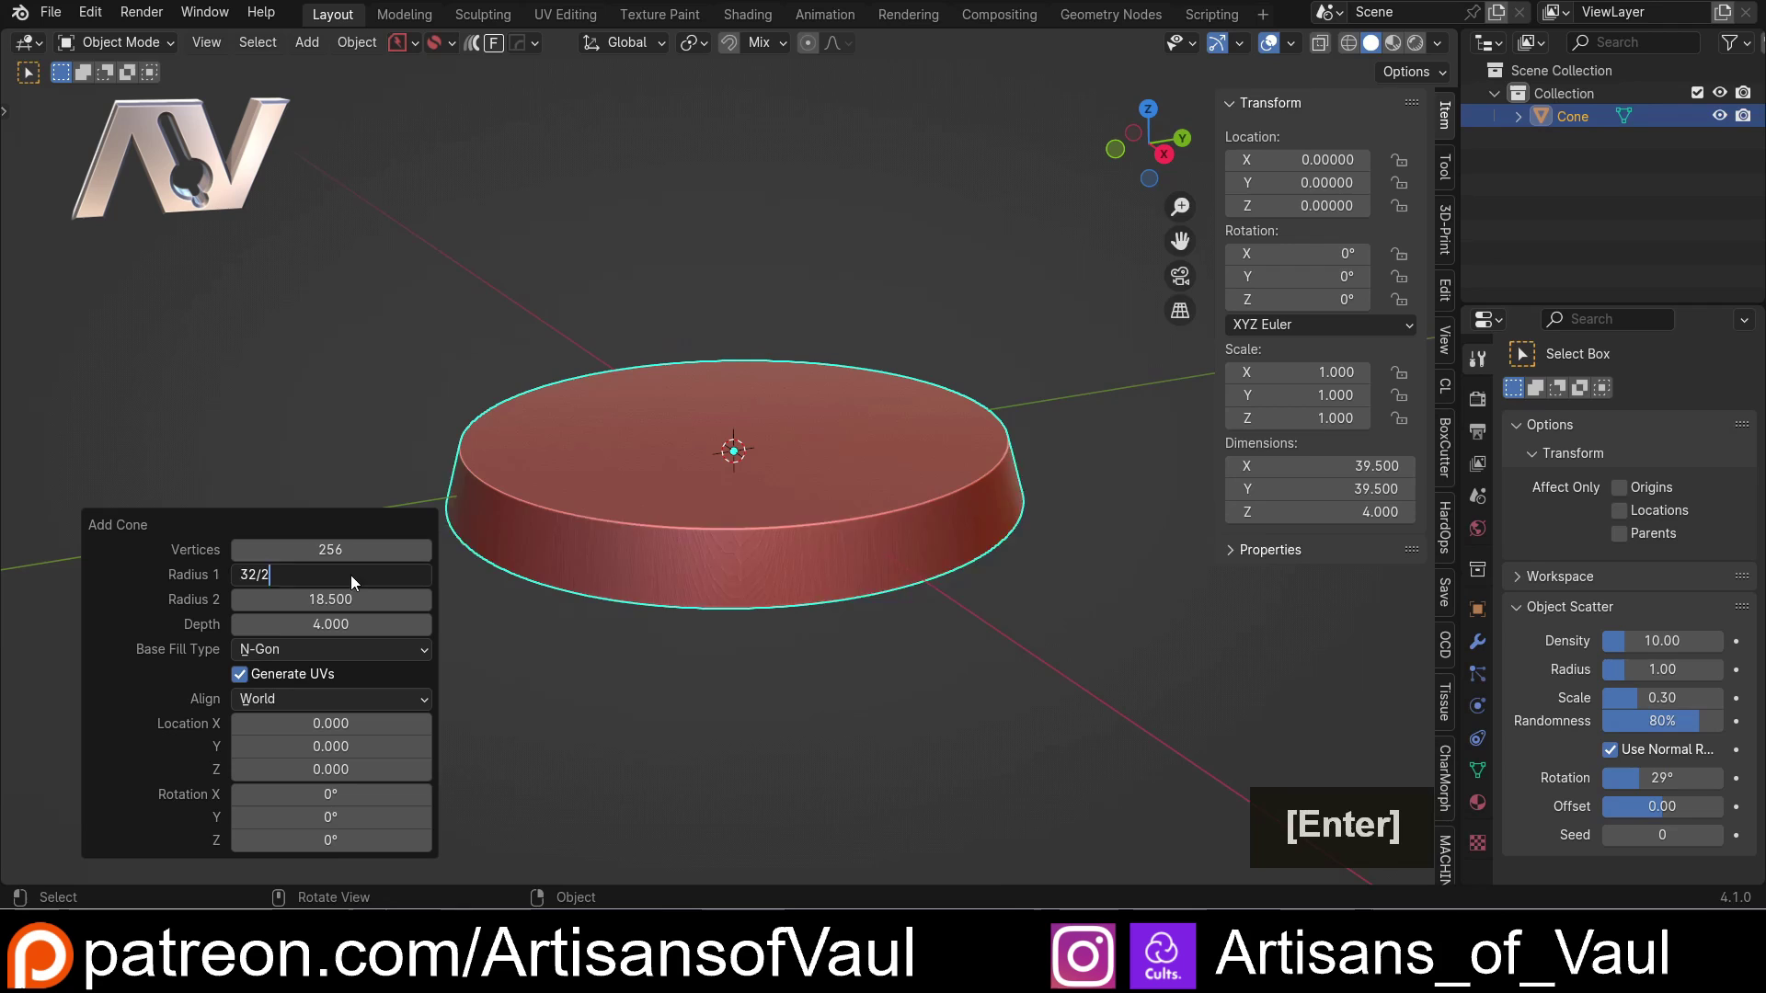
pyautogui.click(376, 601)
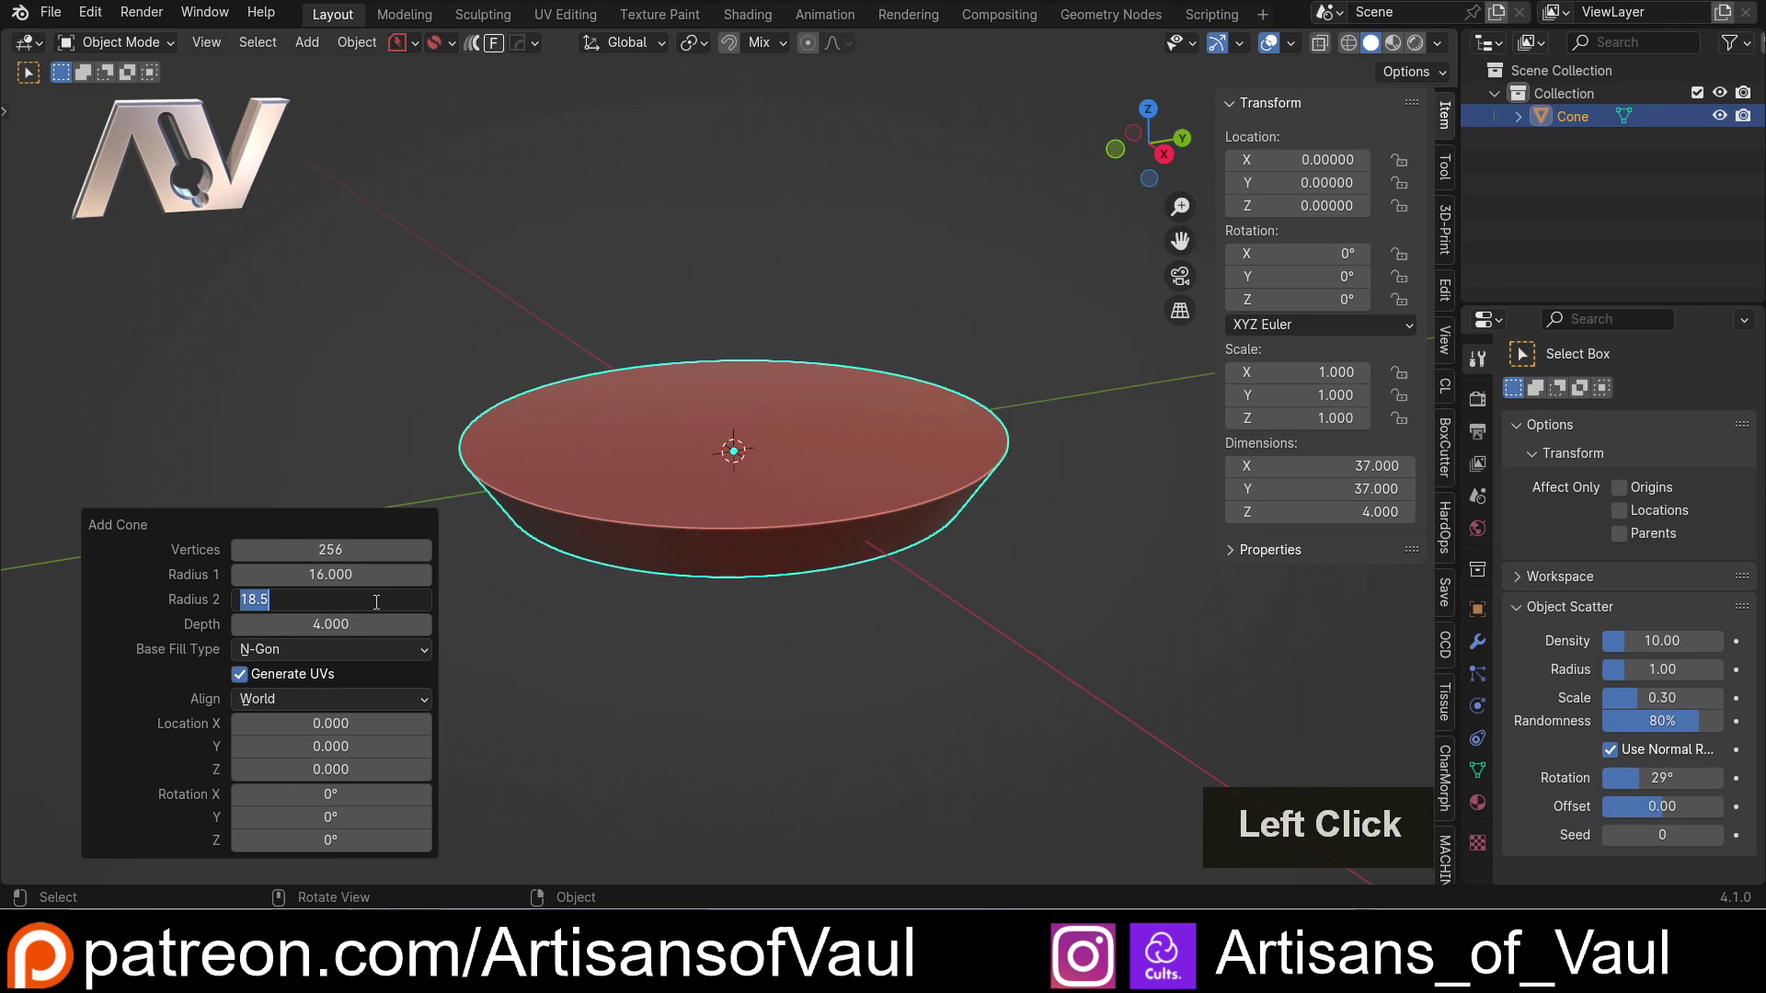
pyautogui.write('29/2')
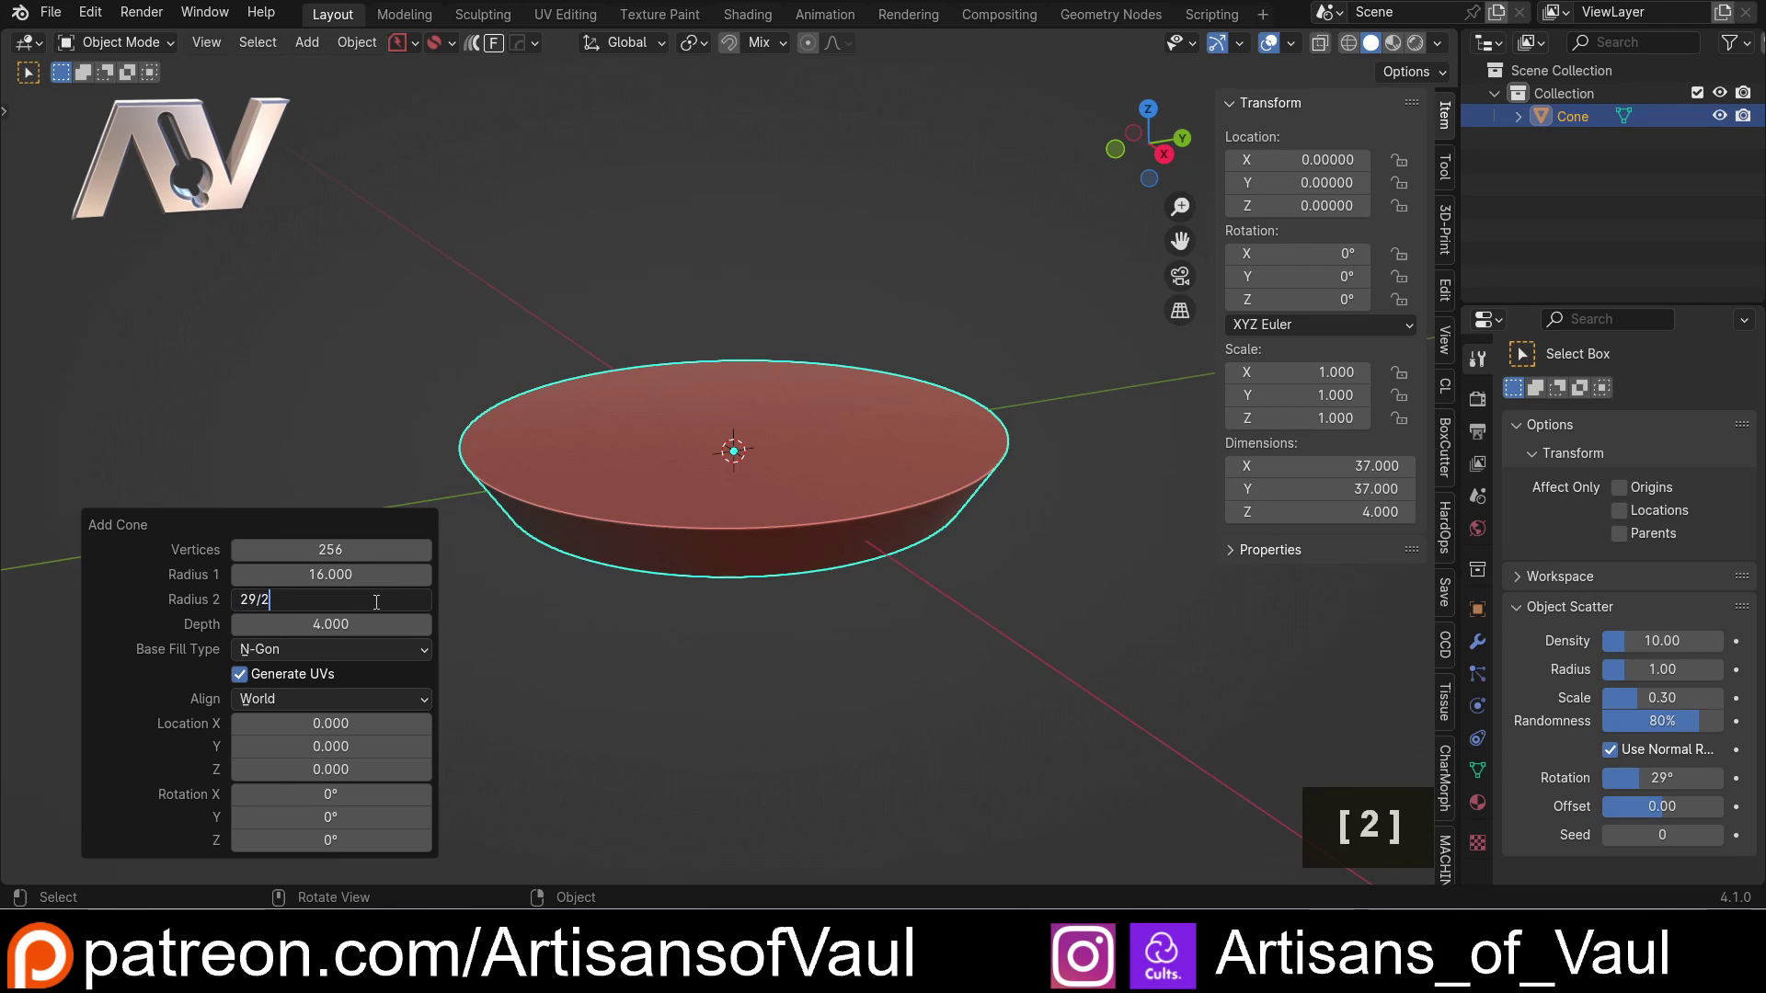
pyautogui.press('Return')
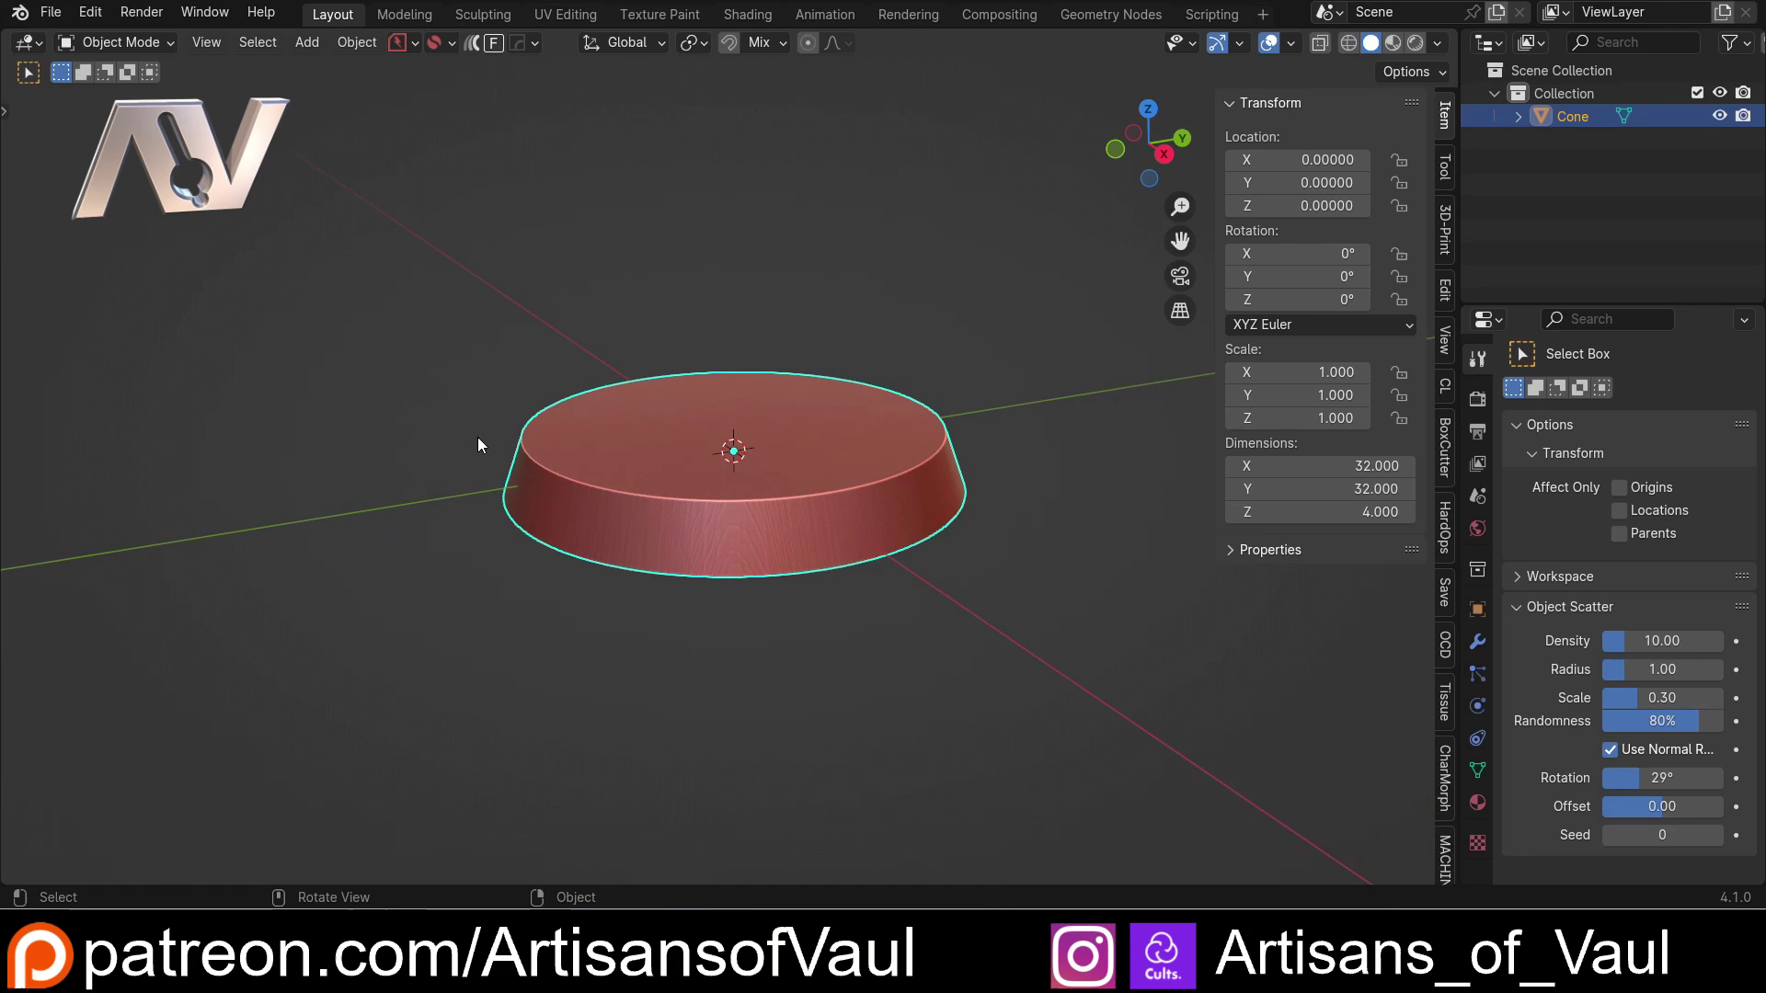
pyautogui.moveTo(478, 438); pyautogui.dragTo(484, 476, button='middle')
pyautogui.click(1039, 478)
pyautogui.scroll(1, 675, 493)
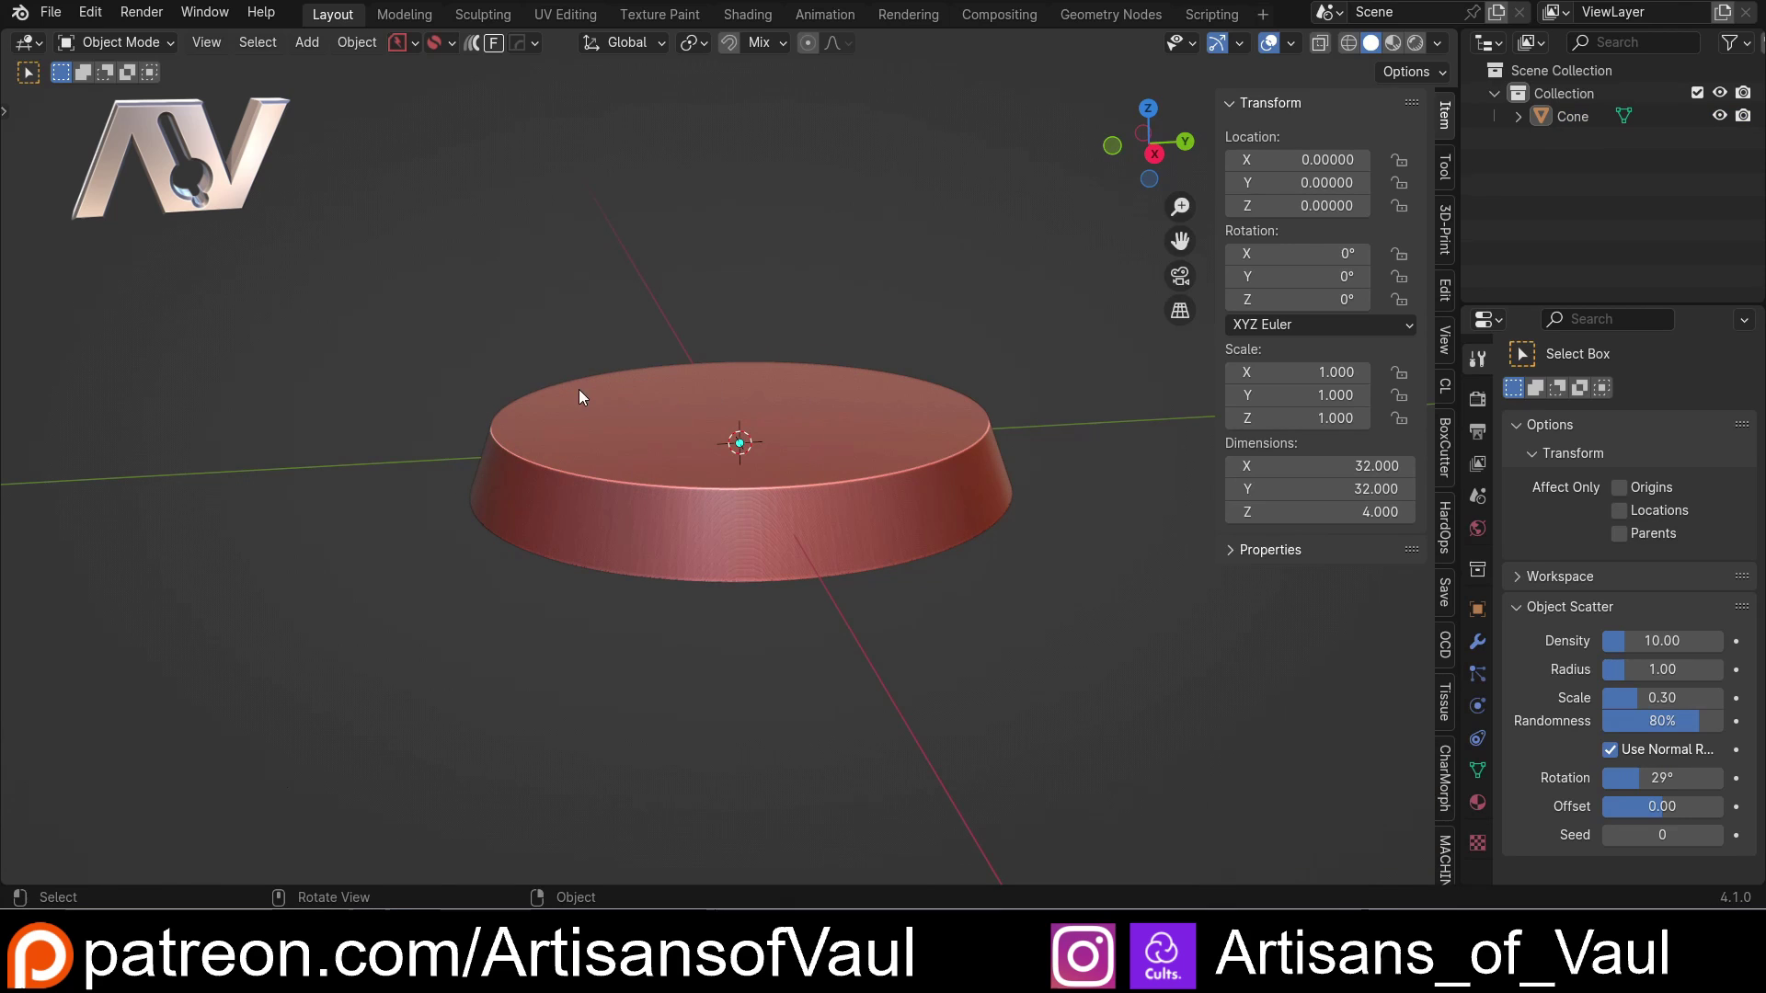
pyautogui.moveTo(582, 390); pyautogui.dragTo(603, 379, button='middle')
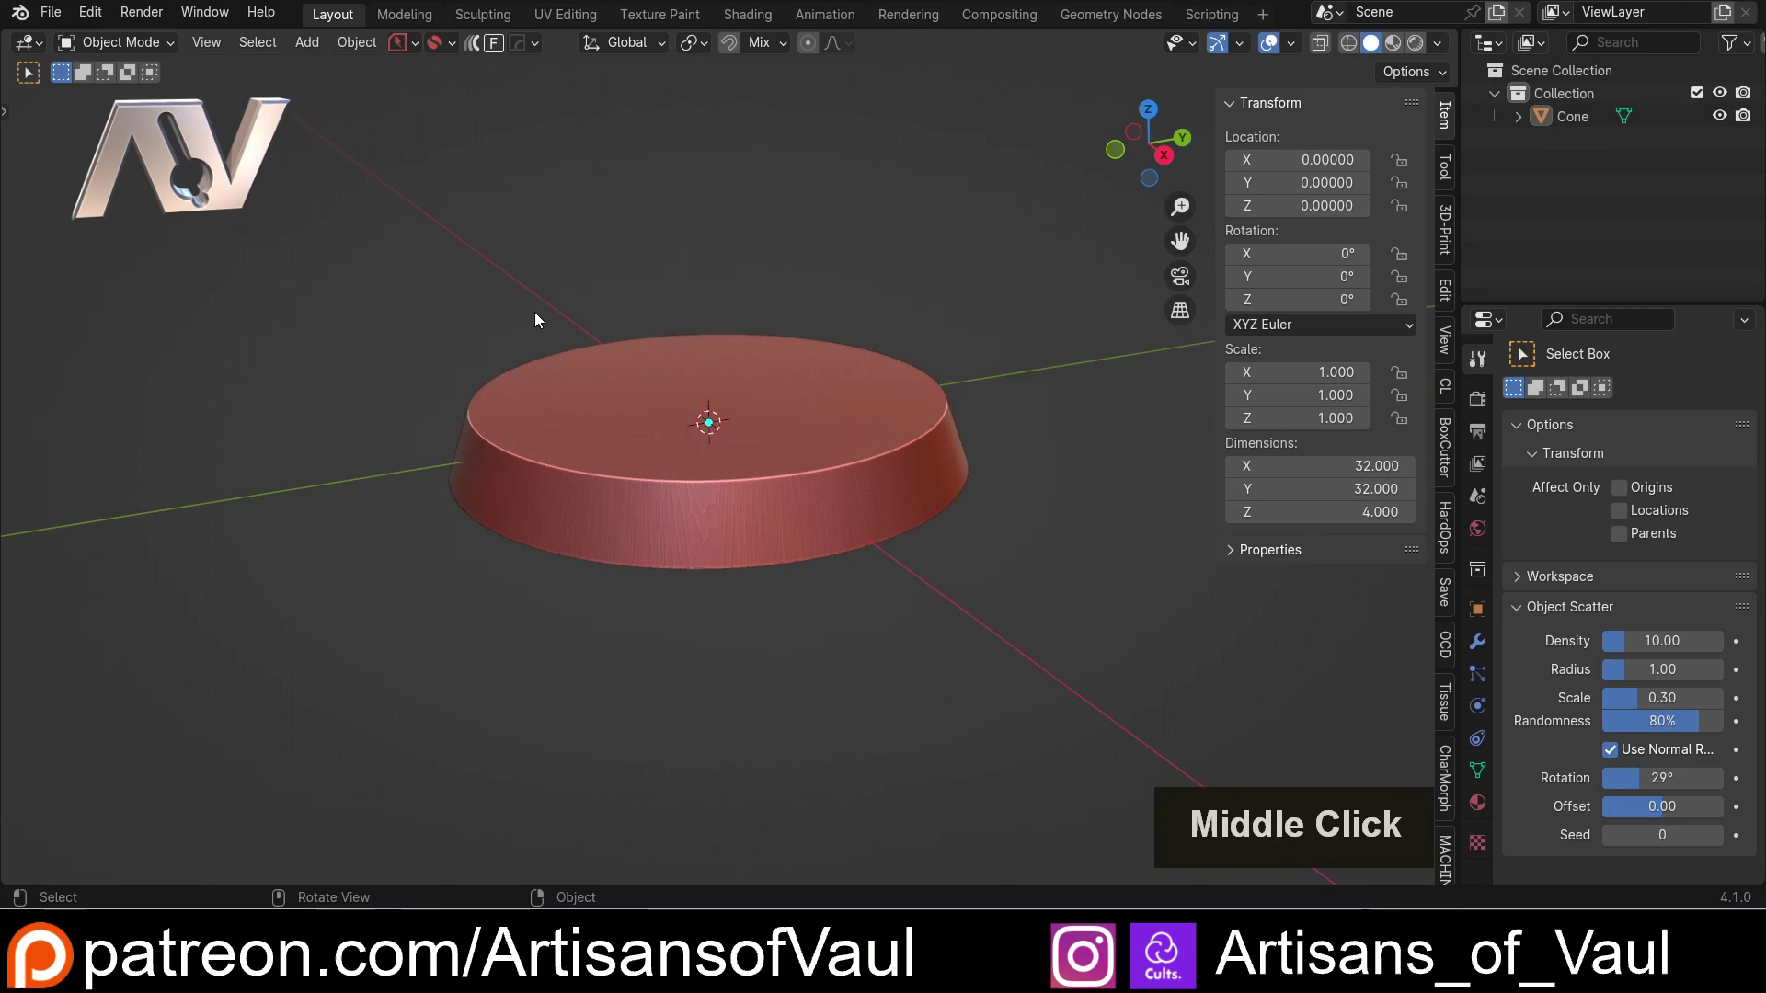
pyautogui.keyDown('shift'); pyautogui.moveTo(533, 283); pyautogui.dragTo(580, 327, button='middle'); pyautogui.keyUp('shift')
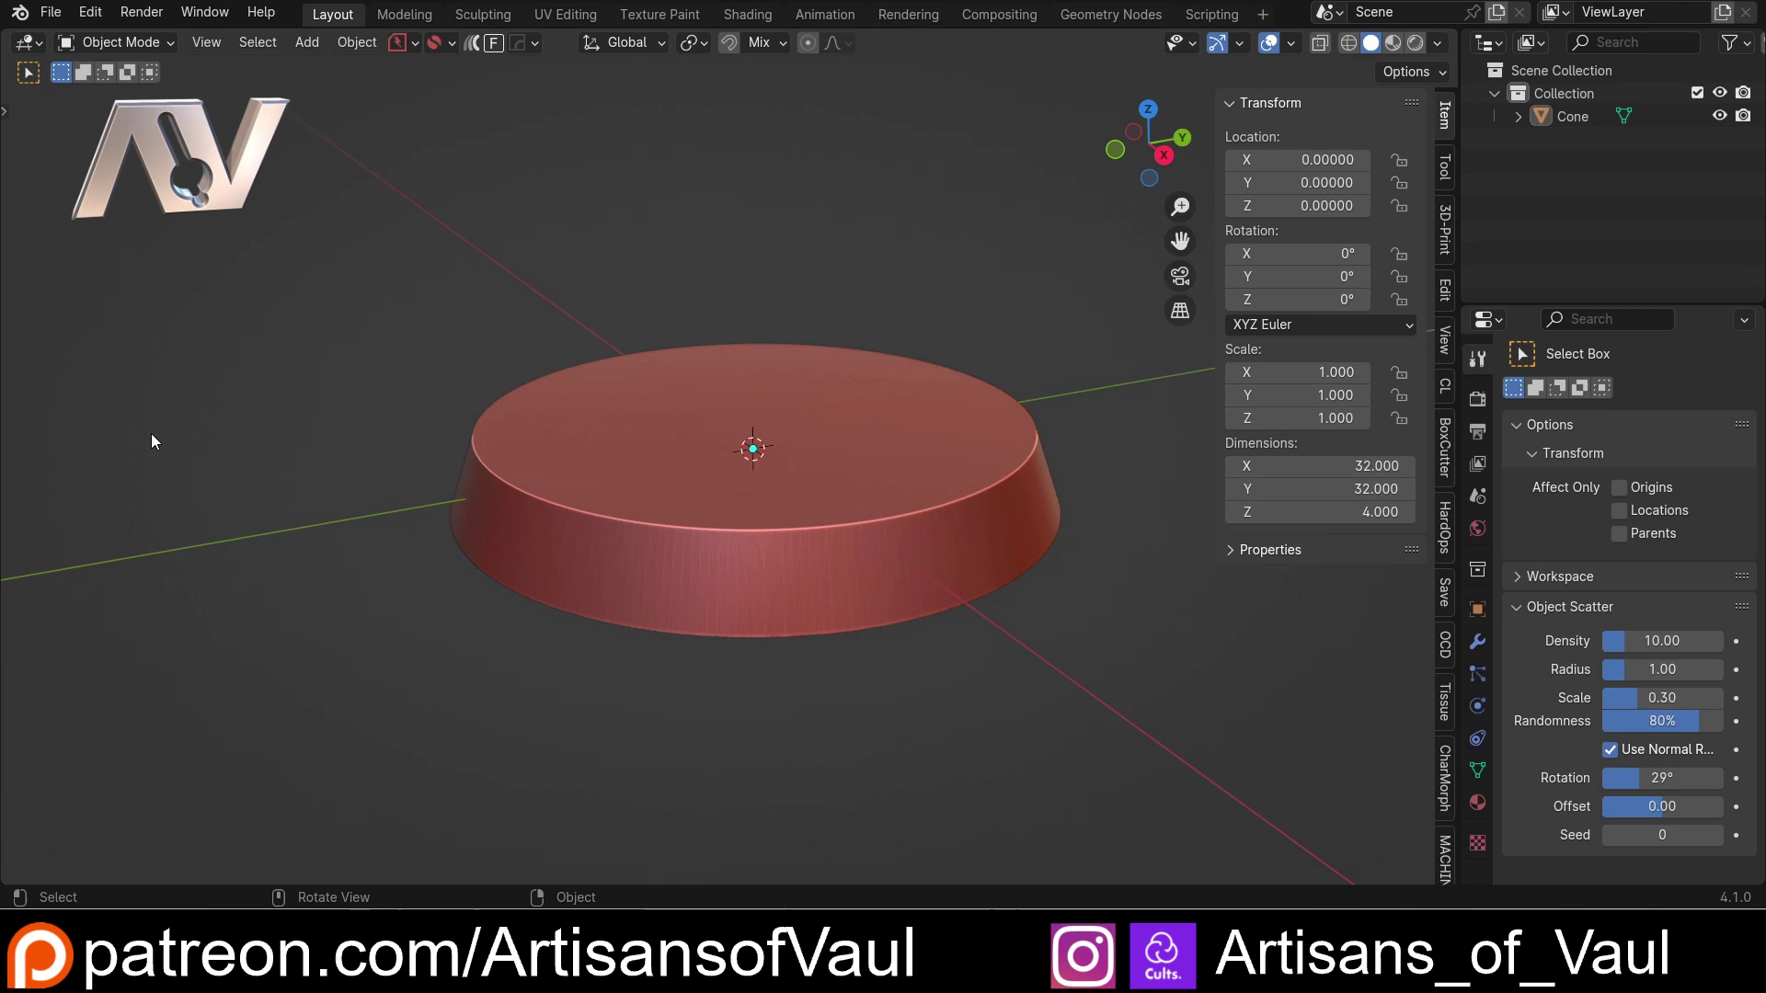
# Rebuild the cone with 4 vertices so the disc becomes a square tapered block.
pyautogui.press('F9')
pyautogui.click(360, 465)
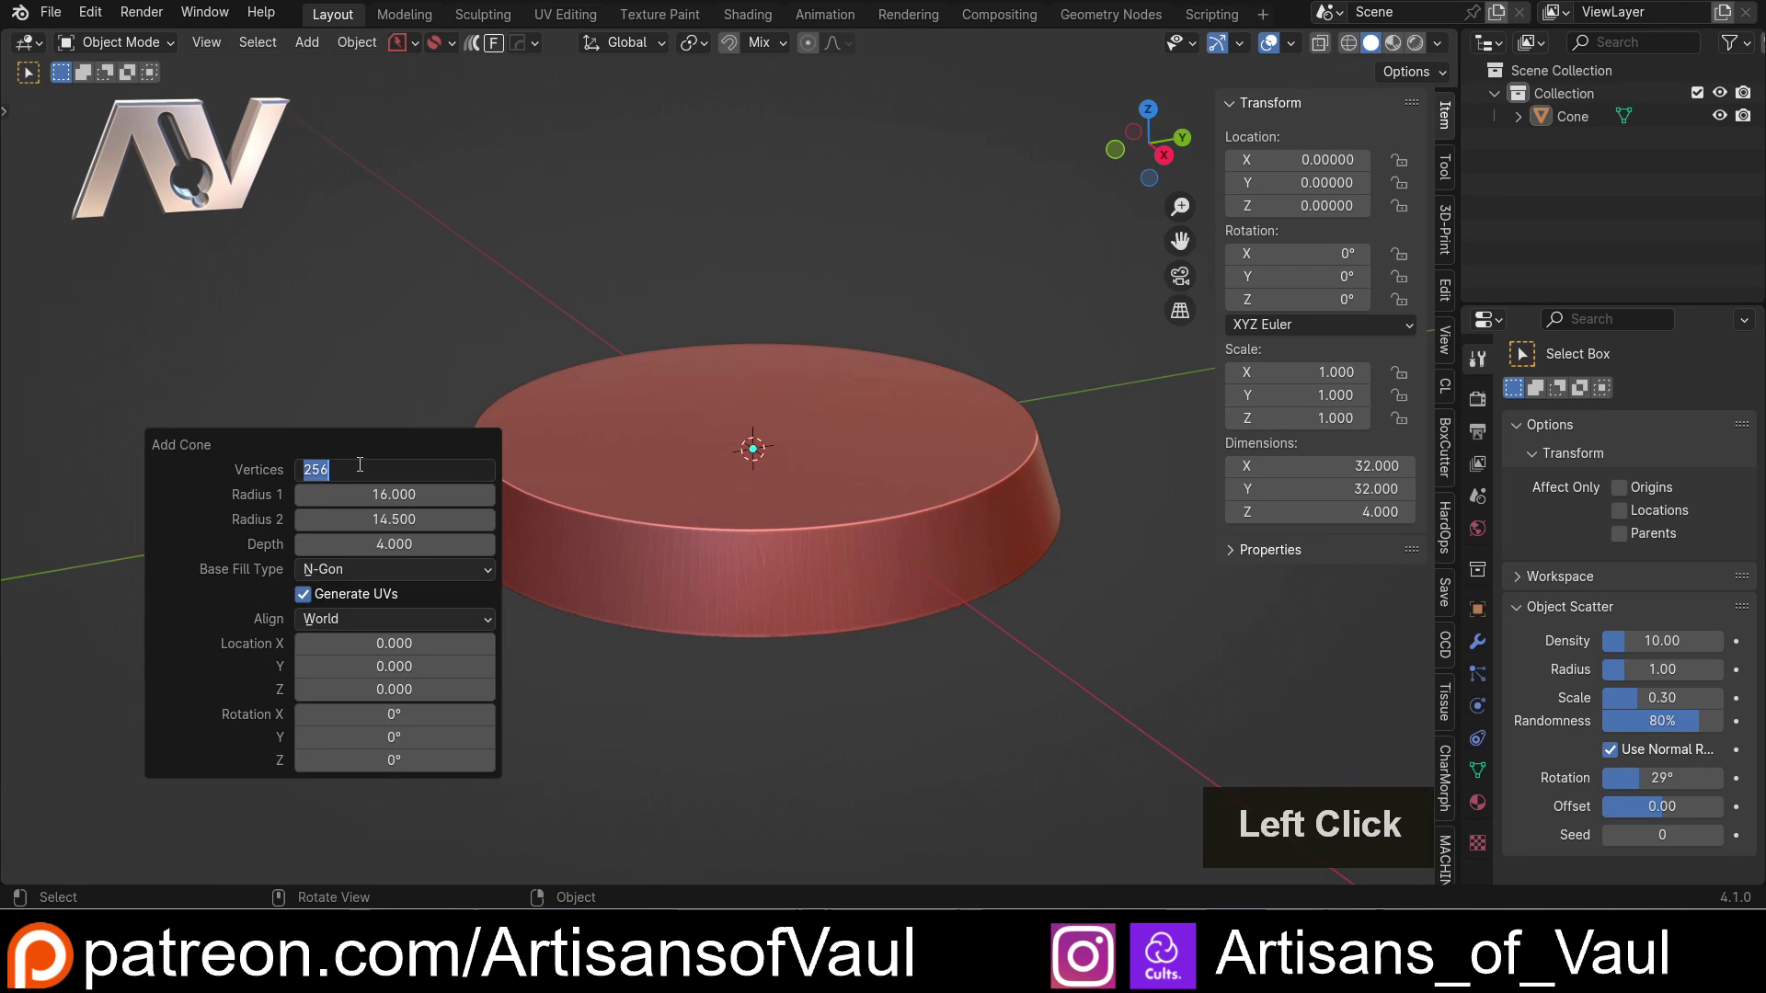
pyautogui.write('4')
pyautogui.press('Return')
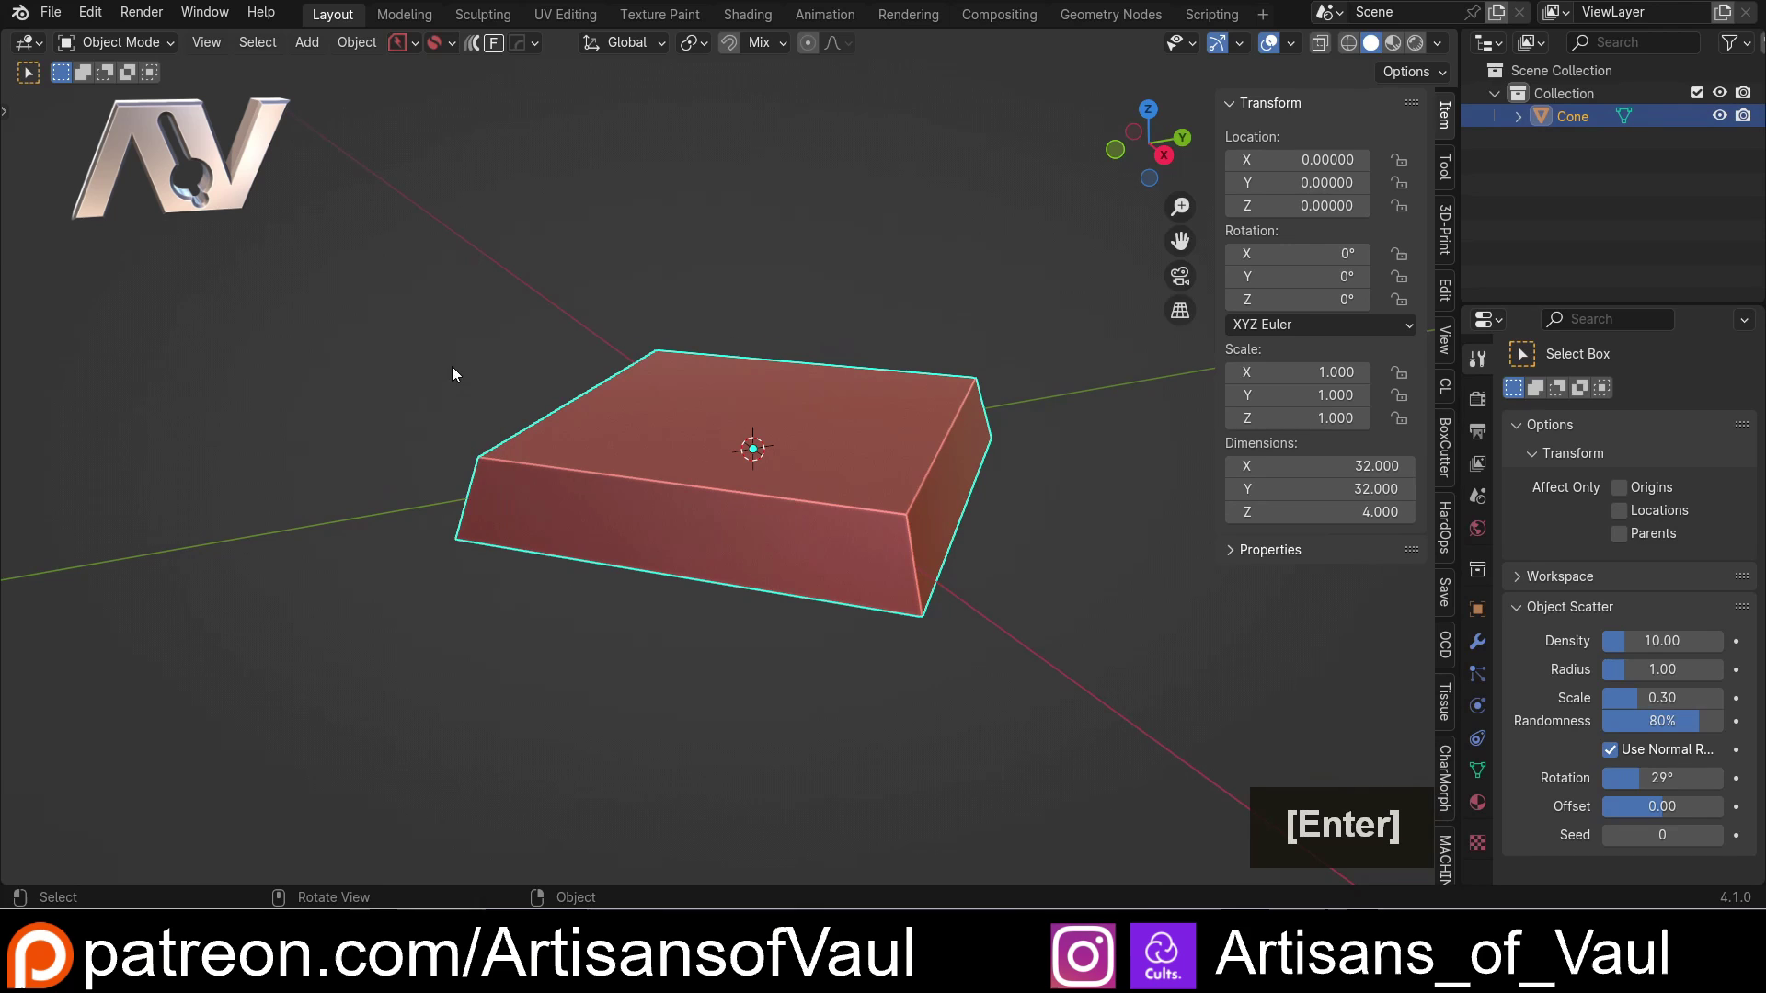
pyautogui.moveTo(444, 286); pyautogui.dragTo(368, 449, button='middle')
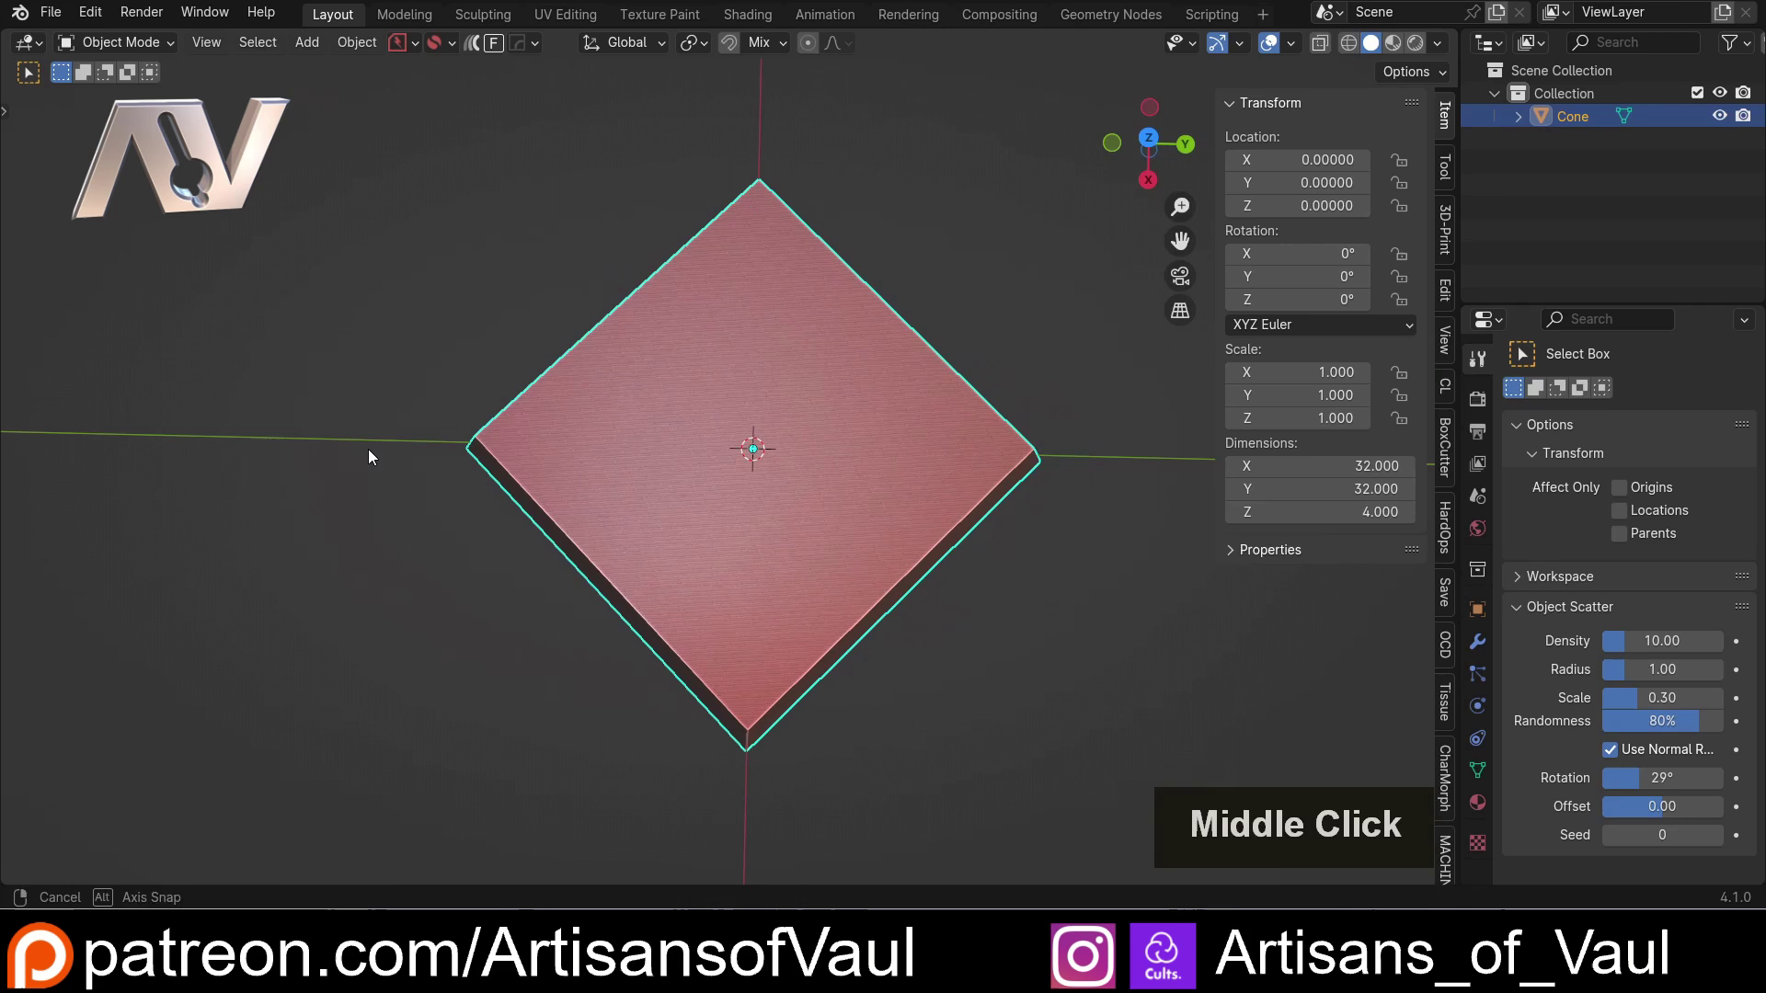
pyautogui.click(1149, 136)
pyautogui.scroll(1, 946, 374)
pyautogui.press('Tab')
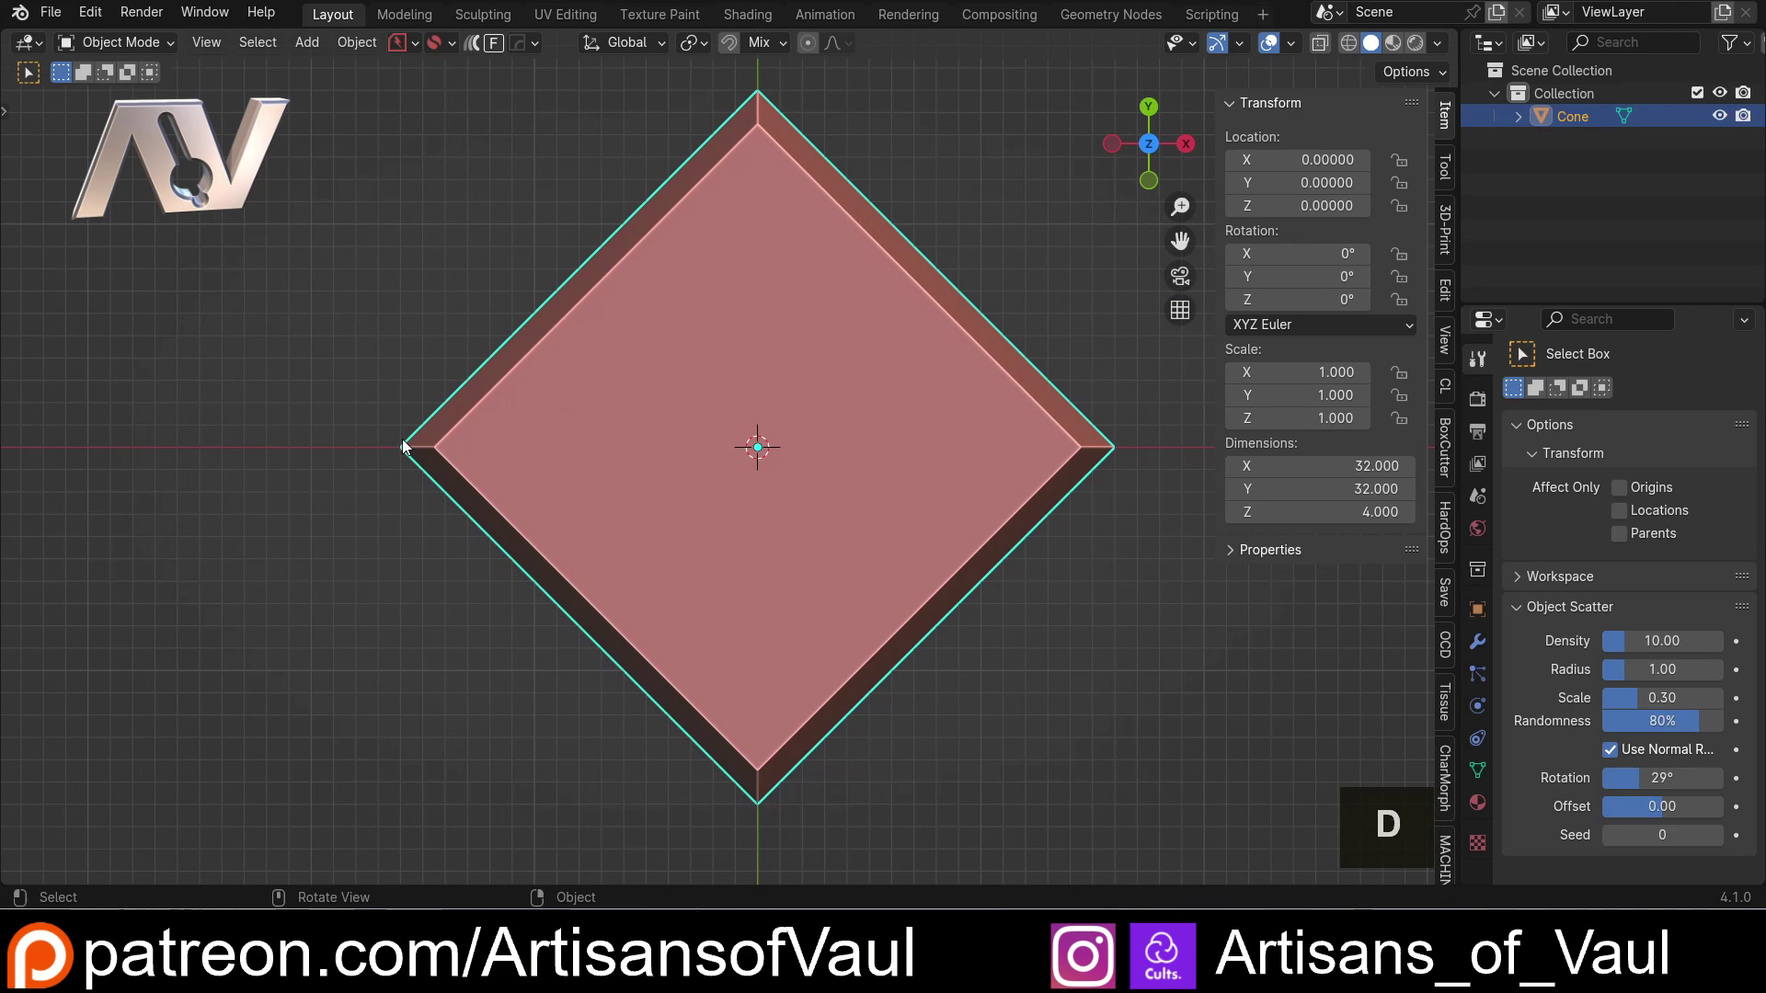
pyautogui.moveTo(402, 446)
pyautogui.mouseDown()
pyautogui.moveTo(966, 436)
pyautogui.moveTo(1108, 460)
pyautogui.mouseUp()
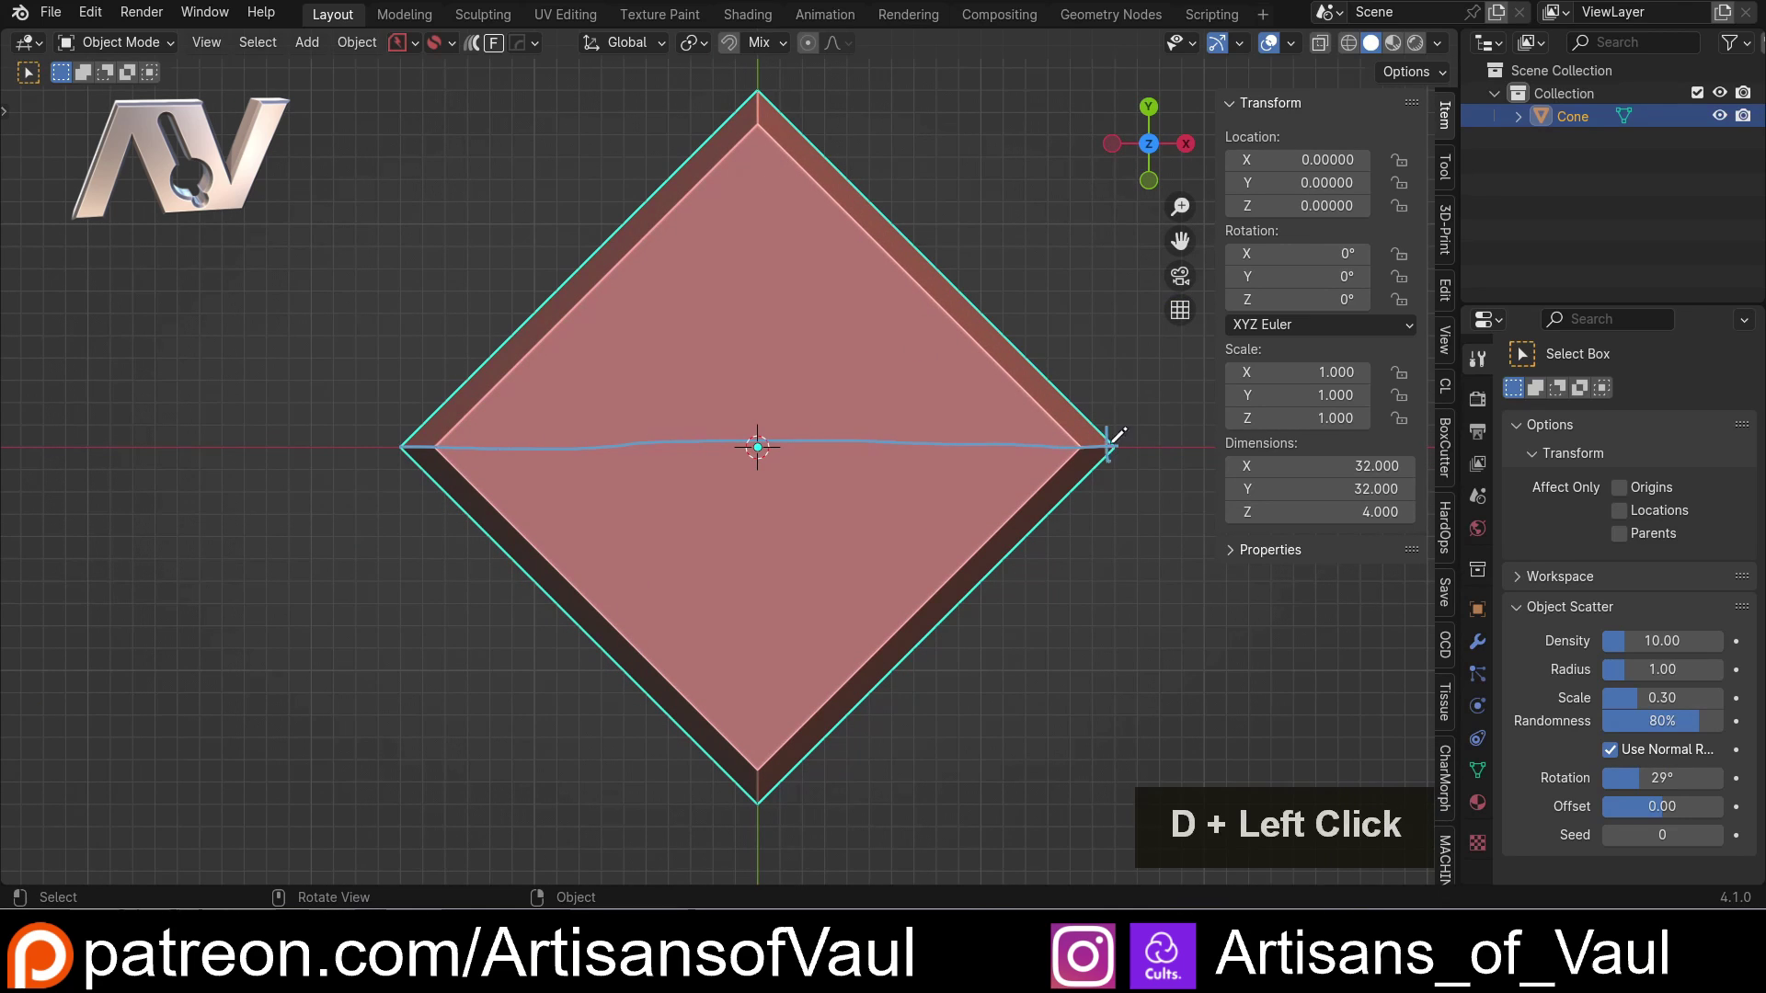
pyautogui.moveTo(401, 421); pyautogui.dragTo(397, 476)
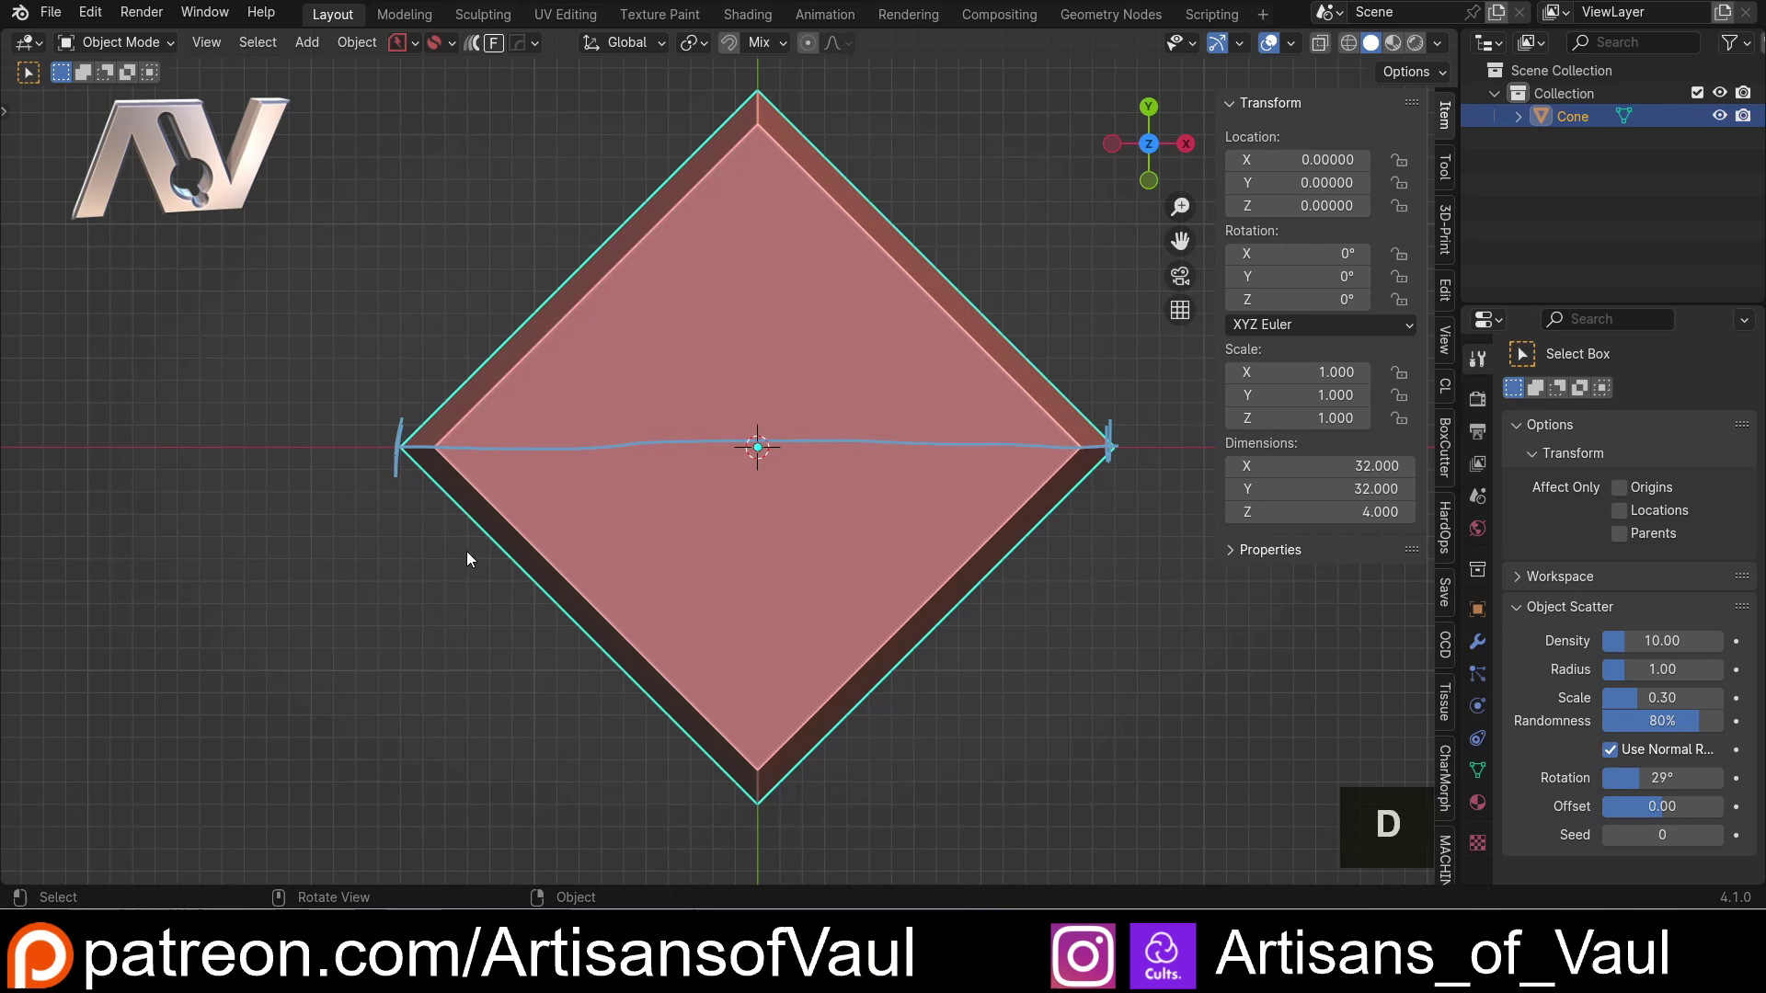
pyautogui.moveTo(605, 232)
pyautogui.mouseDown()
pyautogui.moveTo(554, 274)
pyautogui.moveTo(902, 522)
pyautogui.moveTo(962, 598)
pyautogui.moveTo(936, 628)
pyautogui.mouseUp()
pyautogui.scroll(-2, 672, 437)
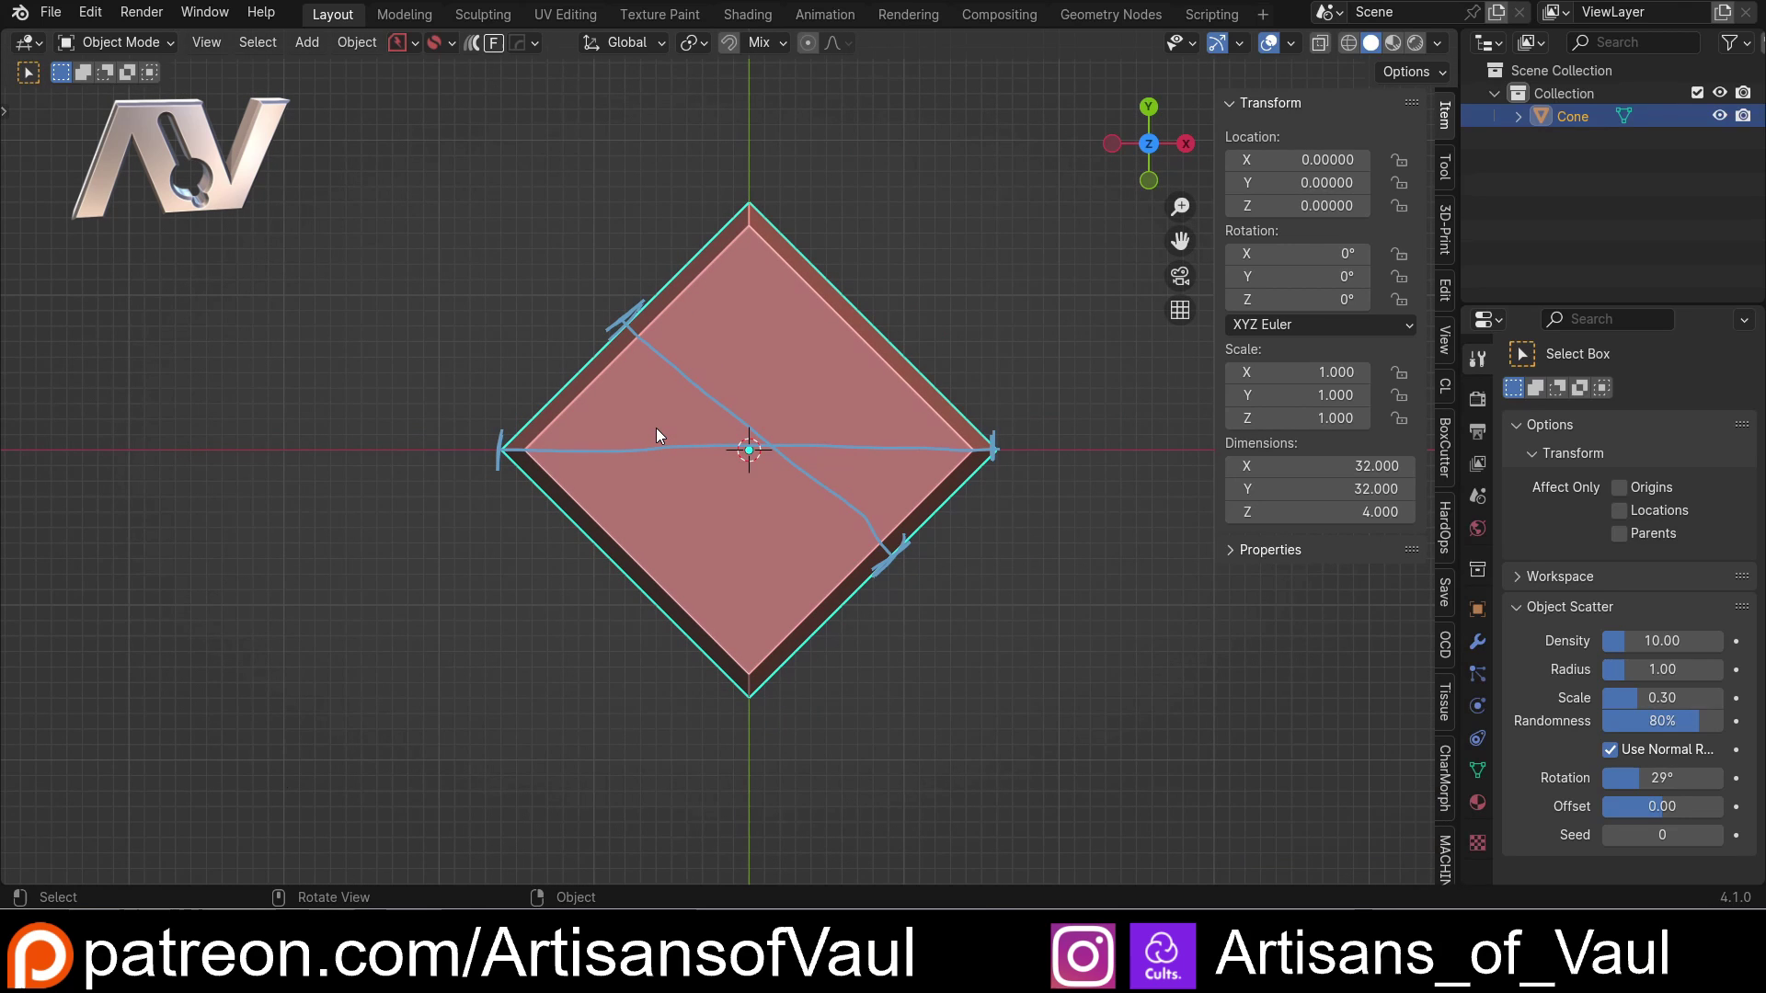
pyautogui.hotkey('ctrl', 'z')
pyautogui.hotkey('ctrl', 'z')
pyautogui.hotkey('ctrl', 'z')
pyautogui.hotkey('ctrl', 'z')
pyautogui.hotkey('ctrl', 'z')
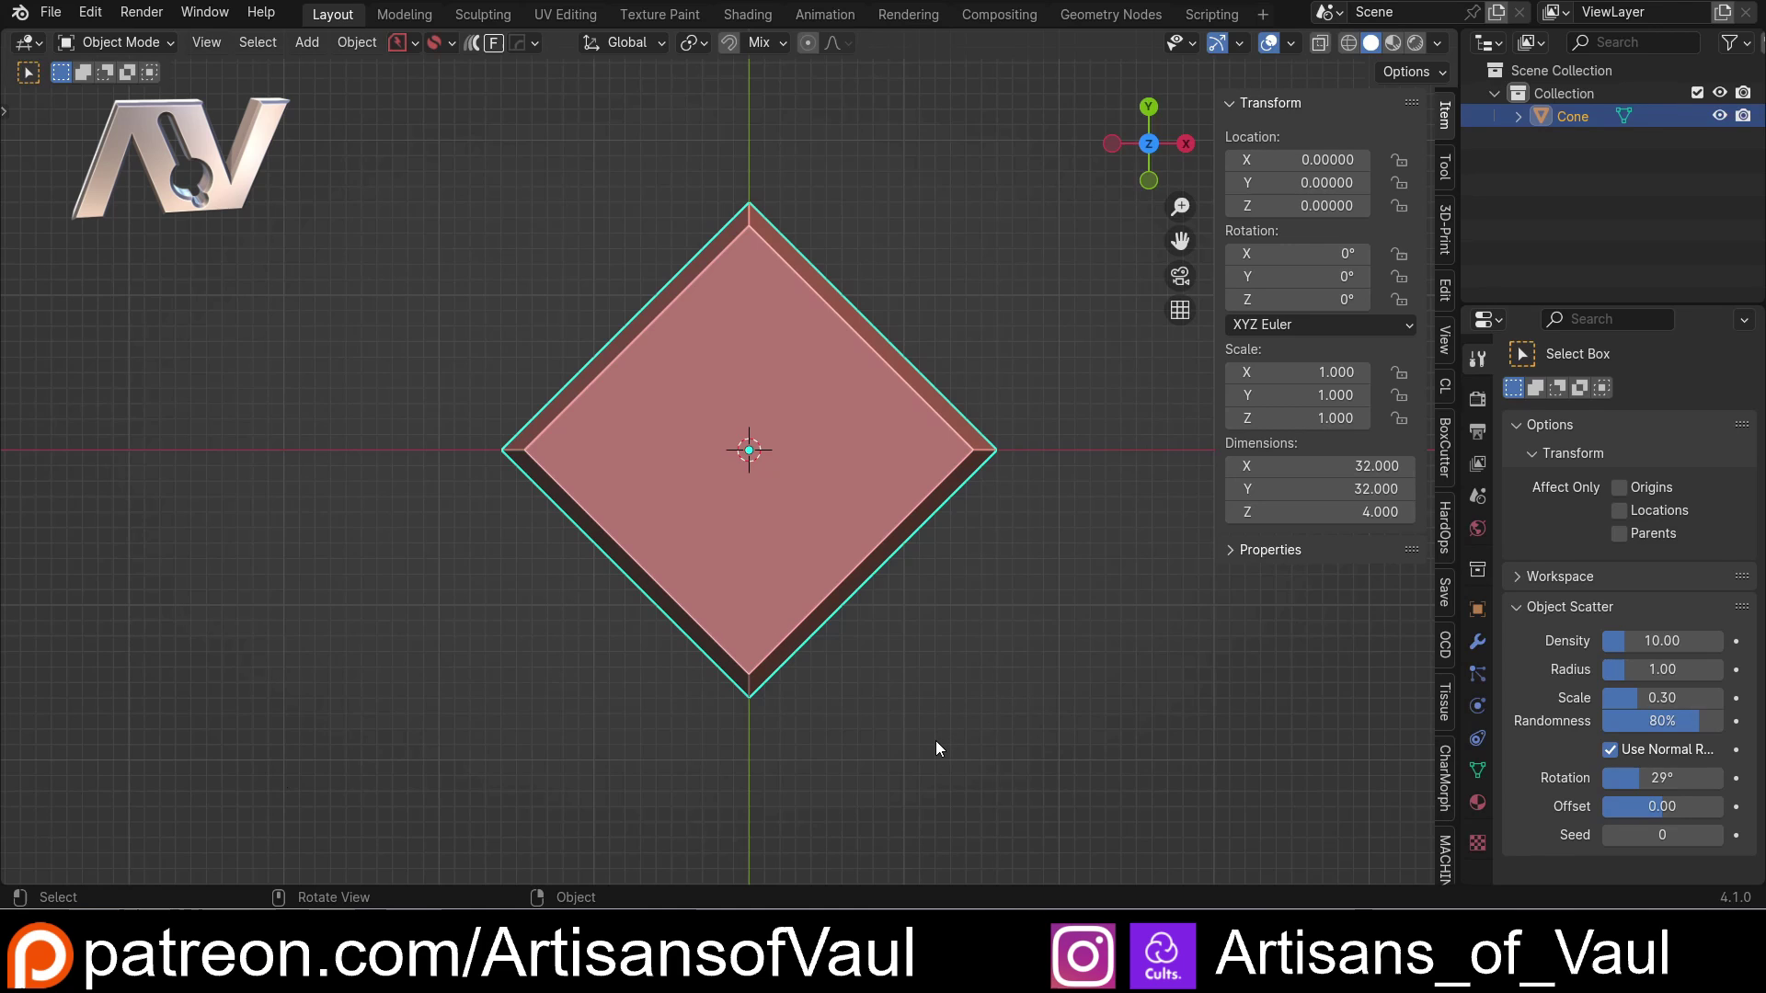
# Rotate the block 45° about the vertical axis and apply the rotation (22.627 × 22.627 × 4).
pyautogui.press('Escape')
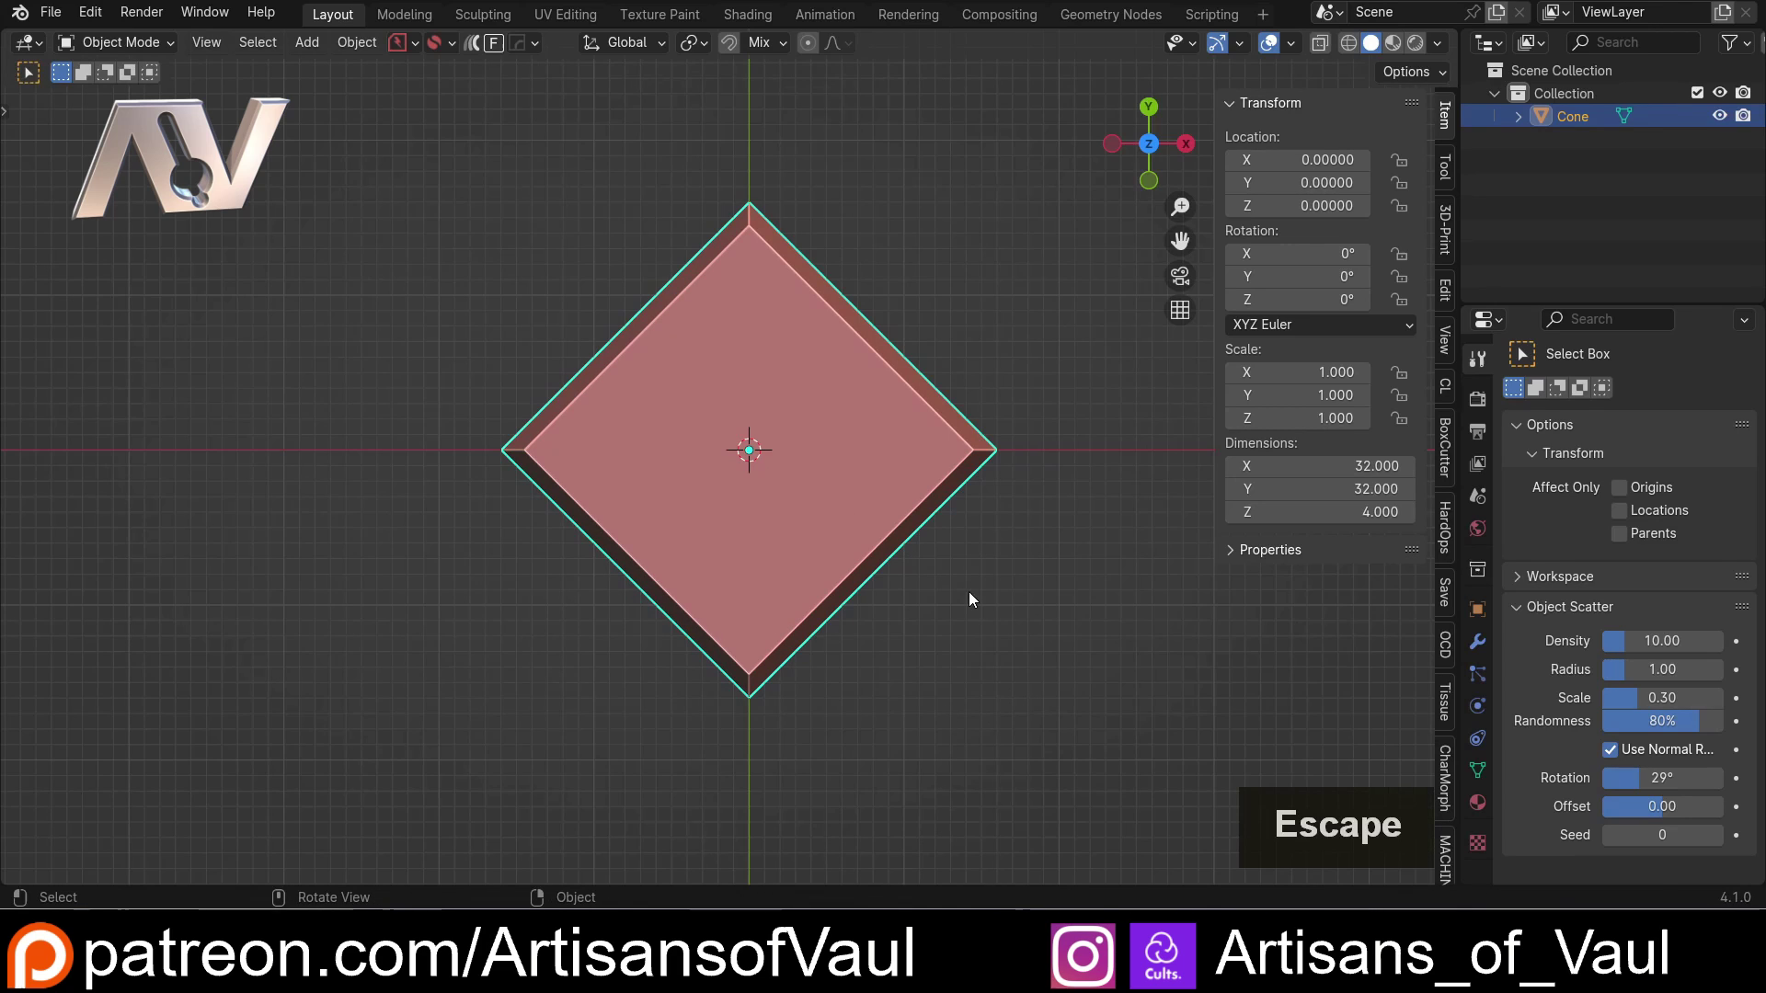
pyautogui.write('r45')
pyautogui.press('Return')
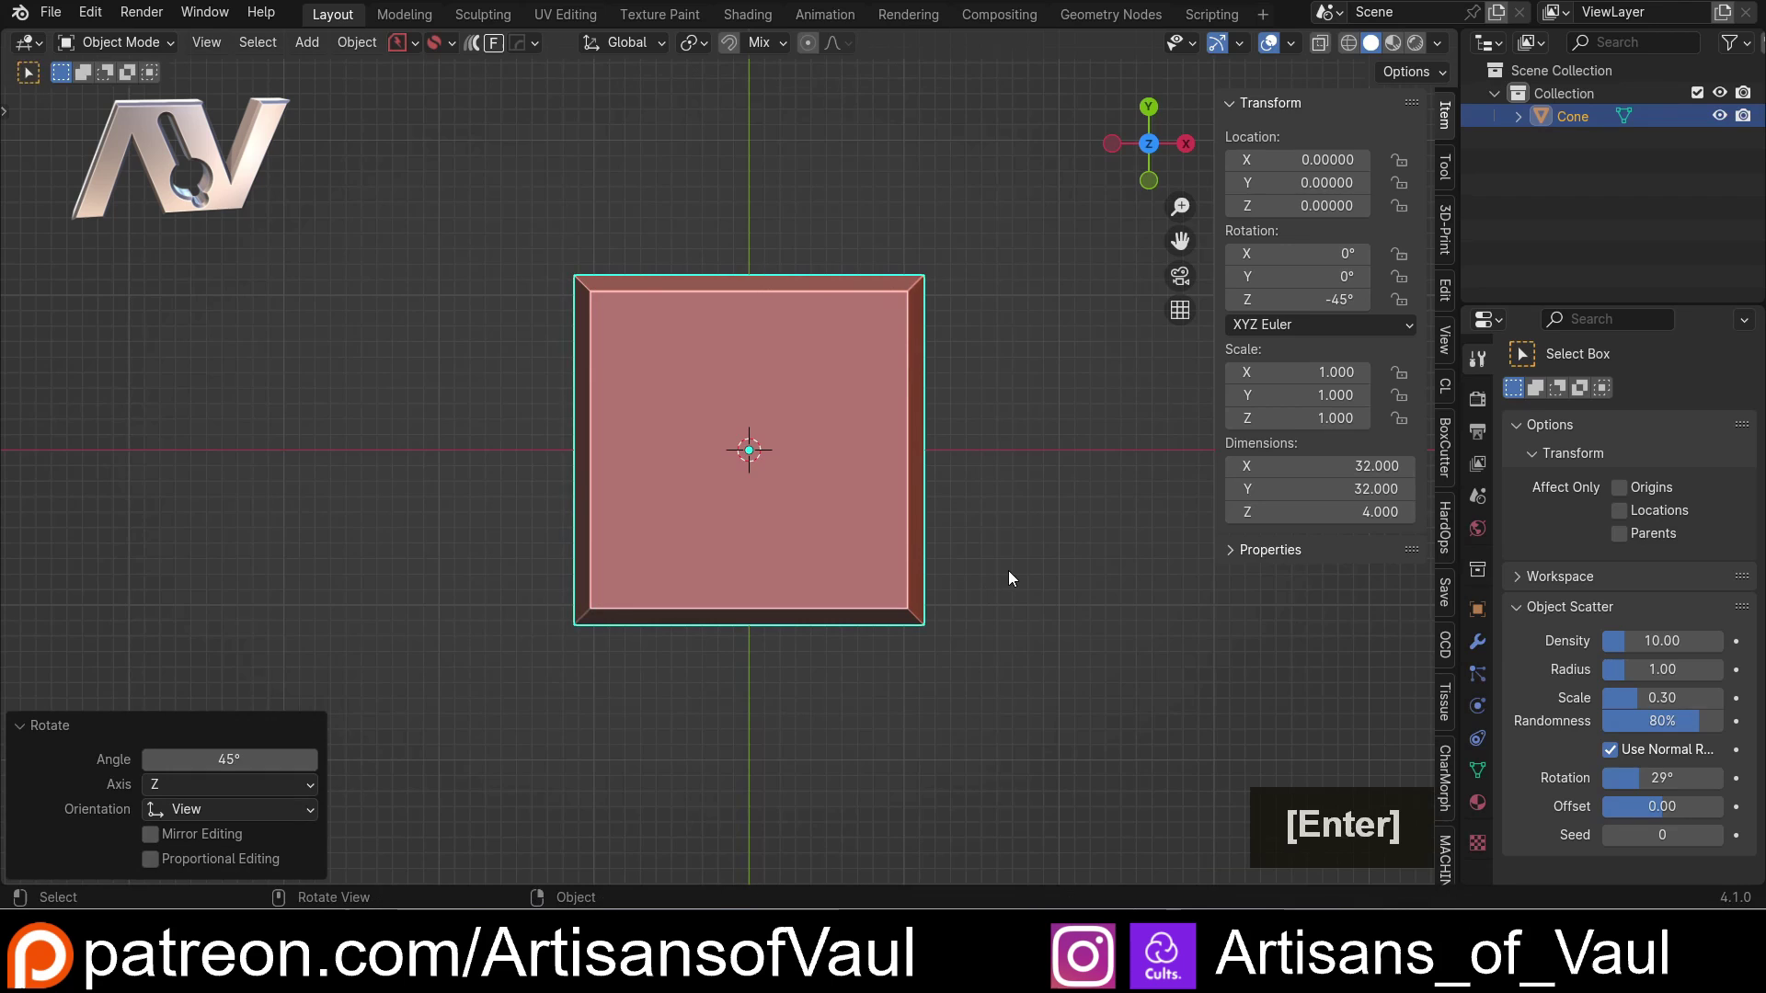
pyautogui.hotkey('ctrl', 'a')
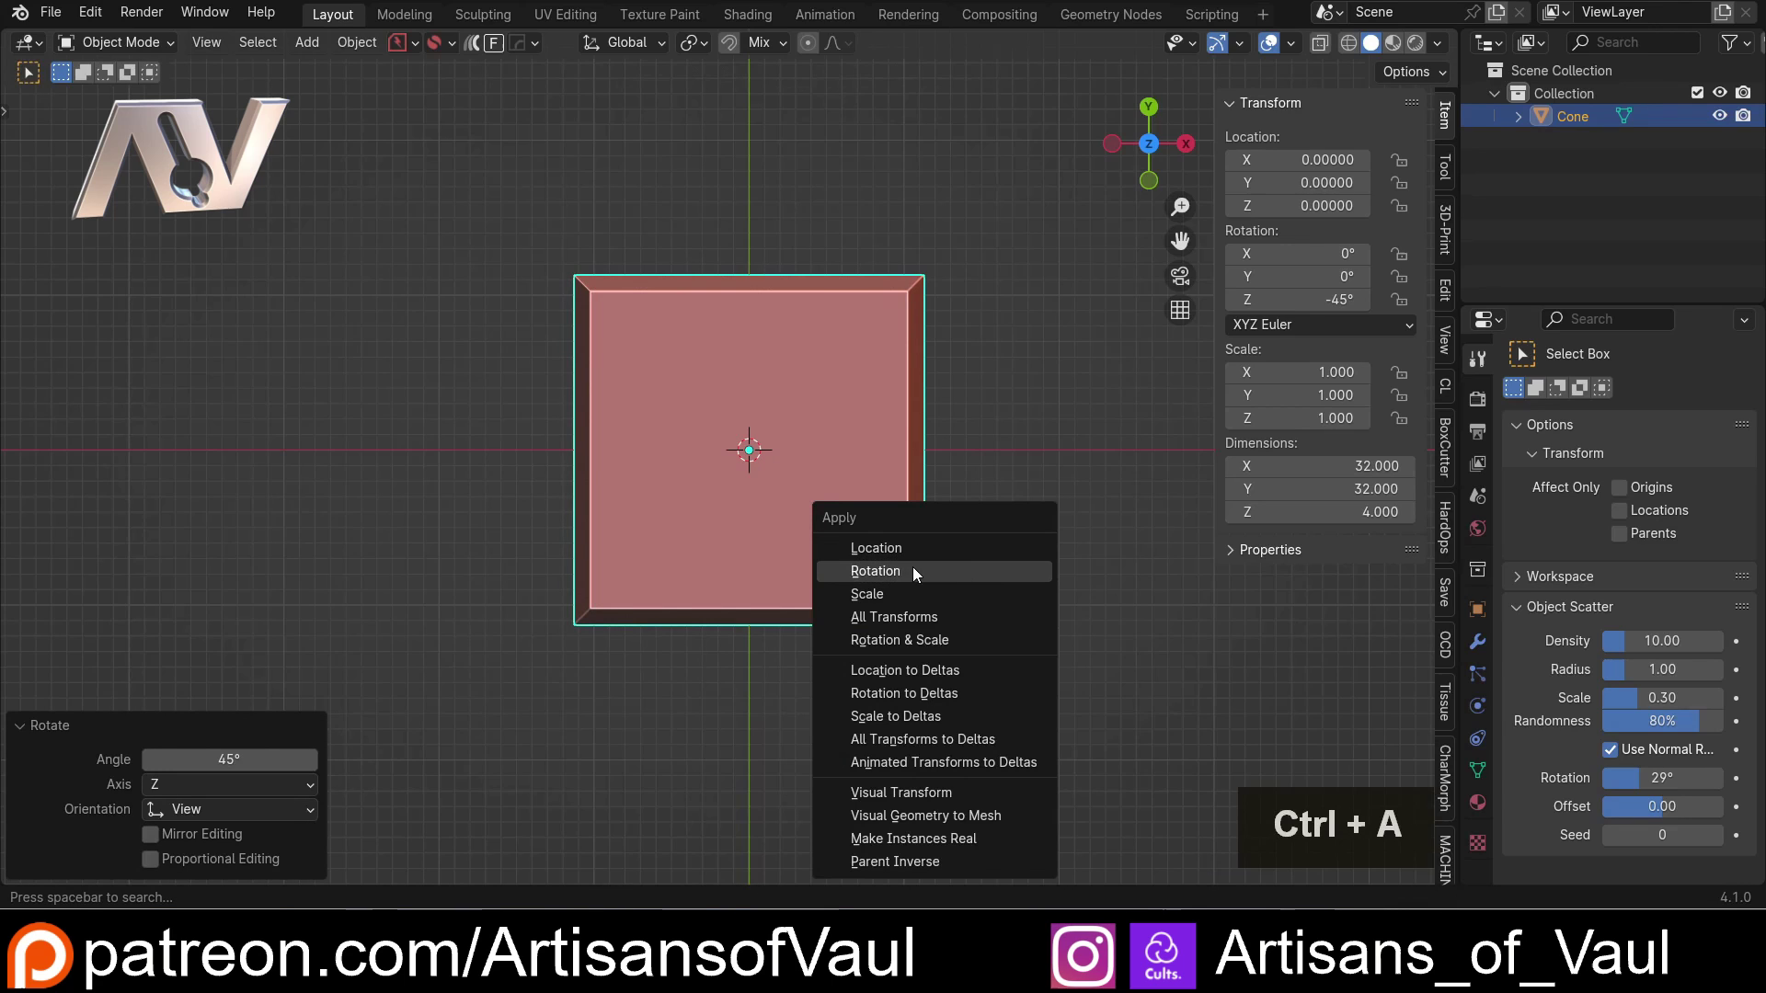
pyautogui.click(876, 571)
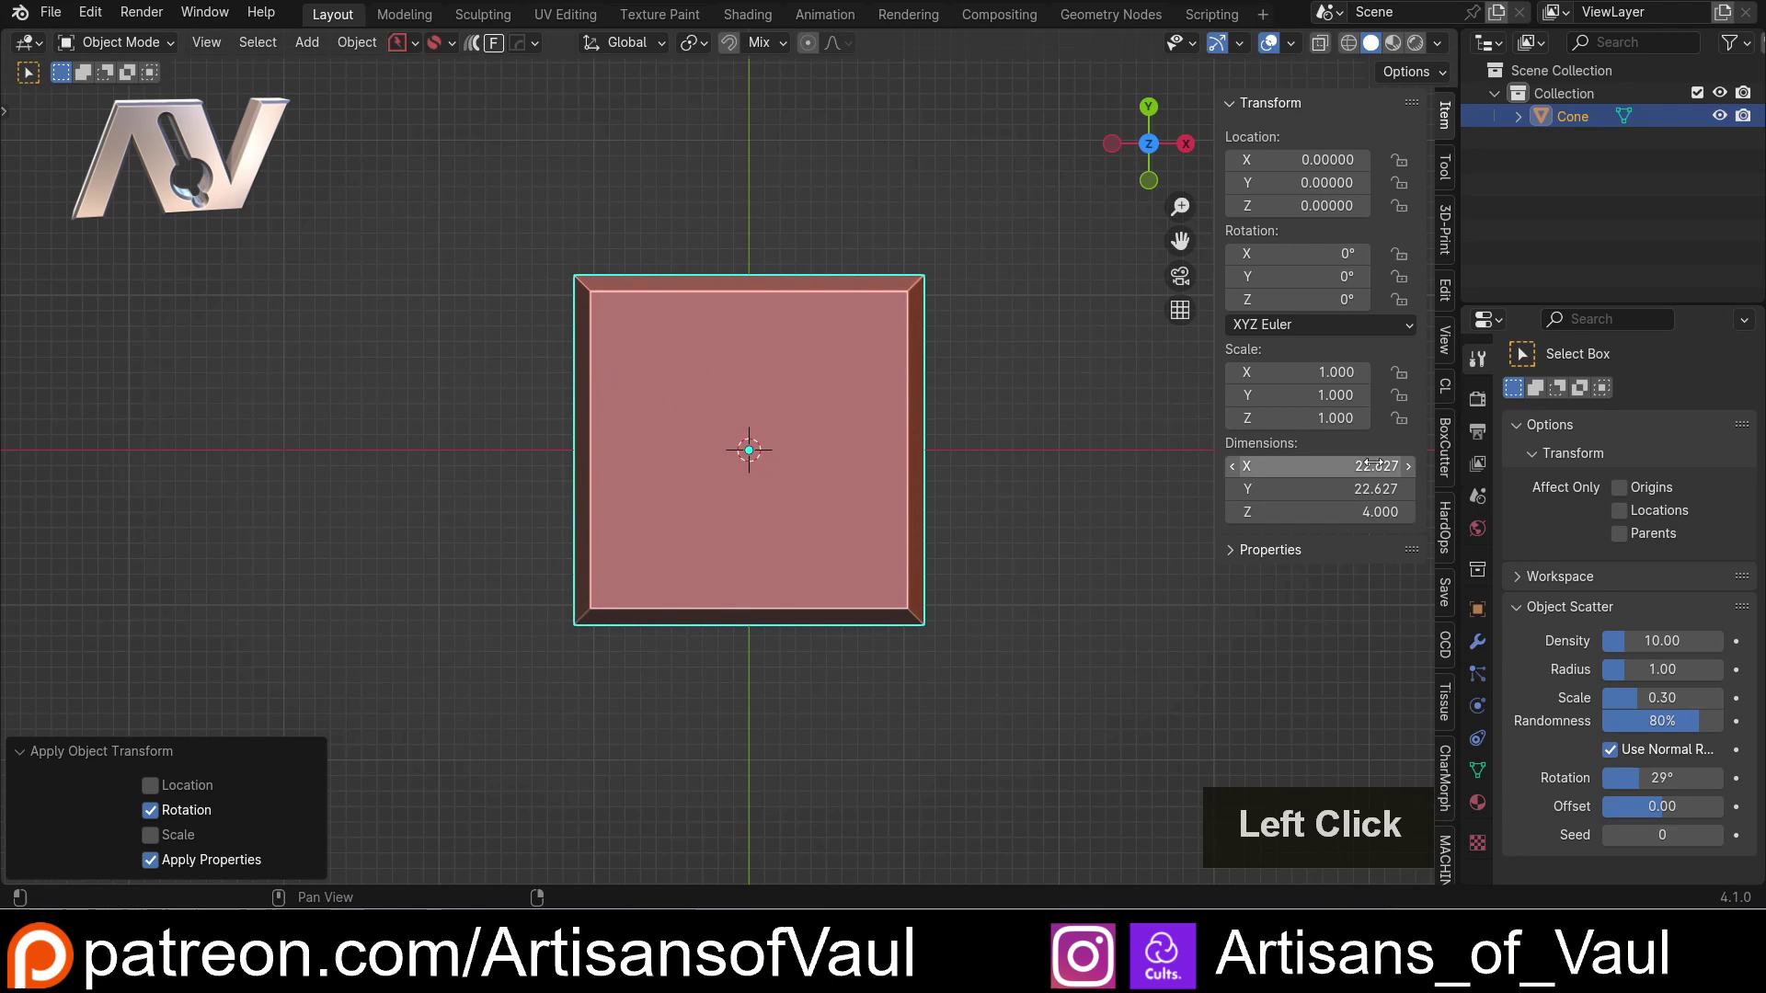